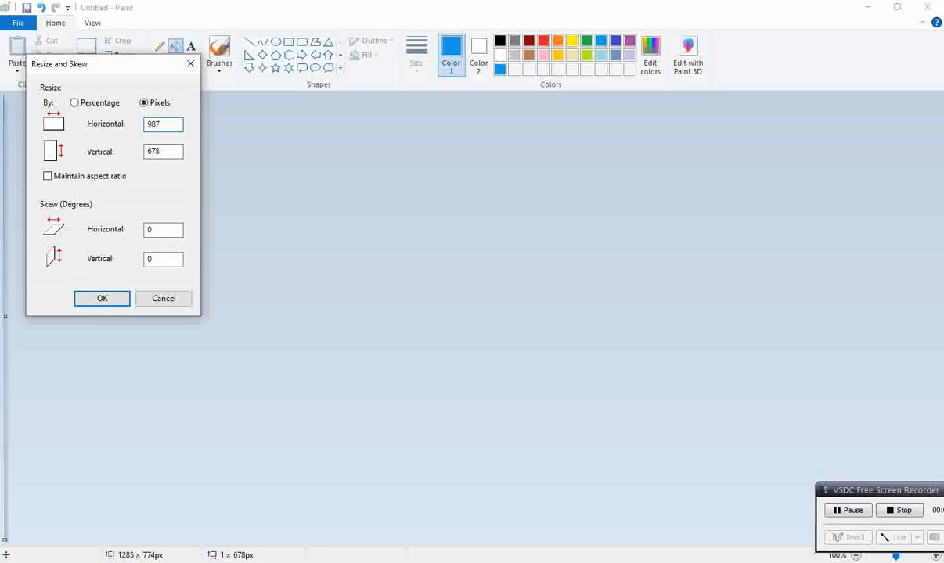
Resize the canvas to 987 by 678 pixels, then select the whole blue gradient and copy it
{"action": "key", "text": "Return"}
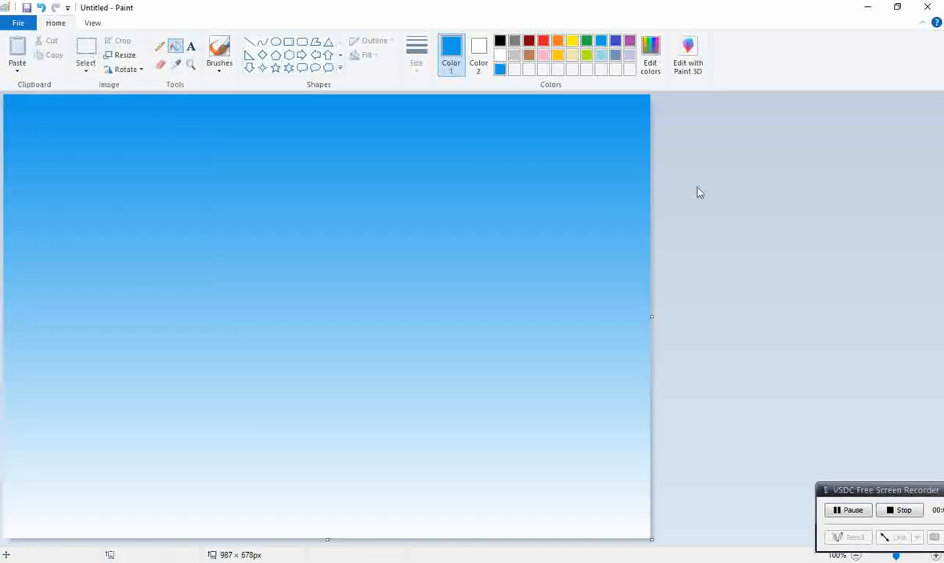
{"action": "left_click", "coordinate": [85, 70]}
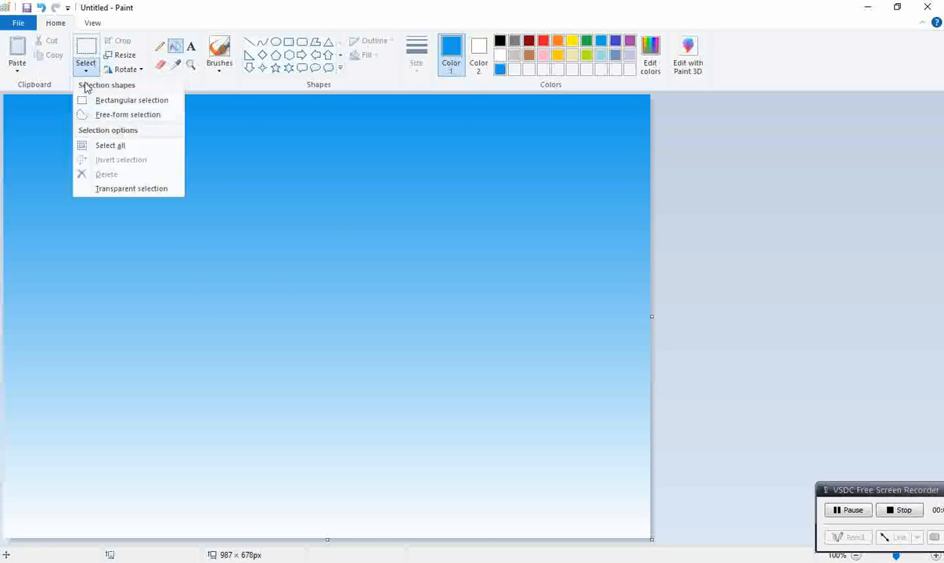
{"action": "left_click", "coordinate": [123, 145]}
{"action": "right_click", "coordinate": [207, 126]}
{"action": "left_click", "coordinate": [249, 150]}
{"action": "left_click", "coordinate": [686, 251]}
Undo the last two canvas changes
{"action": "left_click", "coordinate": [41, 8]}
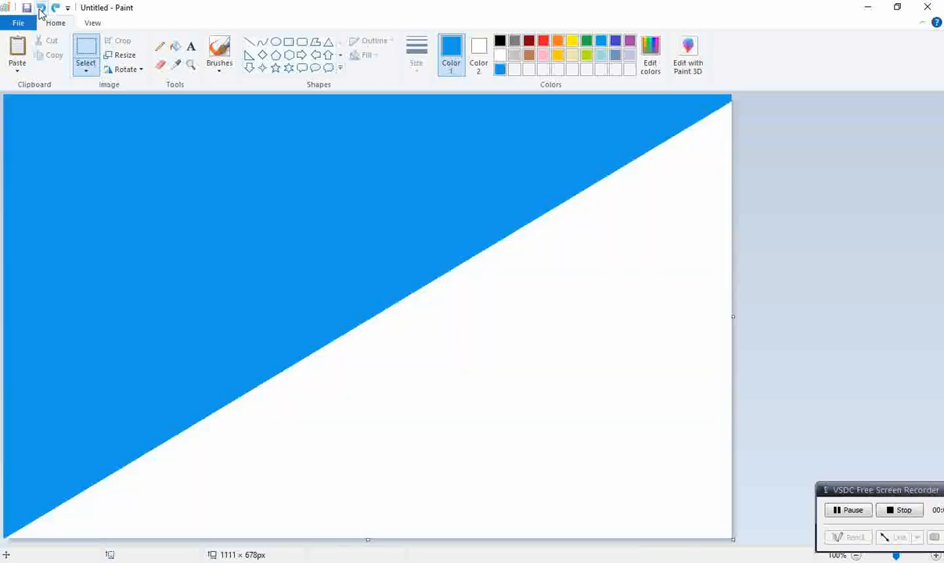
{"action": "left_click", "coordinate": [41, 8]}
{"action": "left_click", "coordinate": [173, 48]}
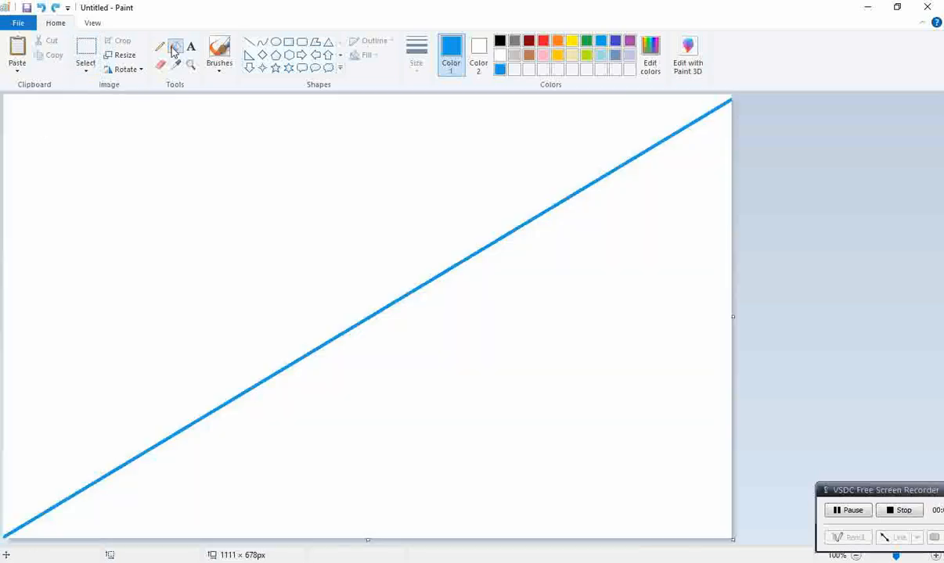
Draw a red line from the canvas's left edge up to its top edge, parallel to the blue diagonal
{"action": "left_click", "coordinate": [543, 40]}
{"action": "left_click", "coordinate": [250, 42]}
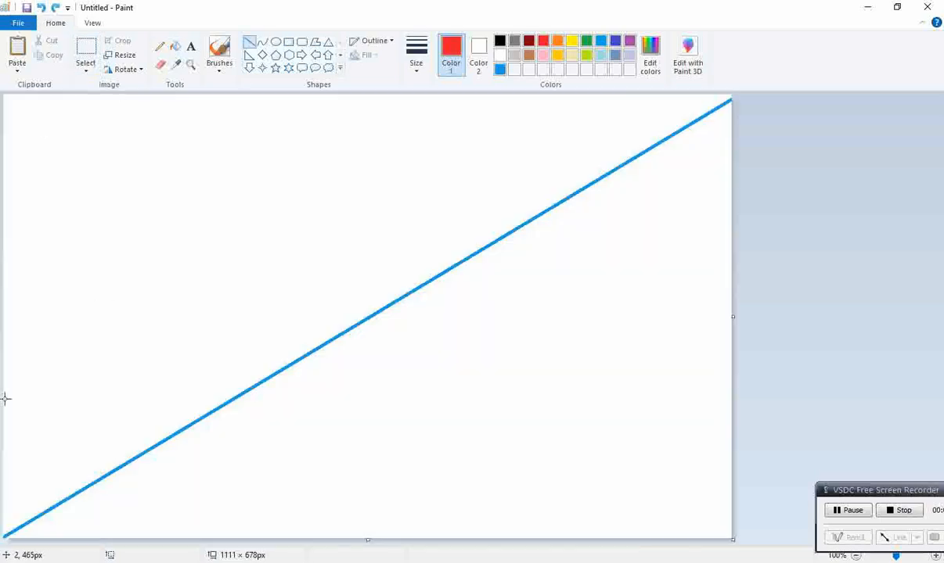
{"action": "left_click_drag", "start_coordinate": [6, 342], "coordinate": [461, 79]}
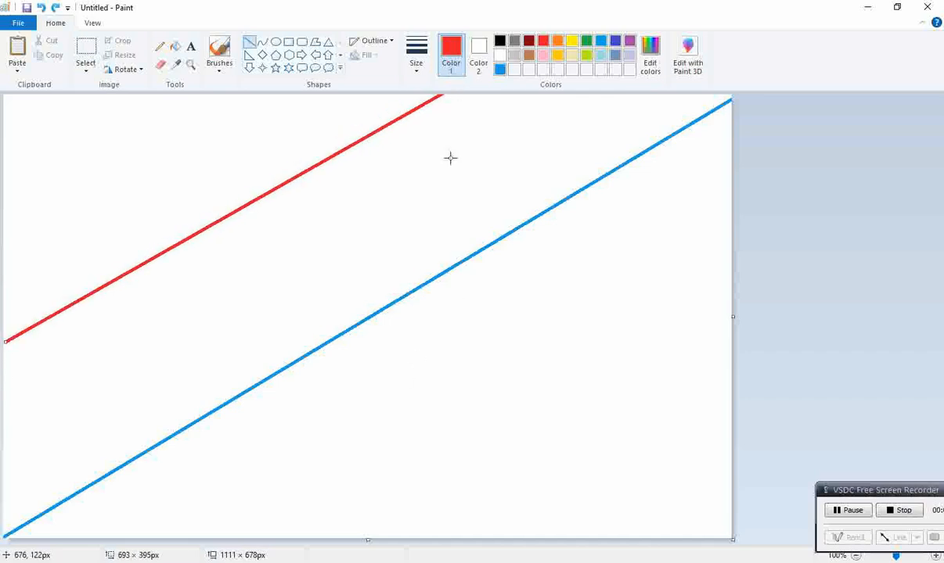
Recolour that line yellow and draw another parallel yellow line across the lower-right corner
{"action": "left_click", "coordinate": [572, 41]}
{"action": "mouse_move", "coordinate": [427, 536]}
{"action": "left_mouse_down"}
{"action": "mouse_move", "coordinate": [855, 262]}
{"action": "mouse_move", "coordinate": [859, 247]}
{"action": "left_mouse_up"}
{"action": "left_click", "coordinate": [175, 46]}
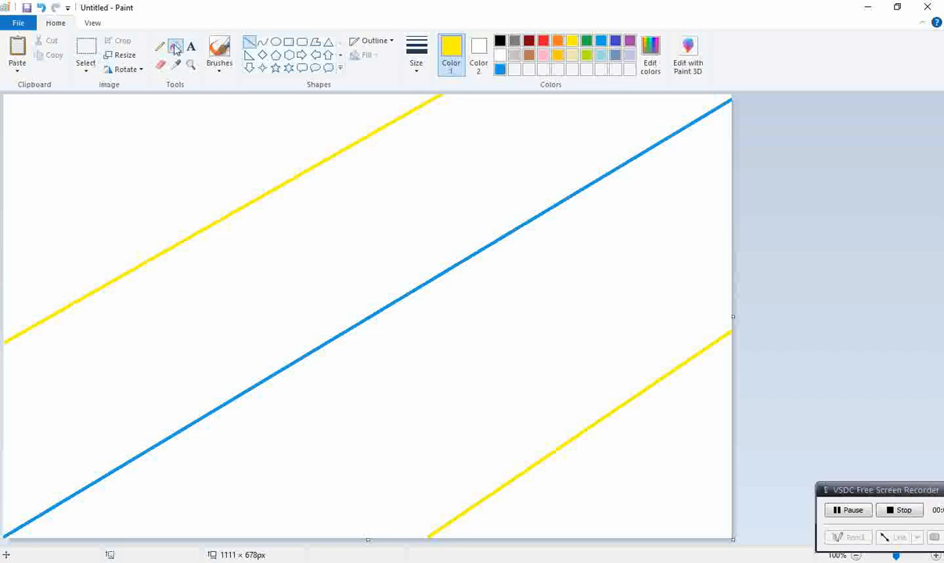
{"action": "left_click", "coordinate": [528, 41]}
{"action": "left_click", "coordinate": [222, 107]}
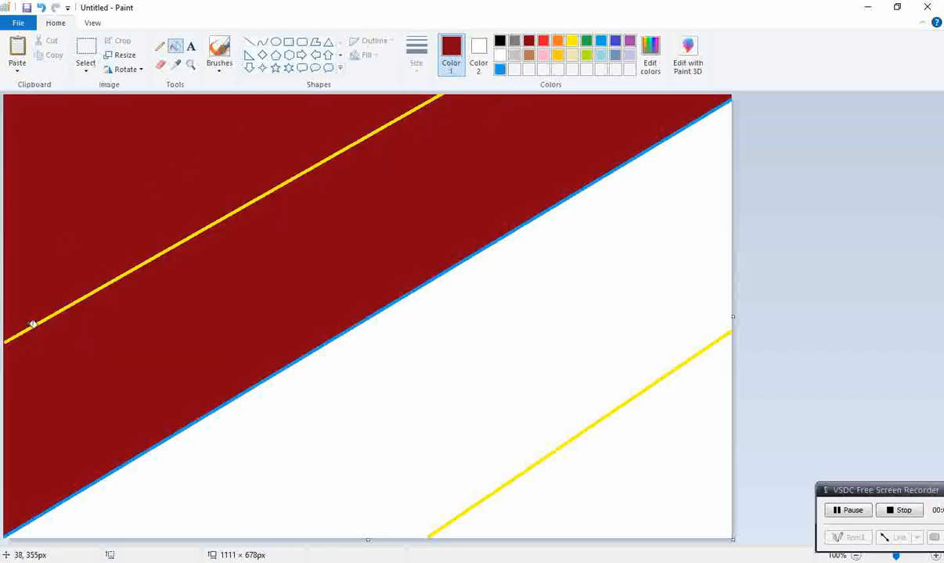
{"action": "left_click", "coordinate": [249, 41]}
{"action": "mouse_move", "coordinate": [135, 268]}
{"action": "left_mouse_down"}
{"action": "mouse_move", "coordinate": [3, 353]}
{"action": "mouse_move", "coordinate": [1, 343]}
{"action": "left_mouse_up"}
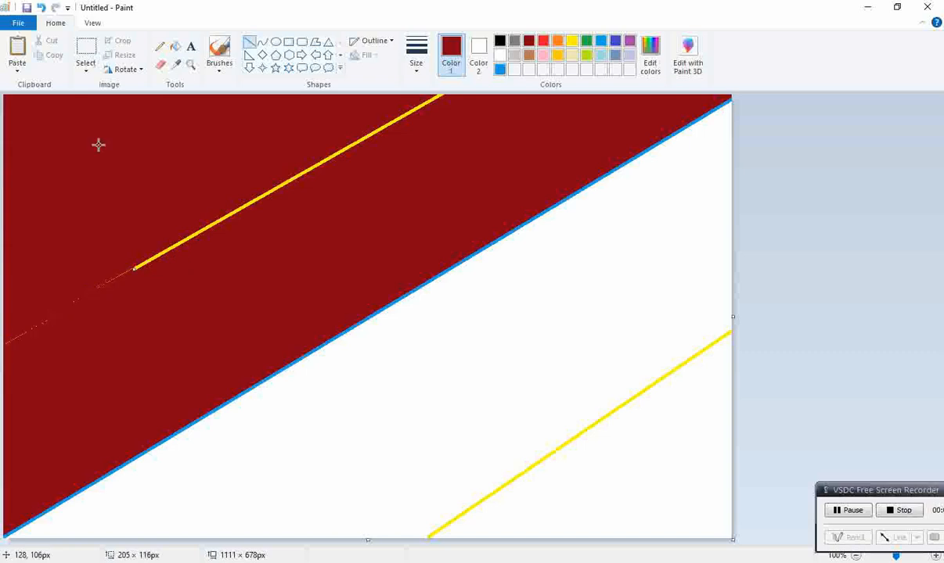
{"action": "left_click", "coordinate": [175, 46]}
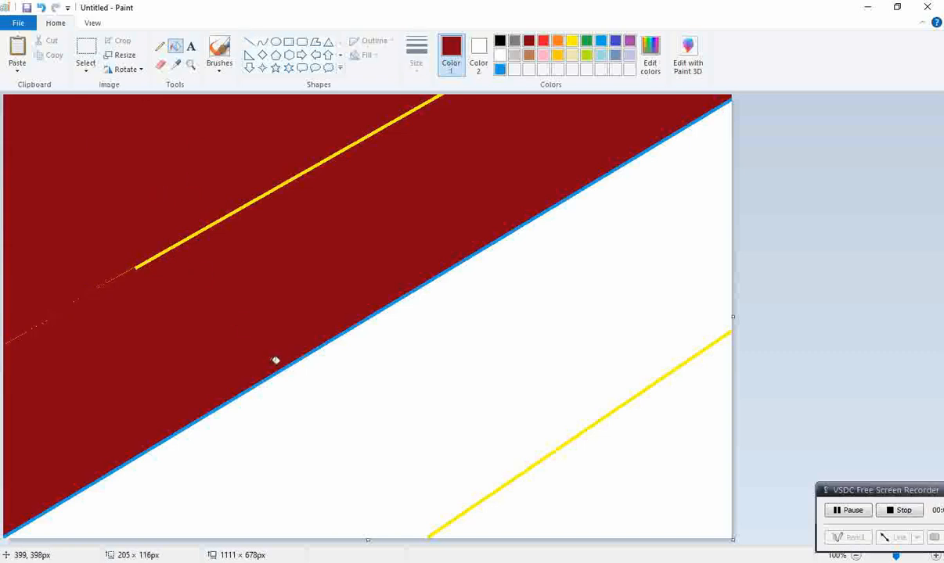
{"action": "left_click", "coordinate": [324, 384]}
{"action": "key", "text": "ctrl+z"}
{"action": "left_click", "coordinate": [543, 40]}
{"action": "left_click", "coordinate": [457, 170]}
{"action": "key", "text": "ctrl+z"}
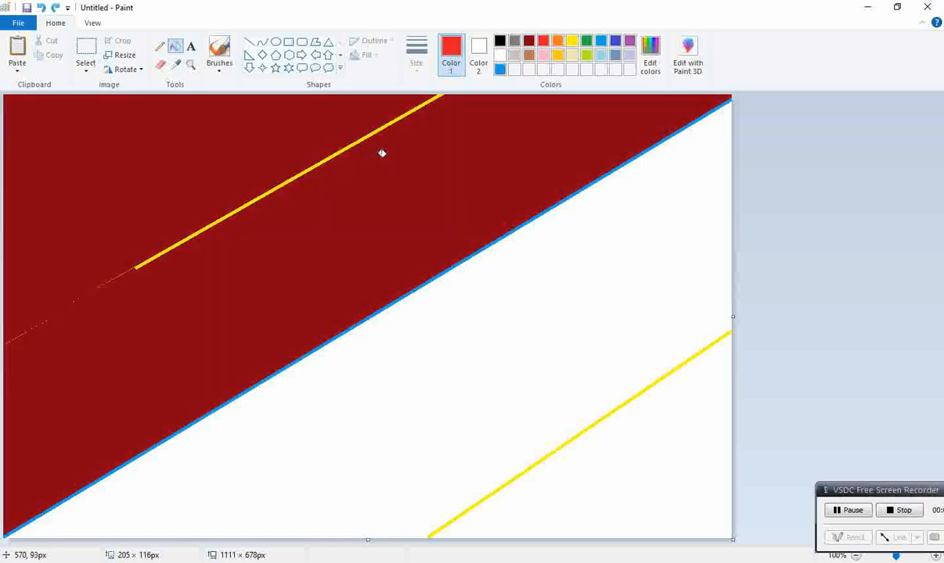
Draw a black line along the upper yellow line
{"action": "left_click", "coordinate": [248, 41]}
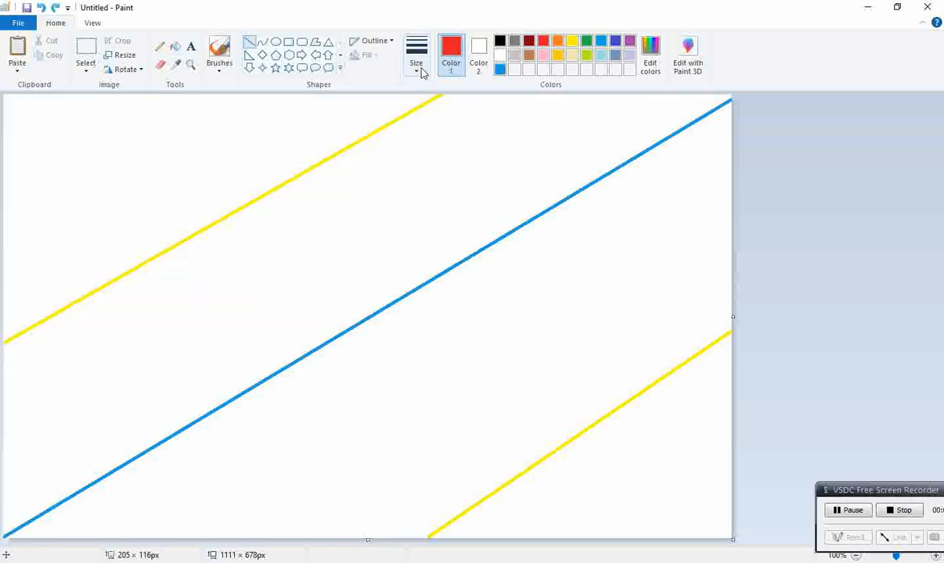
{"action": "left_click", "coordinate": [499, 40]}
{"action": "left_click_drag", "start_coordinate": [439, 94], "coordinate": [2, 348]}
Fill the diagonal bands from top-left to bottom-right with dark red, red, orange and yellow
{"action": "left_click", "coordinate": [173, 48]}
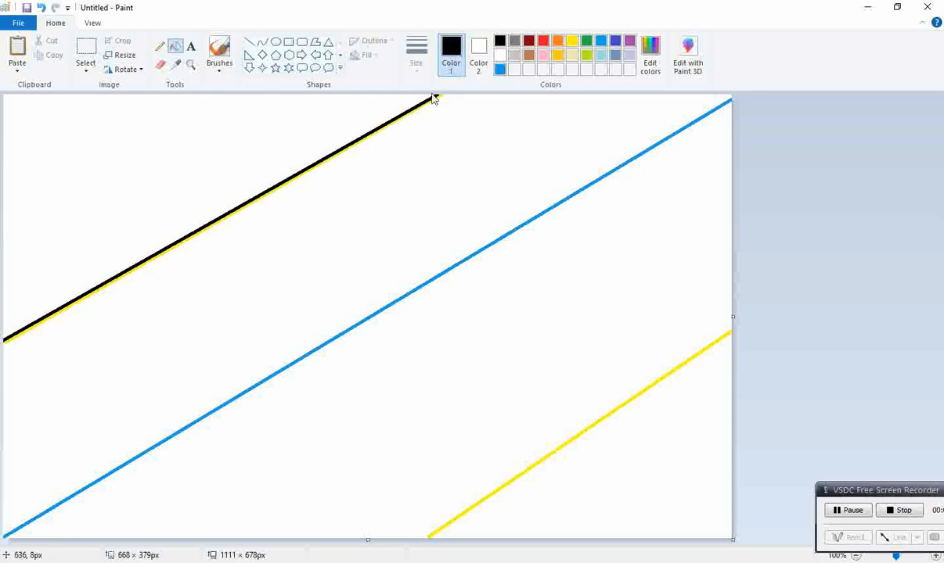
{"action": "left_click", "coordinate": [530, 42]}
{"action": "left_click", "coordinate": [284, 97]}
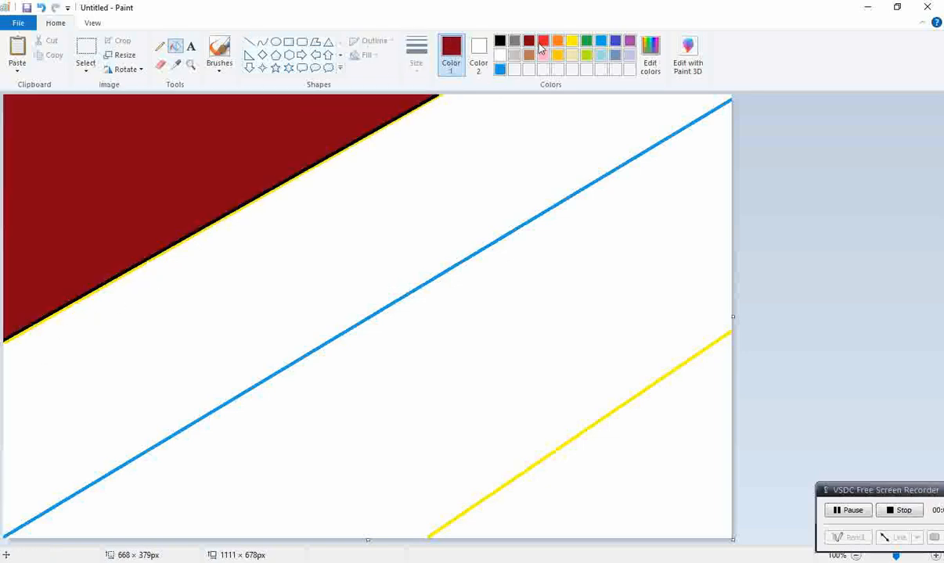
{"action": "left_click", "coordinate": [543, 41]}
{"action": "left_click", "coordinate": [527, 135]}
{"action": "left_click", "coordinate": [557, 41]}
{"action": "left_click", "coordinate": [527, 303]}
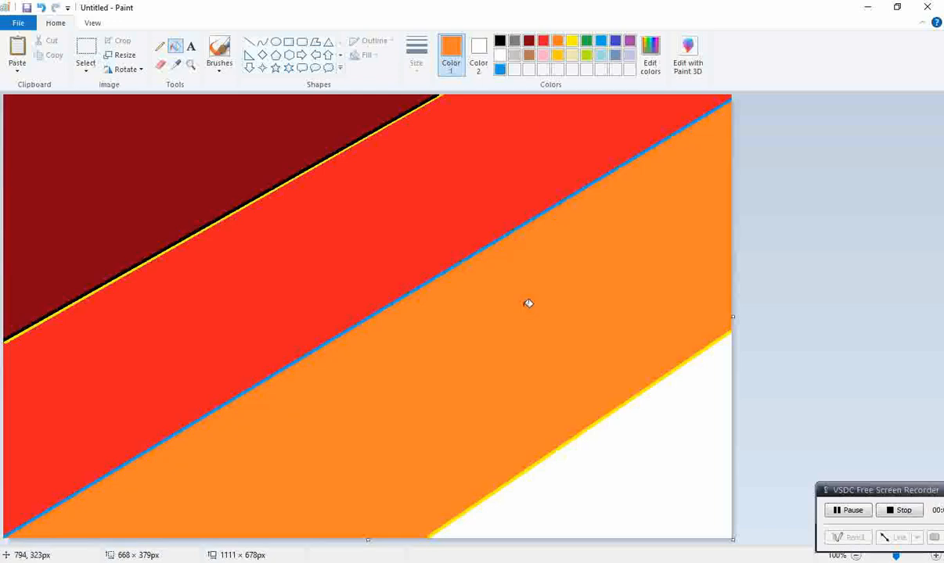
{"action": "left_click", "coordinate": [572, 43]}
{"action": "left_click", "coordinate": [613, 447]}
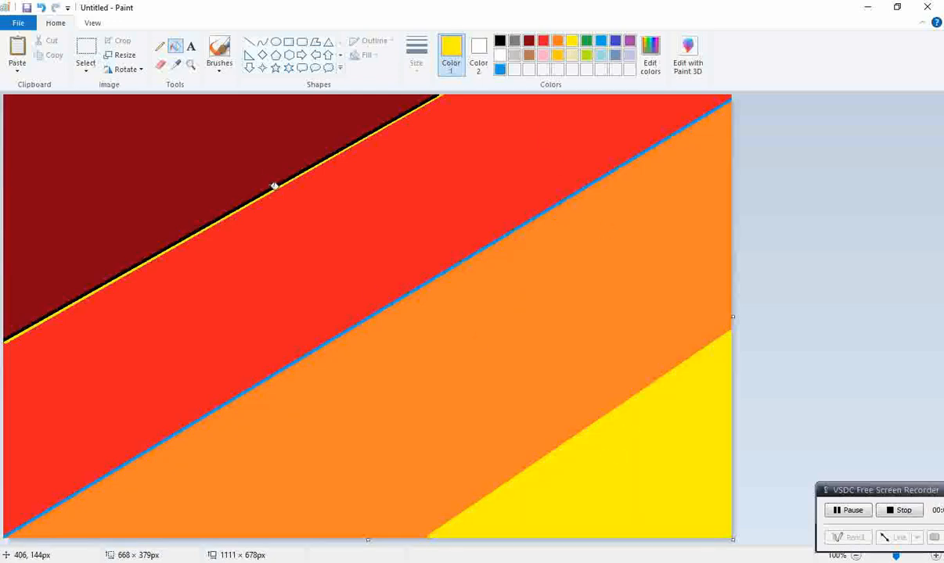
{"action": "left_click", "coordinate": [528, 41]}
{"action": "left_click", "coordinate": [379, 130]}
{"action": "left_click", "coordinate": [379, 130]}
{"action": "left_click", "coordinate": [176, 64]}
{"action": "left_click", "coordinate": [573, 231]}
{"action": "left_click", "coordinate": [562, 202]}
Resize the canvas to 1 pixel wide in pixels without maintaining the aspect ratio
{"action": "left_click", "coordinate": [121, 55]}
{"action": "left_click", "coordinate": [158, 104]}
{"action": "left_click", "coordinate": [102, 177]}
{"action": "double_click", "coordinate": [164, 125]}
{"action": "type", "text": "1"}
{"action": "key", "text": "Return"}
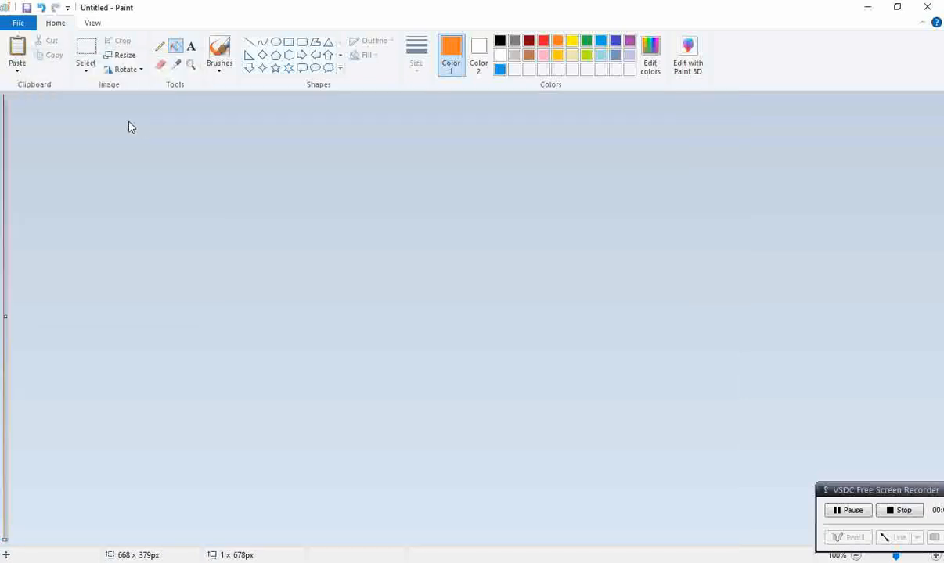
Stretch the canvas back to 987 pixels wide, keeping the aspect ratio unlocked
{"action": "left_click", "coordinate": [121, 55]}
{"action": "left_click", "coordinate": [102, 177]}
{"action": "left_click", "coordinate": [172, 123]}
{"action": "type", "text": "987"}
{"action": "key", "text": "Return"}
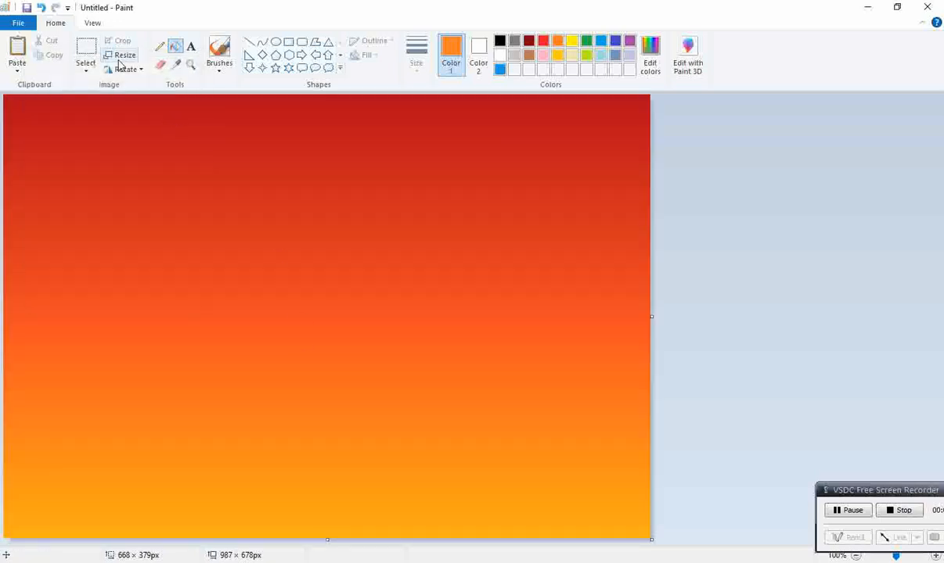
Select the whole canvas and shrink the sunset gradient vertically into the upper half
{"action": "left_click", "coordinate": [86, 68]}
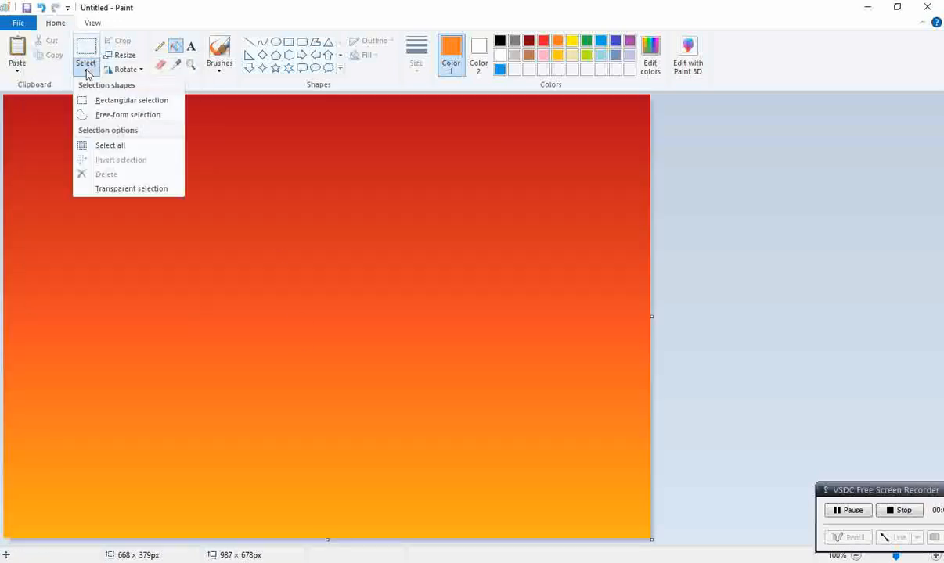
{"action": "left_click", "coordinate": [122, 148]}
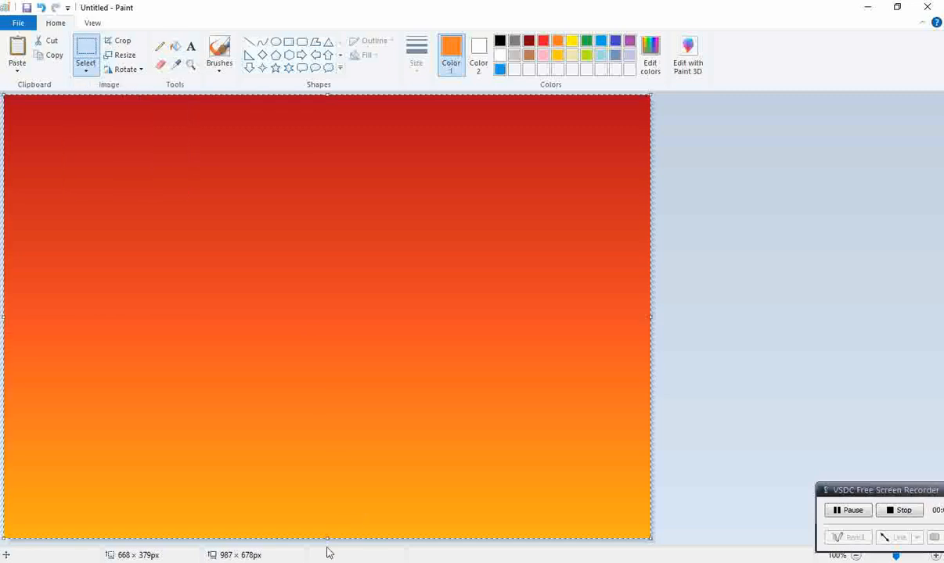
{"action": "left_click_drag", "start_coordinate": [374, 319], "coordinate": [375, 318]}
Paste the copied blue gradient and fit it into the lower half of the canvas
{"action": "right_click", "coordinate": [375, 338]}
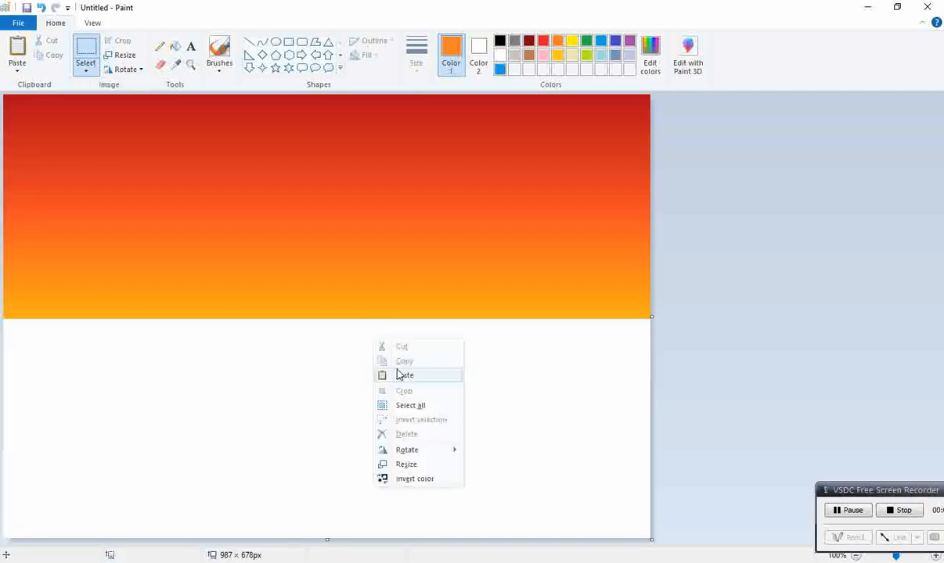
{"action": "left_click", "coordinate": [383, 376]}
{"action": "left_click_drag", "start_coordinate": [337, 122], "coordinate": [351, 397]}
{"action": "left_click_drag", "start_coordinate": [330, 363], "coordinate": [328, 320]}
{"action": "left_click", "coordinate": [722, 262]}
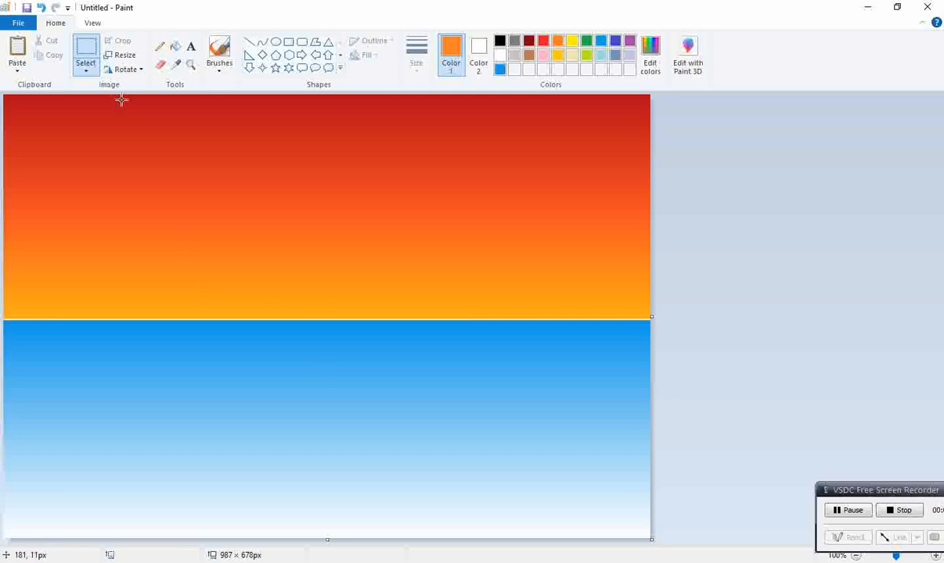
Select the blue lower half with a rectangular selection and flip it vertically
{"action": "left_click", "coordinate": [85, 67]}
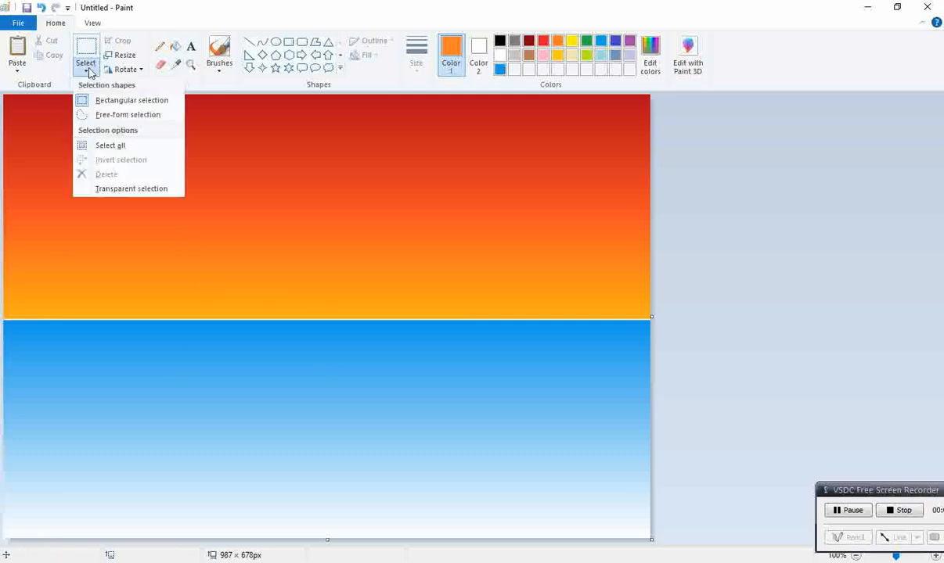
{"action": "left_click", "coordinate": [121, 99]}
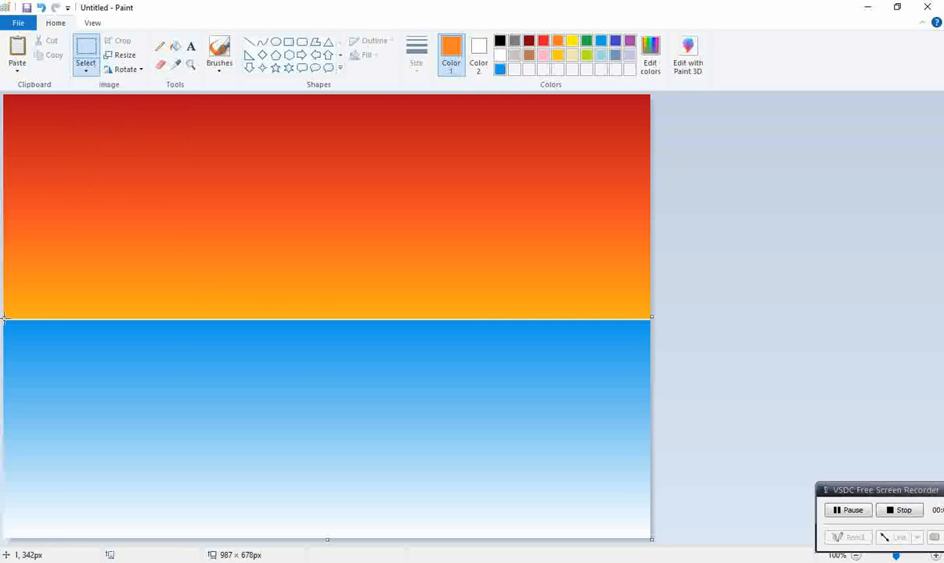
{"action": "left_click_drag", "start_coordinate": [4, 319], "coordinate": [651, 539]}
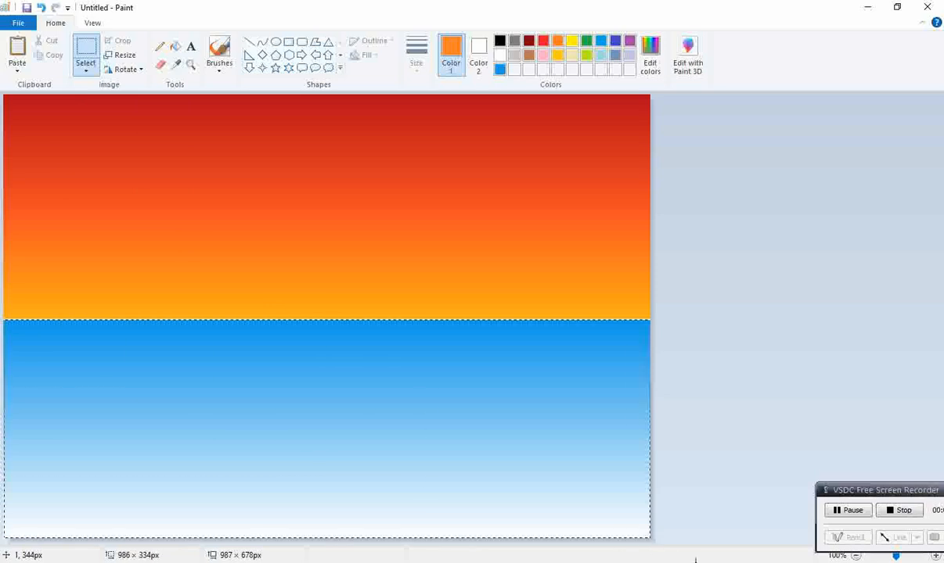
{"action": "right_click", "coordinate": [467, 419]}
{"action": "mouse_move", "coordinate": [540, 380]}
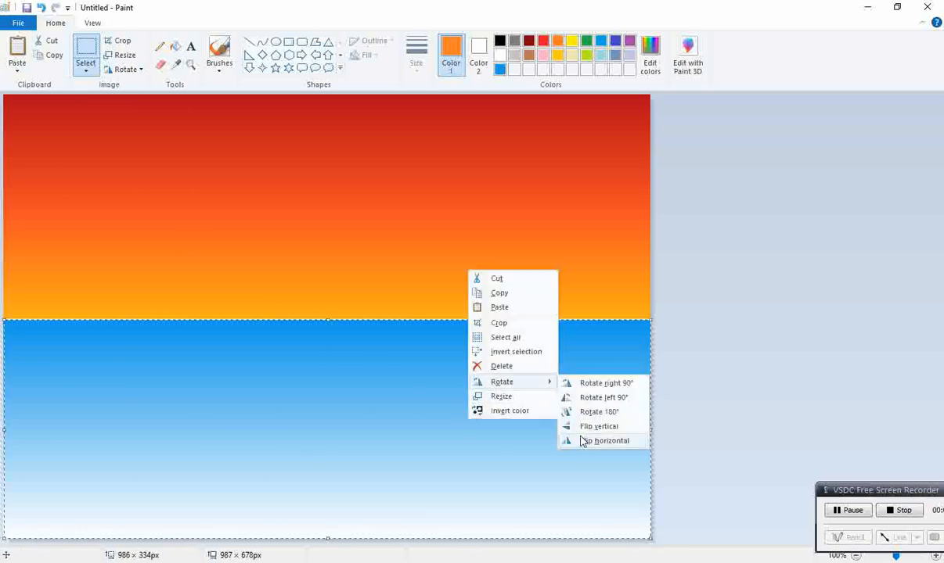
{"action": "left_click", "coordinate": [581, 427]}
{"action": "left_click", "coordinate": [899, 307]}
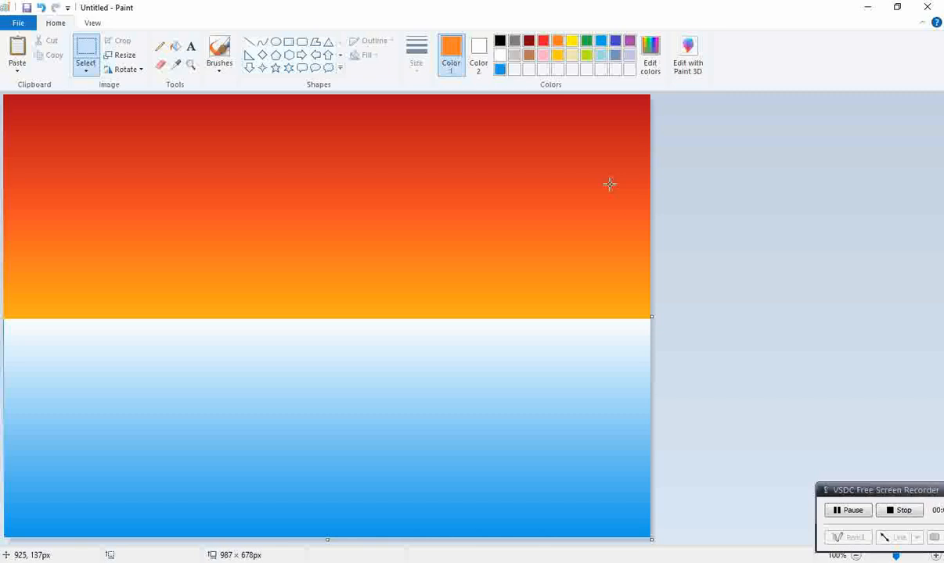
Set the secondary colour to black and extend the canvas to about 1385 pixels wide
{"action": "mouse_move", "coordinate": [651, 317]}
{"action": "left_mouse_down"}
{"action": "mouse_move", "coordinate": [719, 313]}
{"action": "mouse_move", "coordinate": [649, 313]}
{"action": "left_mouse_up"}
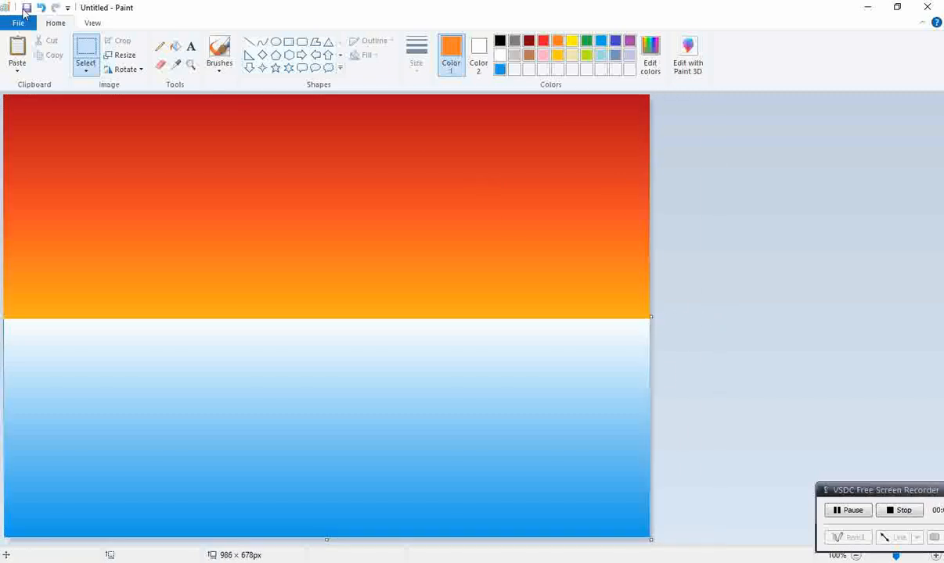
{"action": "left_click", "coordinate": [40, 7]}
{"action": "left_click", "coordinate": [478, 55]}
{"action": "left_click", "coordinate": [499, 40]}
{"action": "left_click_drag", "start_coordinate": [651, 317], "coordinate": [912, 317]}
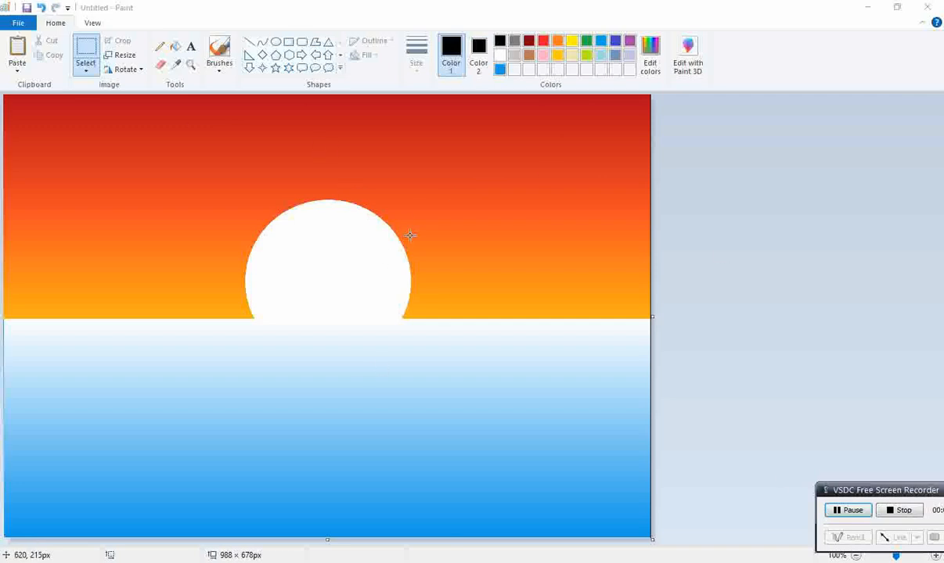
Undo the last two actions, then redo both
{"action": "left_click", "coordinate": [41, 8]}
{"action": "left_click", "coordinate": [41, 8]}
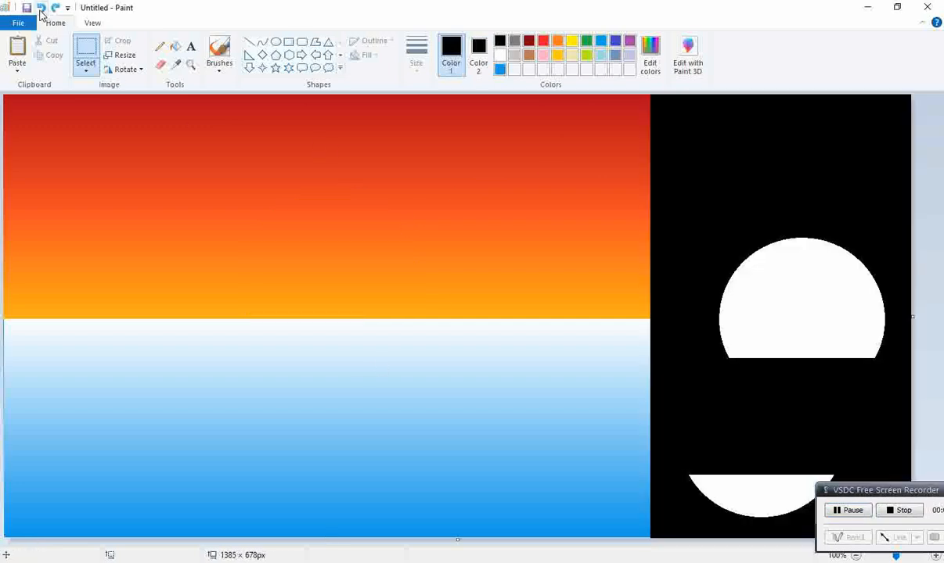
{"action": "left_click", "coordinate": [54, 8]}
{"action": "left_click", "coordinate": [54, 8]}
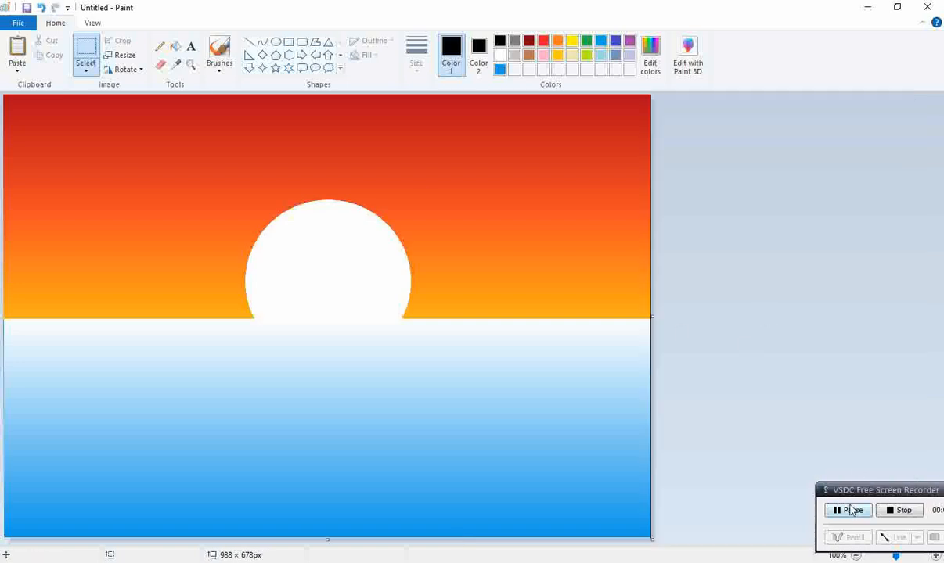
Switch to free-form selection and define a custom dark green secondary colour
{"action": "left_click", "coordinate": [91, 71]}
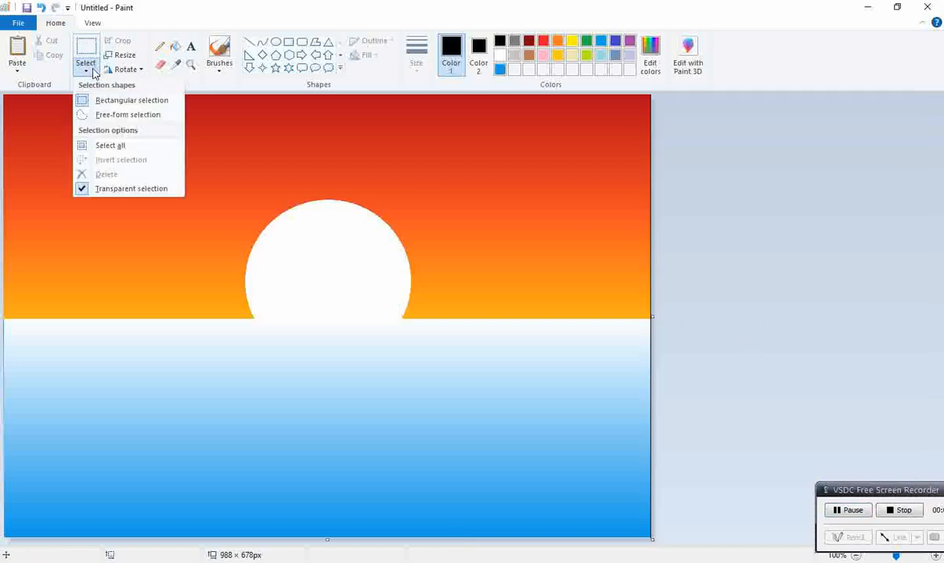
{"action": "left_click", "coordinate": [118, 115]}
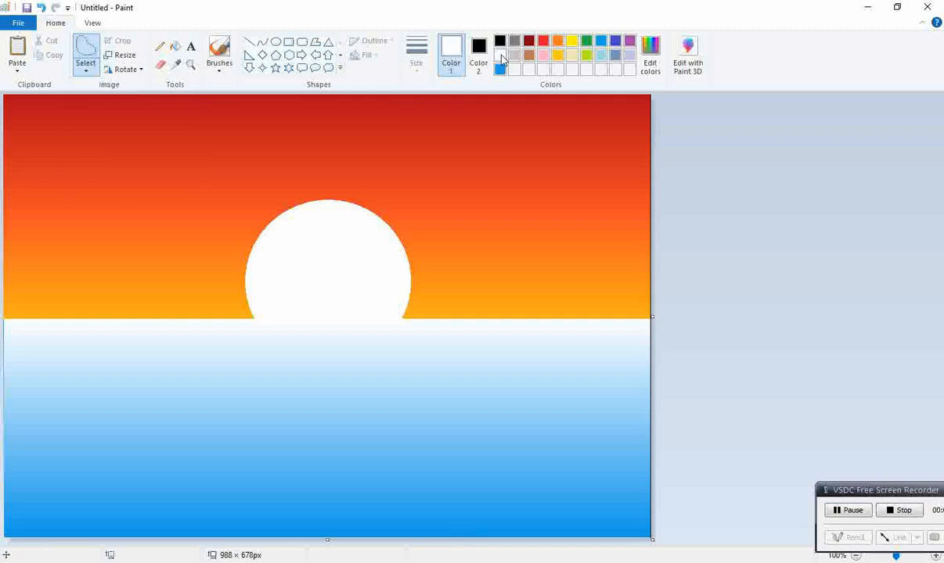
{"action": "left_click", "coordinate": [479, 55]}
{"action": "left_click", "coordinate": [649, 55]}
{"action": "left_click", "coordinate": [372, 272]}
{"action": "left_click", "coordinate": [350, 375]}
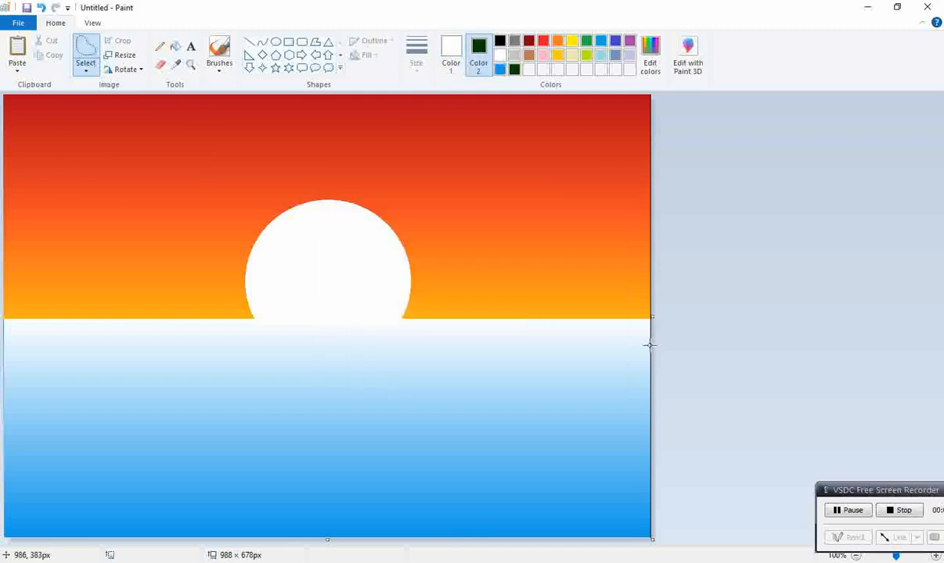
{"action": "left_click", "coordinate": [842, 510]}
Outline an island shape reaching the right edge of the sea with free-form selection and cut it to fill it dark green
{"action": "mouse_move", "coordinate": [649, 373]}
{"action": "left_mouse_down"}
{"action": "mouse_move", "coordinate": [489, 375]}
{"action": "mouse_move", "coordinate": [424, 404]}
{"action": "mouse_move", "coordinate": [440, 439]}
{"action": "mouse_move", "coordinate": [417, 452]}
{"action": "mouse_move", "coordinate": [429, 480]}
{"action": "mouse_move", "coordinate": [501, 513]}
{"action": "left_mouse_up"}
{"action": "left_click_drag", "start_coordinate": [555, 528], "coordinate": [620, 531]}
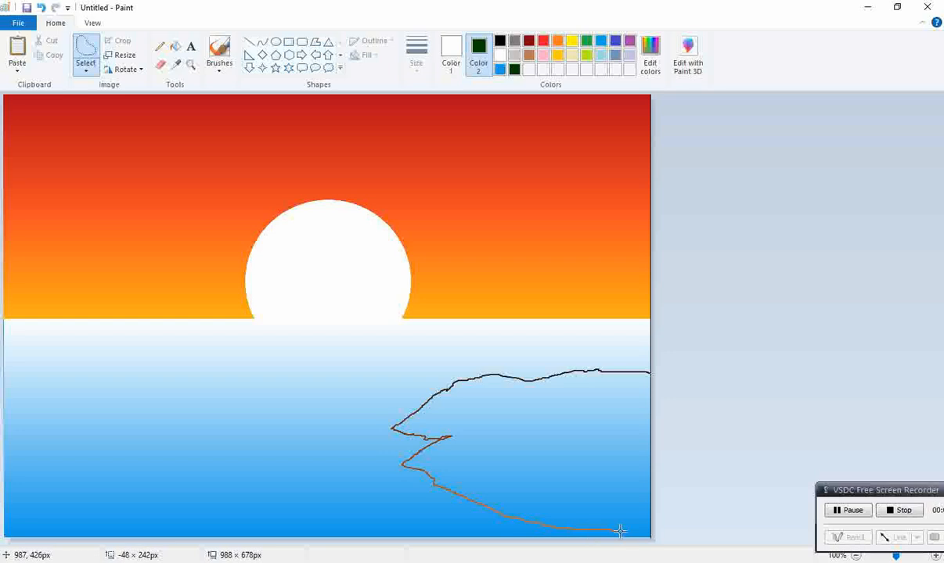
{"action": "left_click_drag", "start_coordinate": [688, 526], "coordinate": [708, 514]}
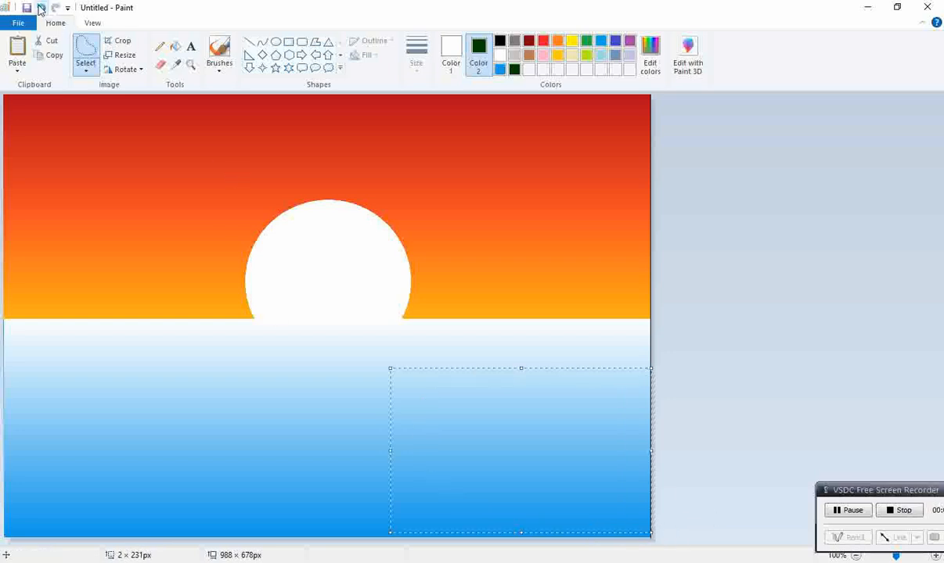
{"action": "left_click", "coordinate": [47, 43]}
{"action": "left_click", "coordinate": [832, 507]}
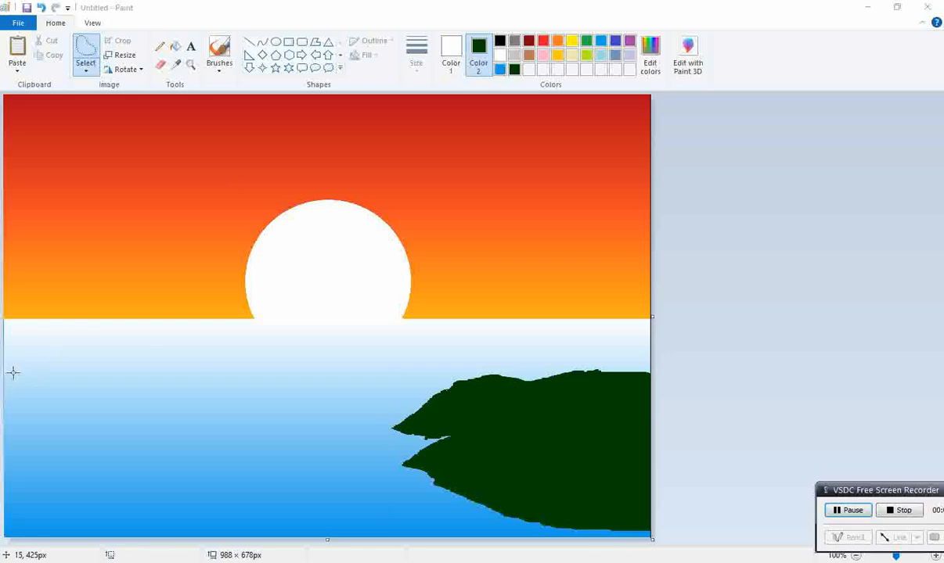
Outline a second land shape along the left edge of the sea and cut it to fill it dark green
{"action": "left_click_drag", "start_coordinate": [5, 377], "coordinate": [14, 375]}
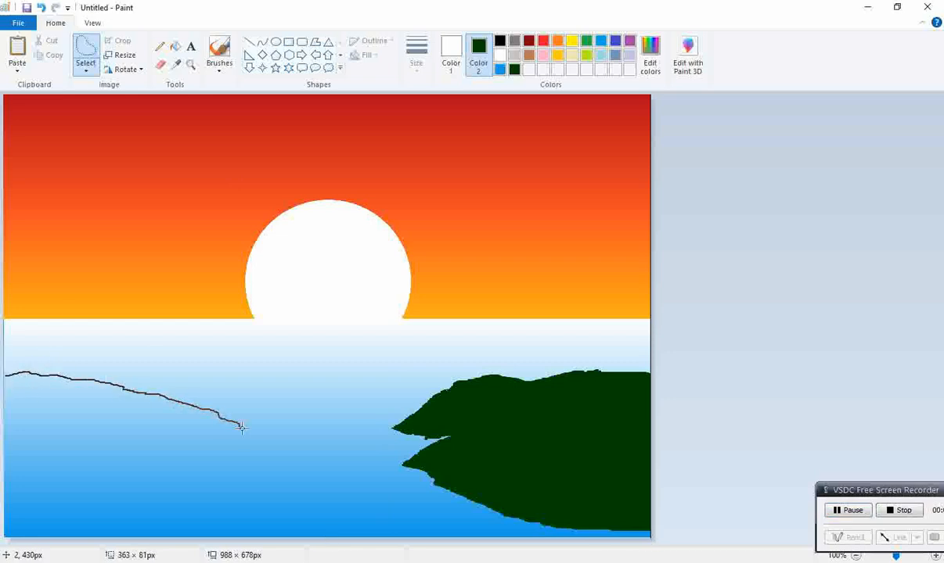
{"action": "mouse_move", "coordinate": [182, 453]}
{"action": "left_mouse_down"}
{"action": "mouse_move", "coordinate": [149, 469]}
{"action": "mouse_move", "coordinate": [3, 455]}
{"action": "left_mouse_up"}
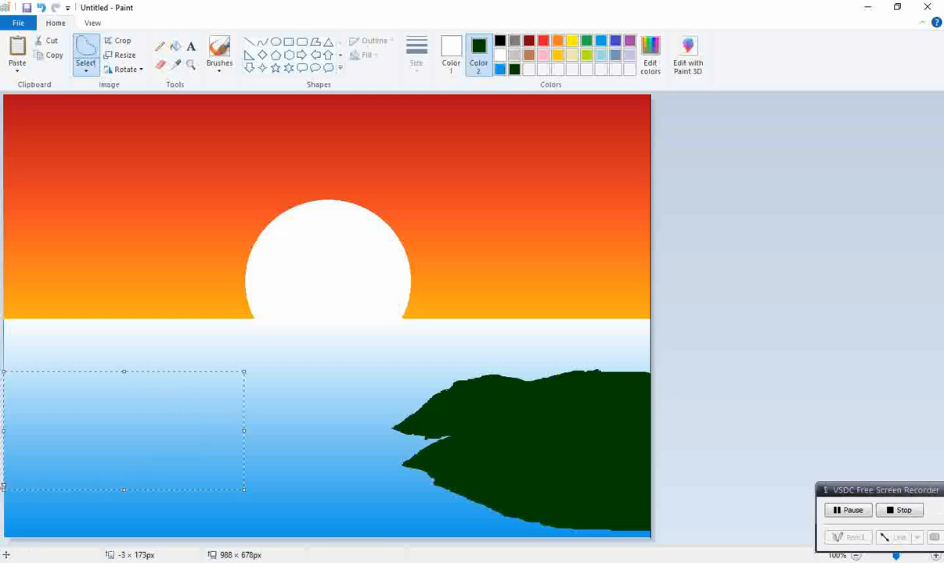
{"action": "right_click", "coordinate": [24, 426]}
{"action": "left_click", "coordinate": [50, 307]}
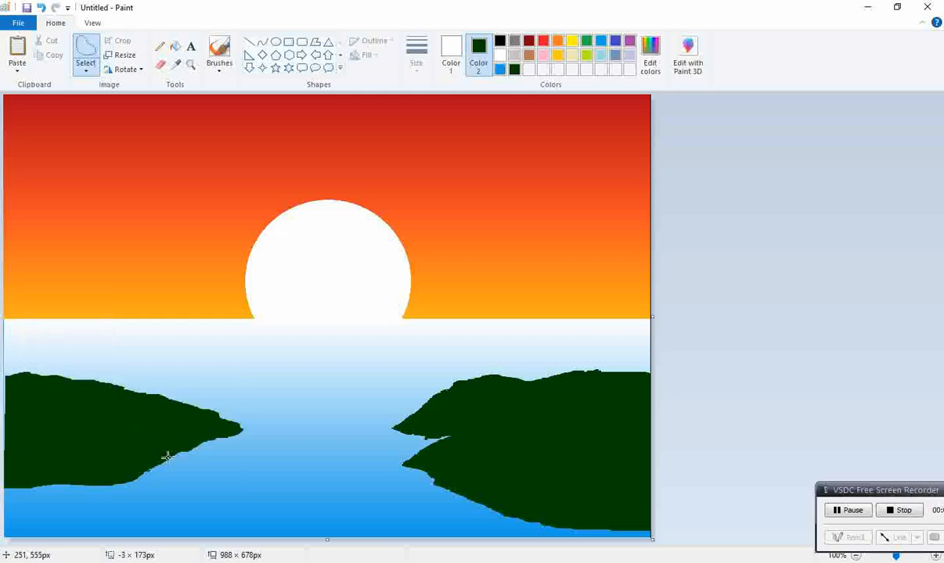
Delete a free-form area below the left land to extend it towards the bottom, and try a fill on the leftover blue strip
{"action": "mouse_move", "coordinate": [167, 458]}
{"action": "left_mouse_down"}
{"action": "mouse_move", "coordinate": [225, 486]}
{"action": "mouse_move", "coordinate": [238, 507]}
{"action": "mouse_move", "coordinate": [128, 537]}
{"action": "mouse_move", "coordinate": [4, 539]}
{"action": "left_mouse_up"}
{"action": "key", "text": "Delete"}
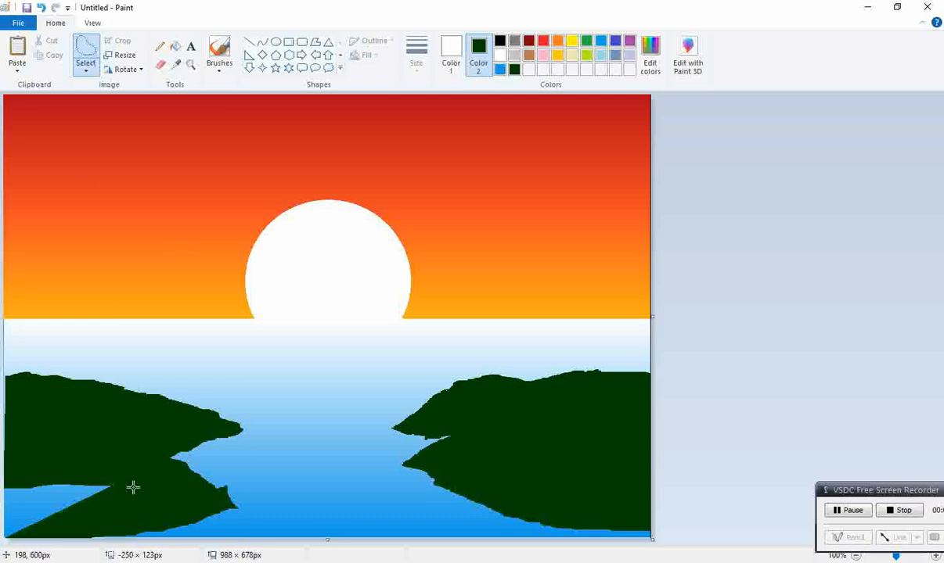
{"action": "left_click", "coordinate": [175, 46]}
{"action": "left_click", "coordinate": [23, 528]}
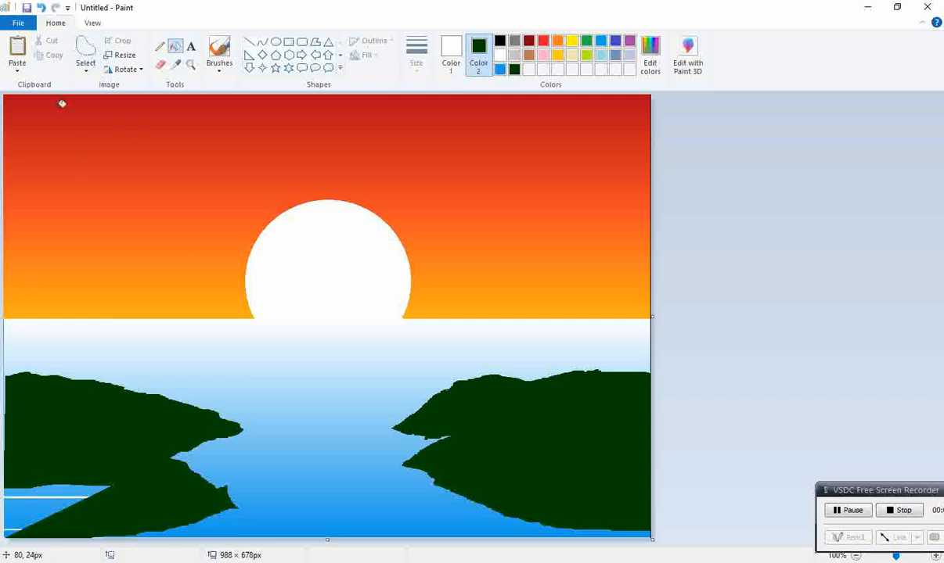
Cut the leftover blue sliver in the lower-left corner so the left land fills it in dark green
{"action": "left_click", "coordinate": [86, 55]}
{"action": "mouse_move", "coordinate": [7, 484]}
{"action": "left_mouse_down"}
{"action": "mouse_move", "coordinate": [114, 484]}
{"action": "mouse_move", "coordinate": [4, 534]}
{"action": "left_mouse_up"}
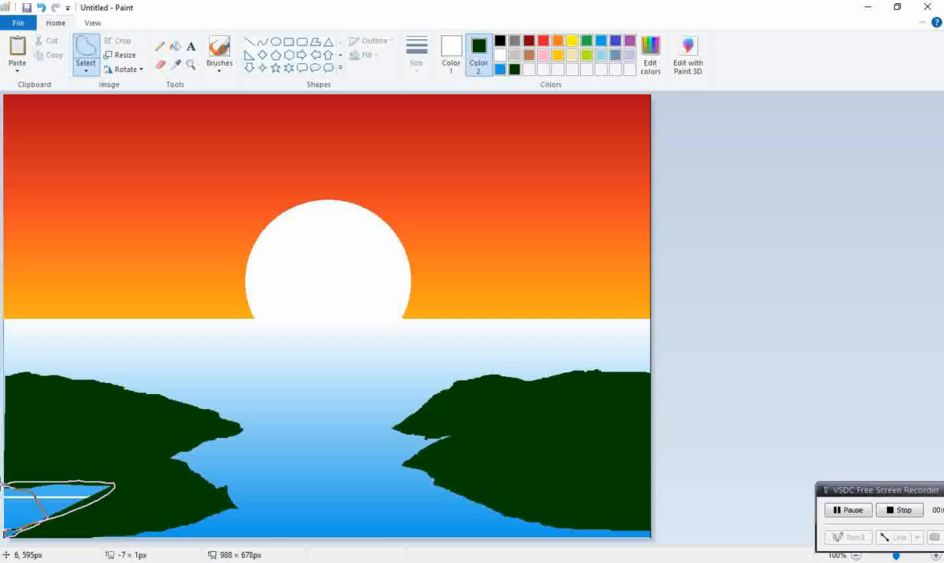
{"action": "left_click", "coordinate": [45, 43]}
{"action": "mouse_move", "coordinate": [6, 482]}
{"action": "left_mouse_down"}
{"action": "mouse_move", "coordinate": [72, 515]}
{"action": "mouse_move", "coordinate": [2, 519]}
{"action": "mouse_move", "coordinate": [6, 483]}
{"action": "left_mouse_up"}
{"action": "left_click", "coordinate": [49, 41]}
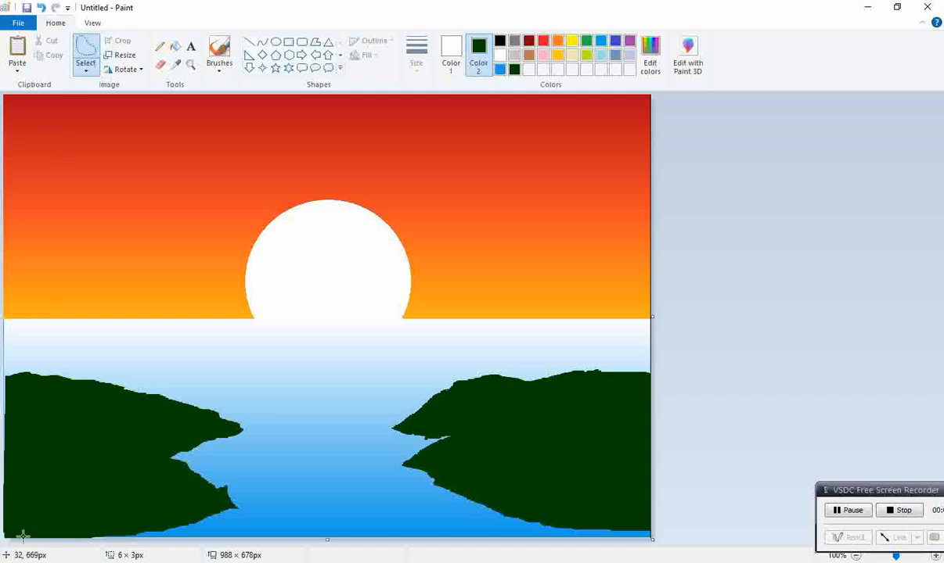
Extend the right land's lower shore down to the bottom edge by deleting a free-form selection there
{"action": "mouse_move", "coordinate": [436, 443]}
{"action": "left_mouse_down"}
{"action": "mouse_move", "coordinate": [392, 474]}
{"action": "mouse_move", "coordinate": [398, 481]}
{"action": "mouse_move", "coordinate": [518, 521]}
{"action": "mouse_move", "coordinate": [575, 530]}
{"action": "left_mouse_up"}
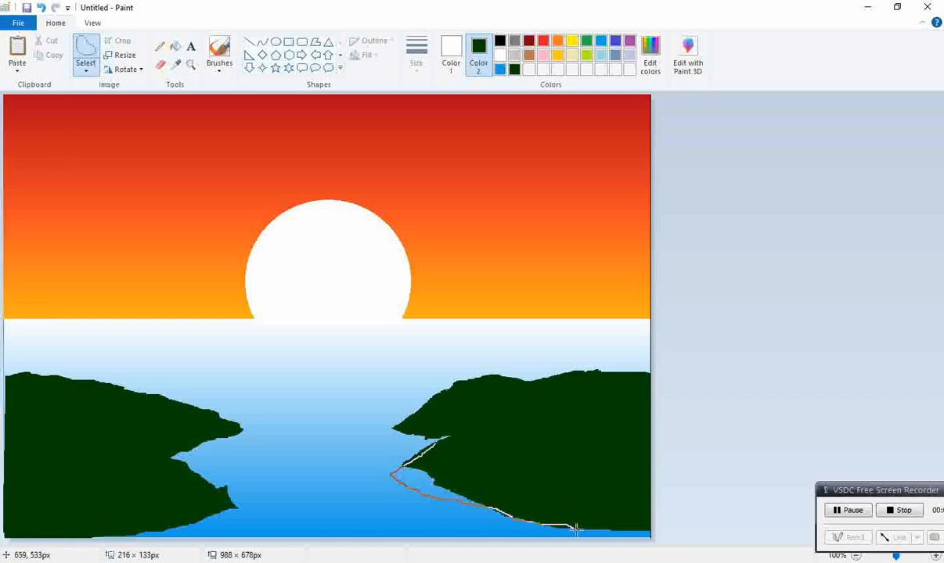
{"action": "mouse_move", "coordinate": [663, 540]}
{"action": "left_mouse_down"}
{"action": "mouse_move", "coordinate": [659, 521]}
{"action": "mouse_move", "coordinate": [620, 523]}
{"action": "left_mouse_up"}
{"action": "right_click", "coordinate": [563, 483]}
{"action": "left_click", "coordinate": [583, 343]}
{"action": "key", "text": "Delete"}
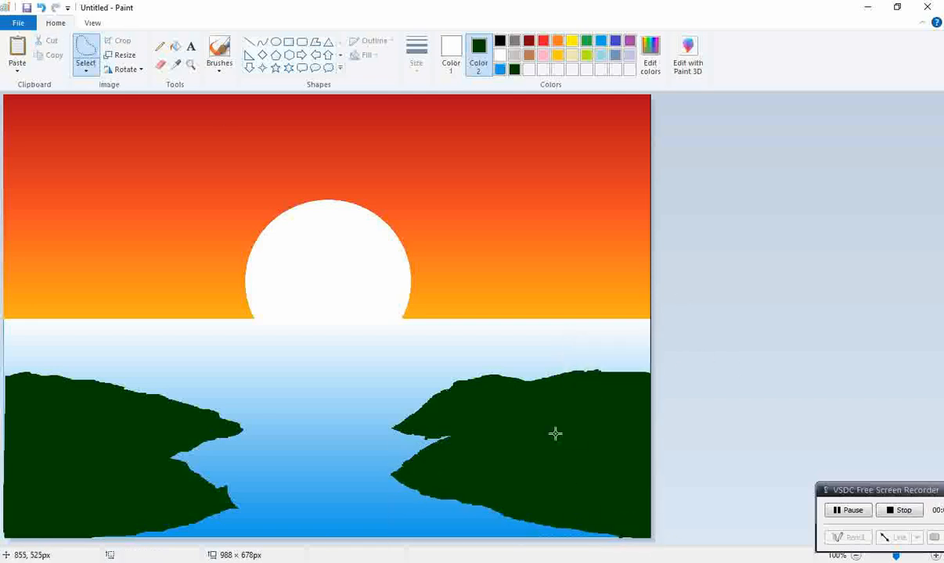
{"action": "left_click", "coordinate": [220, 69]}
{"action": "left_click", "coordinate": [220, 116]}
{"action": "mouse_move", "coordinate": [241, 227]}
{"action": "left_mouse_down"}
{"action": "mouse_move", "coordinate": [205, 249]}
{"action": "mouse_move", "coordinate": [148, 317]}
{"action": "mouse_move", "coordinate": [235, 202]}
{"action": "left_mouse_up"}
{"action": "key", "text": "ctrl+z"}
Set the brush to the thinnest size, make the primary colour dark green and define a slightly lighter custom green
{"action": "left_click", "coordinate": [414, 51]}
{"action": "left_click", "coordinate": [444, 91]}
{"action": "left_click", "coordinate": [422, 47]}
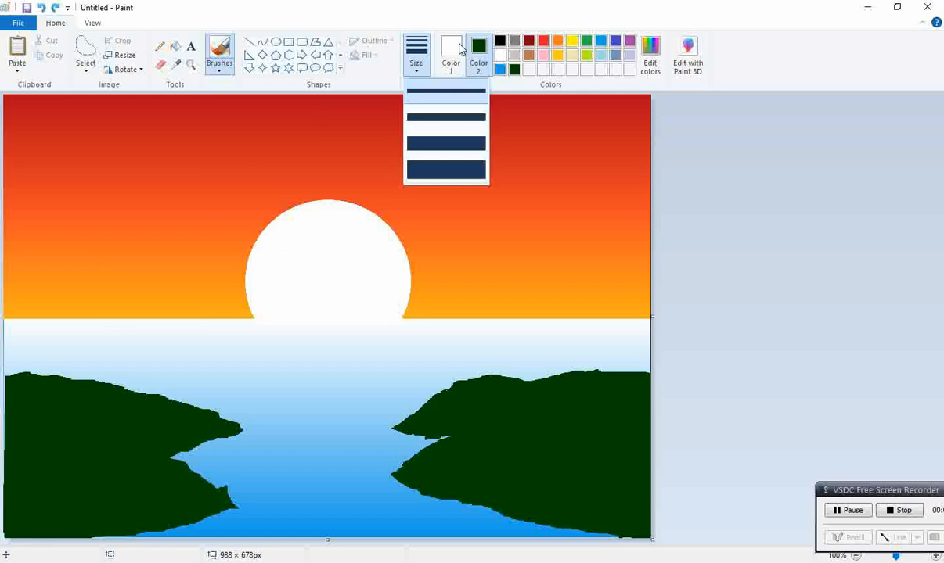
{"action": "left_click", "coordinate": [459, 50]}
{"action": "left_click", "coordinate": [514, 69]}
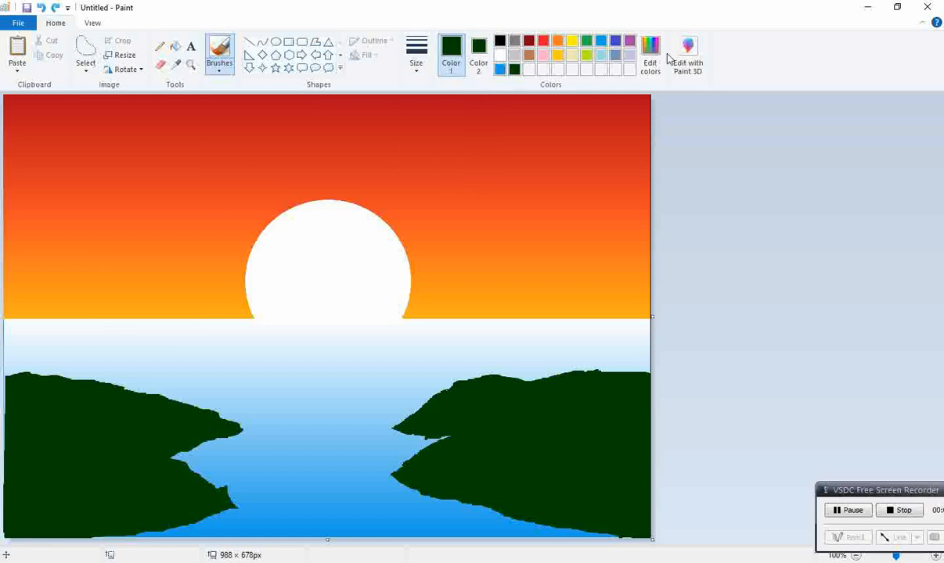
{"action": "left_click", "coordinate": [650, 55]}
{"action": "left_click", "coordinate": [351, 375]}
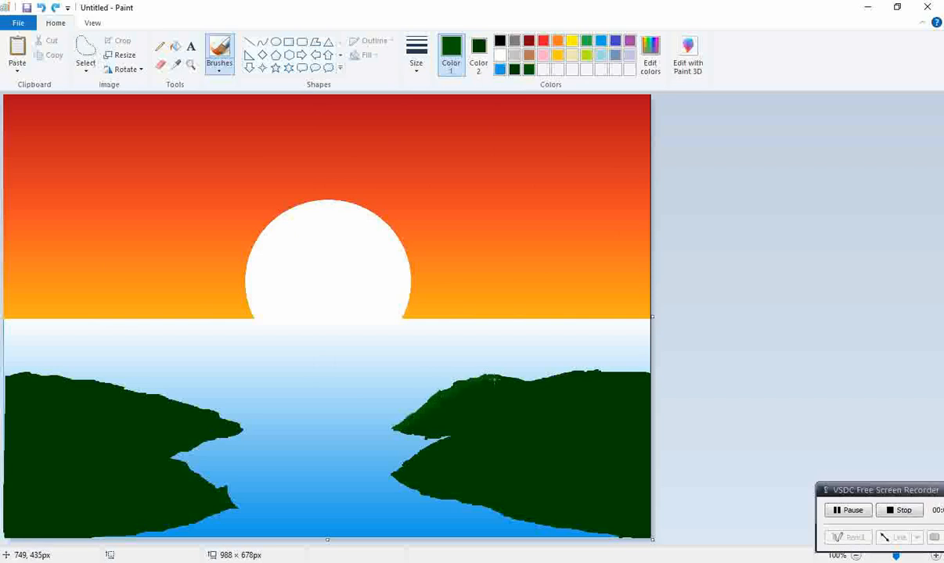
Zoom in to 200% and brush lighter green highlights along the top edge of the left land
{"action": "left_click_drag", "start_coordinate": [565, 374], "coordinate": [607, 364]}
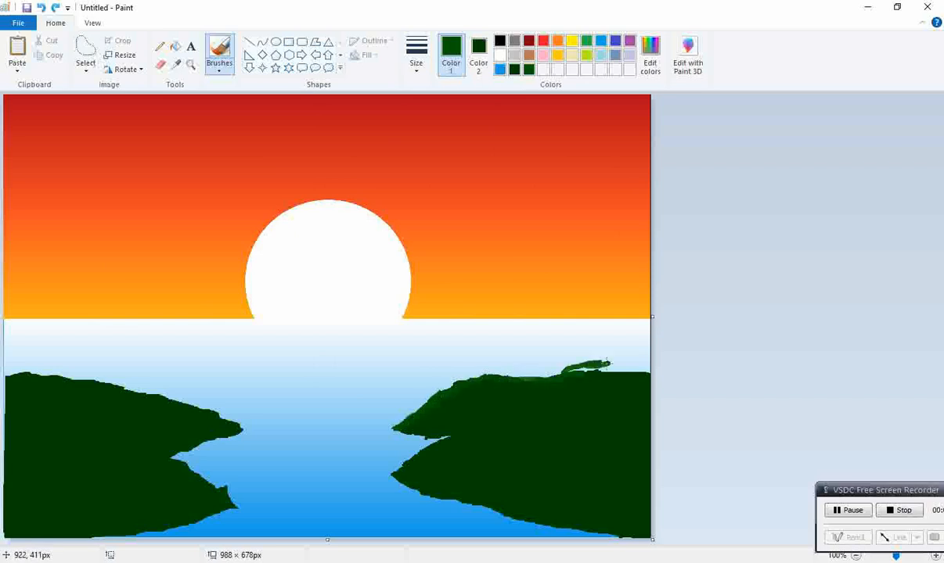
{"action": "key", "text": "ctrl+z"}
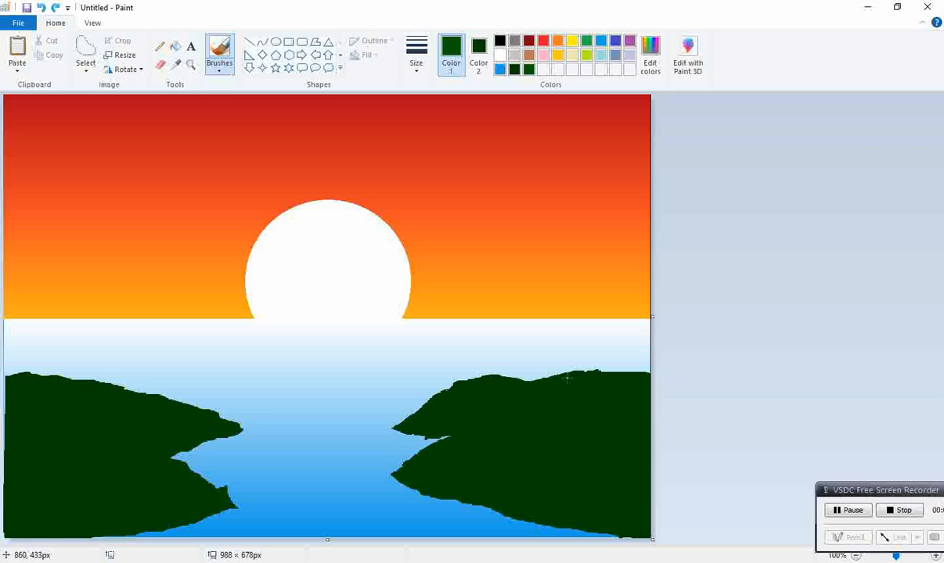
{"action": "scroll", "coordinate": [572, 372], "scroll_direction": "up", "scroll_amount": 1, "text": "ctrl"}
{"action": "scroll", "coordinate": [619, 385], "scroll_direction": "down", "scroll_amount": 6}
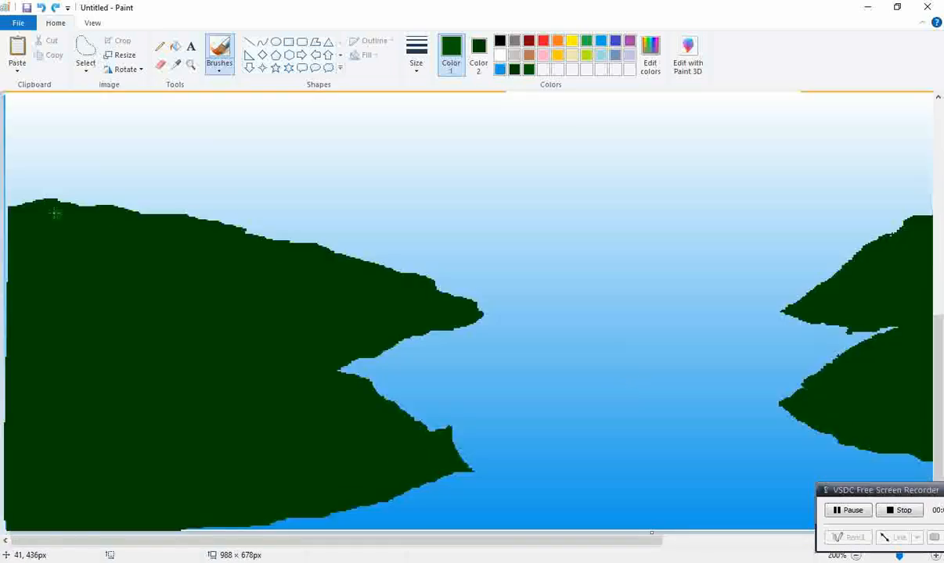
{"action": "left_click_drag", "start_coordinate": [24, 212], "coordinate": [121, 205]}
{"action": "left_click", "coordinate": [219, 66]}
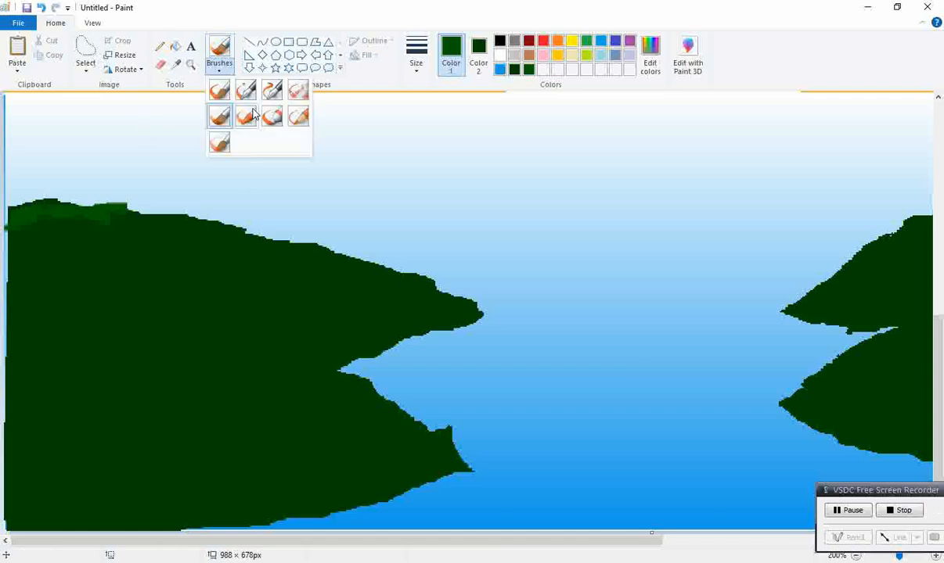
{"action": "left_click", "coordinate": [304, 118]}
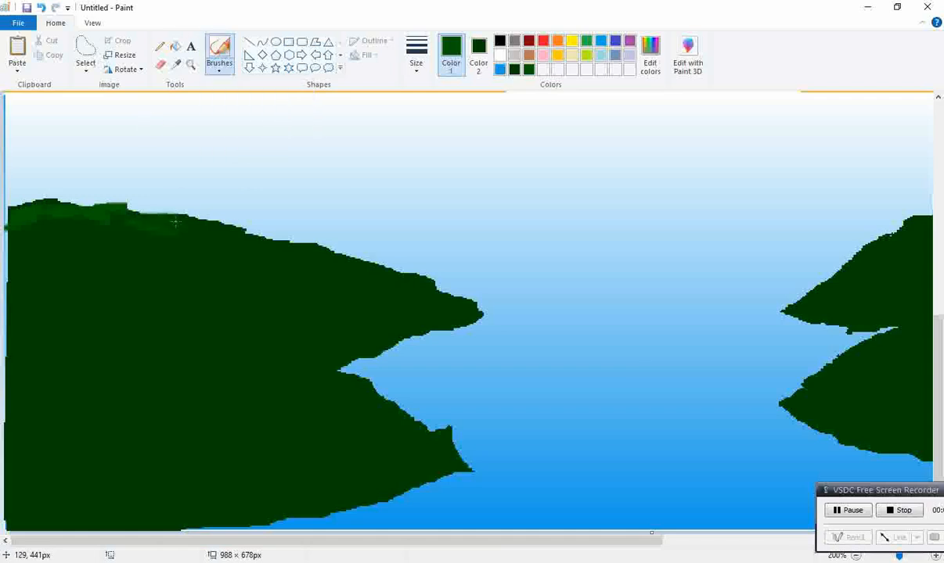
{"action": "left_click", "coordinate": [434, 143]}
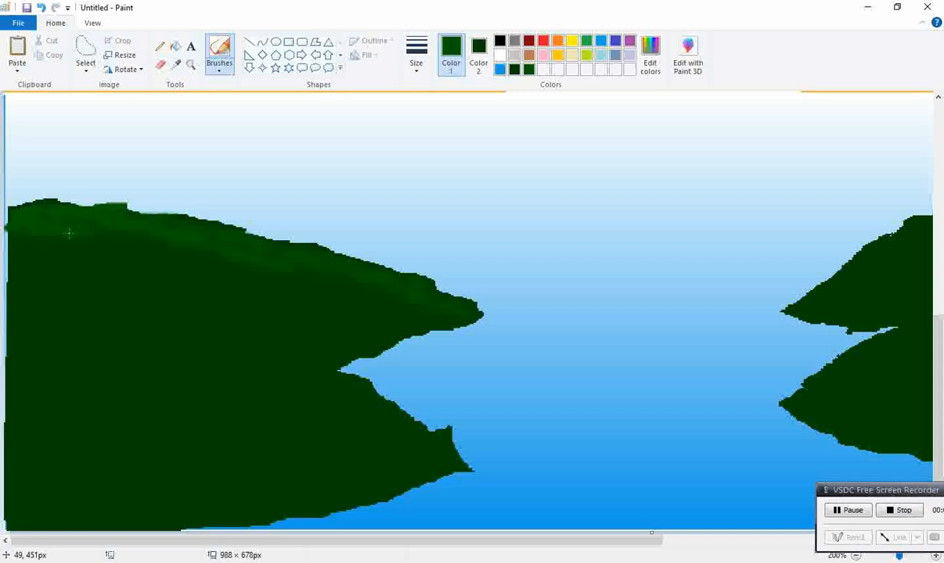
{"action": "left_click", "coordinate": [219, 68]}
{"action": "left_click", "coordinate": [220, 142]}
{"action": "left_click_drag", "start_coordinate": [135, 278], "coordinate": [186, 306]}
{"action": "left_click_drag", "start_coordinate": [131, 335], "coordinate": [163, 397]}
{"action": "key", "text": "ctrl+z"}
{"action": "key", "text": "ctrl+z"}
{"action": "left_click", "coordinate": [219, 68]}
{"action": "left_click", "coordinate": [275, 117]}
{"action": "left_click_drag", "start_coordinate": [274, 325], "coordinate": [130, 390]}
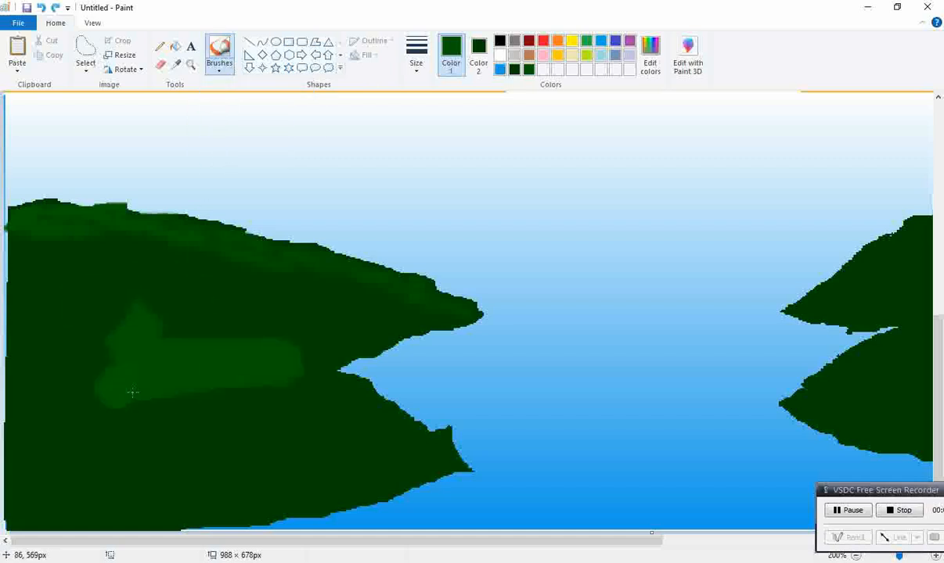
{"action": "key", "text": "ctrl+z"}
Choose another brush at a thicker size and brush texture along the upper shore of the lower-left land
{"action": "left_click", "coordinate": [220, 67]}
{"action": "left_click", "coordinate": [237, 121]}
{"action": "left_click", "coordinate": [417, 55]}
{"action": "left_click", "coordinate": [420, 141]}
{"action": "mouse_move", "coordinate": [74, 402]}
{"action": "left_mouse_down"}
{"action": "mouse_move", "coordinate": [218, 402]}
{"action": "mouse_move", "coordinate": [313, 382]}
{"action": "mouse_move", "coordinate": [348, 386]}
{"action": "mouse_move", "coordinate": [452, 452]}
{"action": "left_mouse_up"}
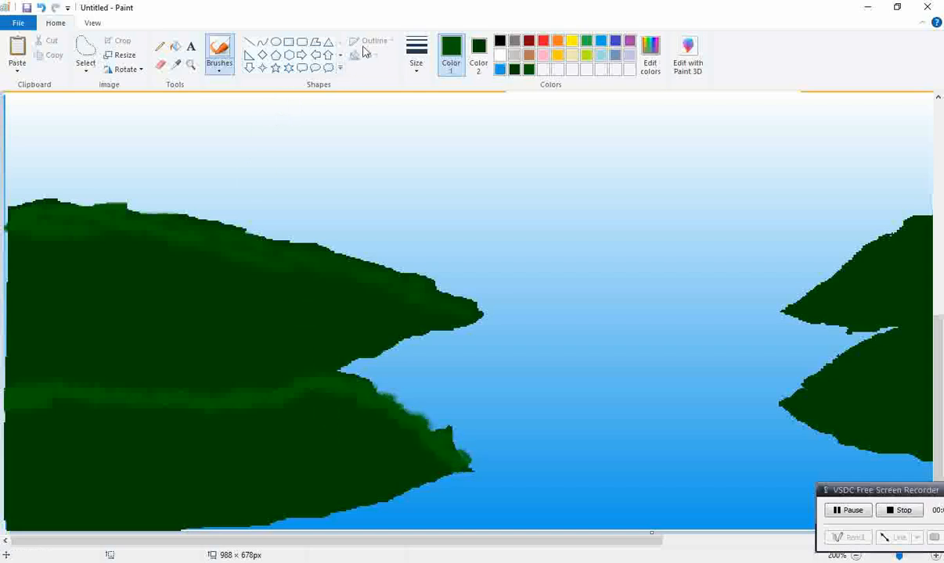
Switch to the thinnest size and brush shading along the seam between the two left land masses
{"action": "left_click", "coordinate": [416, 54]}
{"action": "left_click", "coordinate": [434, 94]}
{"action": "left_click_drag", "start_coordinate": [85, 385], "coordinate": [149, 391]}
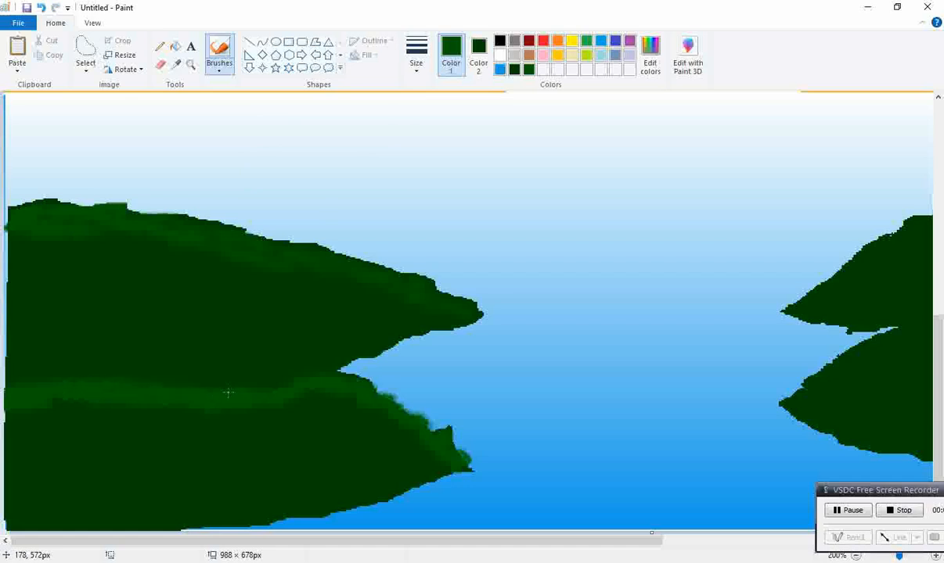
{"action": "left_click_drag", "start_coordinate": [296, 384], "coordinate": [94, 381]}
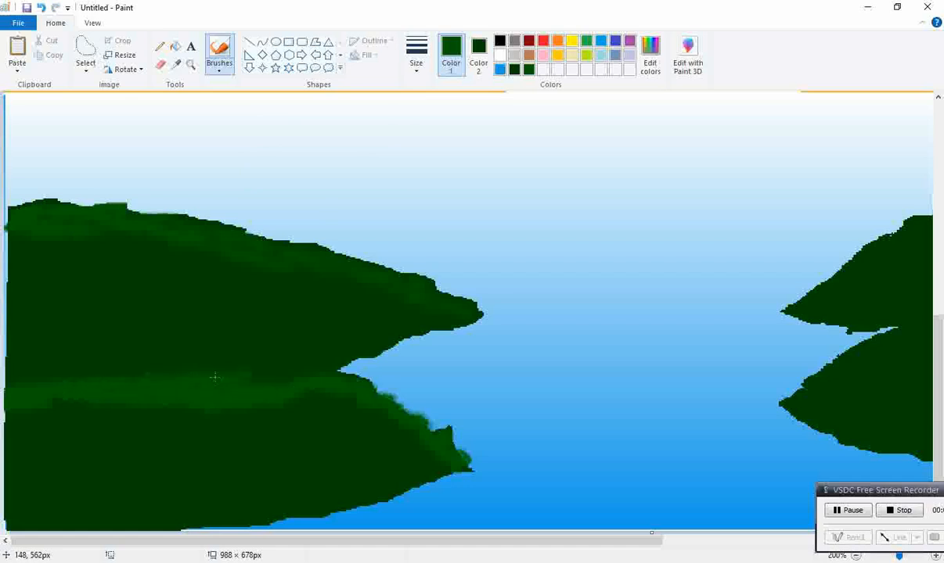
Brush lighter green highlights along the top edge of the right land
{"action": "left_click_drag", "start_coordinate": [516, 540], "coordinate": [787, 540]}
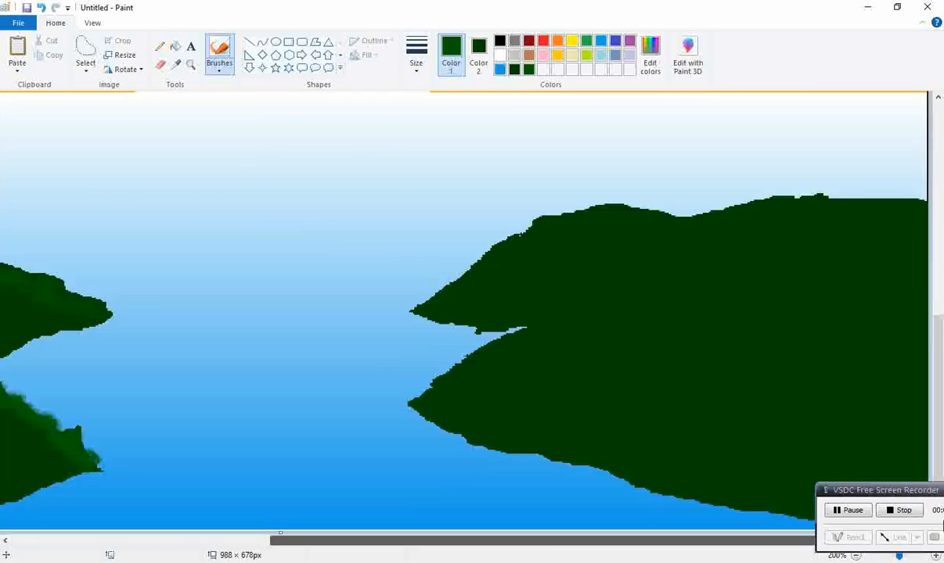
{"action": "mouse_move", "coordinate": [432, 259]}
{"action": "left_mouse_down"}
{"action": "mouse_move", "coordinate": [461, 250]}
{"action": "mouse_move", "coordinate": [485, 227]}
{"action": "mouse_move", "coordinate": [596, 222]}
{"action": "mouse_move", "coordinate": [751, 192]}
{"action": "mouse_move", "coordinate": [819, 209]}
{"action": "mouse_move", "coordinate": [861, 195]}
{"action": "mouse_move", "coordinate": [883, 209]}
{"action": "left_mouse_up"}
{"action": "left_click_drag", "start_coordinate": [765, 228], "coordinate": [751, 217]}
{"action": "mouse_move", "coordinate": [858, 219]}
{"action": "left_mouse_down"}
{"action": "mouse_move", "coordinate": [599, 224]}
{"action": "mouse_move", "coordinate": [533, 242]}
{"action": "left_mouse_up"}
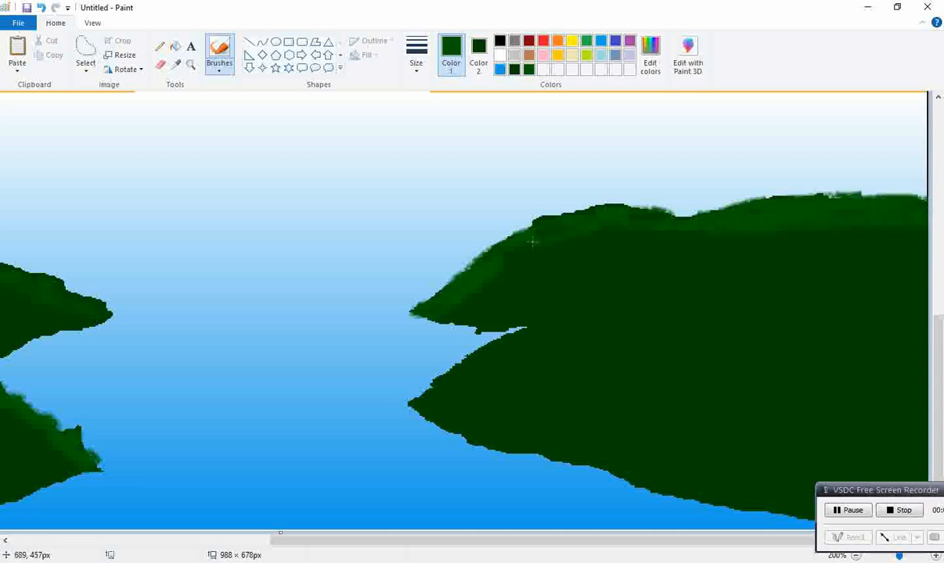
Brush shading along the seam between the two right land masses and across the right land's upper slope
{"action": "left_click_drag", "start_coordinate": [465, 289], "coordinate": [480, 319]}
{"action": "left_click_drag", "start_coordinate": [572, 316], "coordinate": [853, 319]}
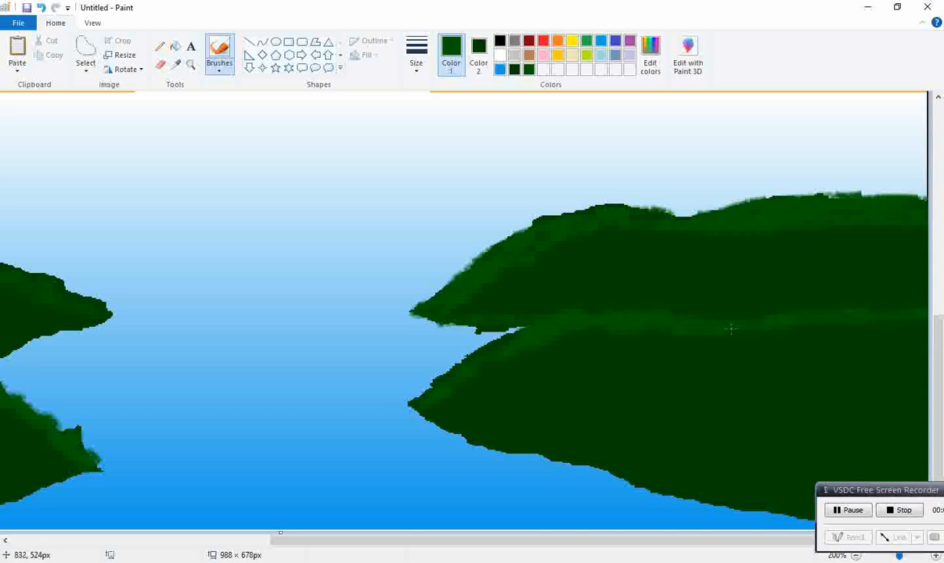
{"action": "mouse_move", "coordinate": [709, 234]}
{"action": "left_mouse_down"}
{"action": "mouse_move", "coordinate": [622, 201]}
{"action": "mouse_move", "coordinate": [696, 190]}
{"action": "mouse_move", "coordinate": [928, 194]}
{"action": "left_mouse_up"}
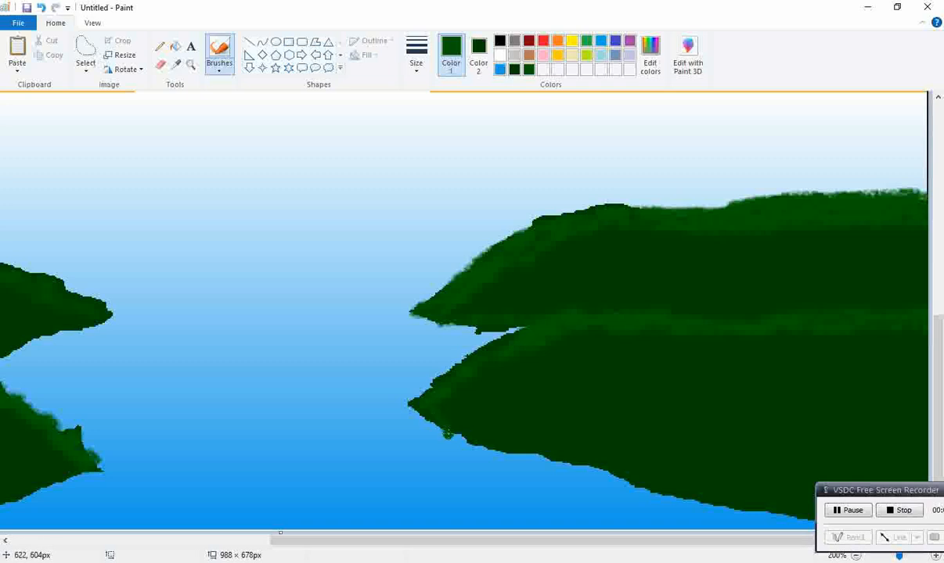
Brush texture strokes across the lower right land near its shore
{"action": "left_click_drag", "start_coordinate": [447, 435], "coordinate": [525, 437]}
{"action": "left_click", "coordinate": [40, 7]}
{"action": "mouse_move", "coordinate": [469, 382]}
{"action": "left_mouse_down"}
{"action": "mouse_move", "coordinate": [501, 360]}
{"action": "mouse_move", "coordinate": [574, 349]}
{"action": "left_mouse_up"}
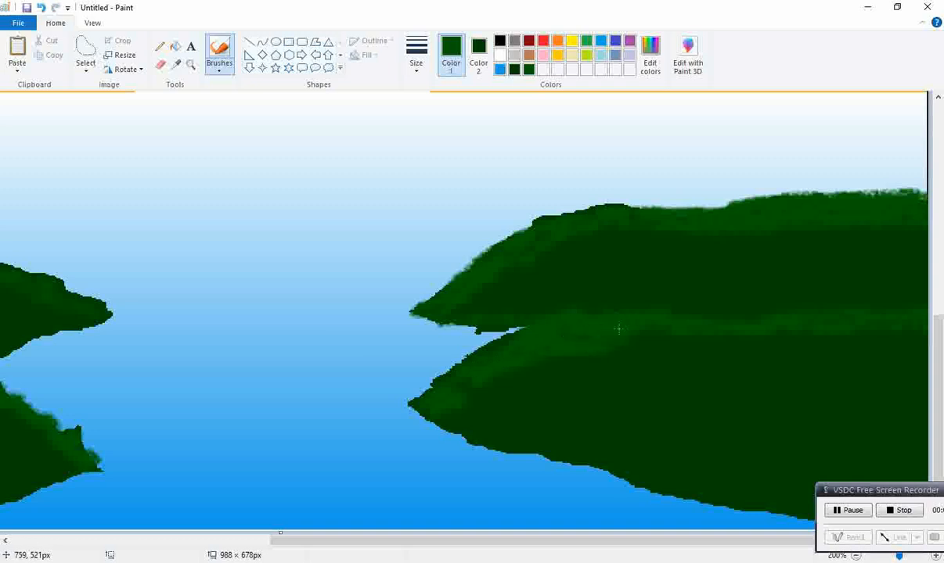
Switch to the Airbrush at the largest size and spray speckles along the right land's top and lower shore
{"action": "left_click", "coordinate": [226, 72]}
{"action": "left_click", "coordinate": [296, 91]}
{"action": "left_click", "coordinate": [416, 56]}
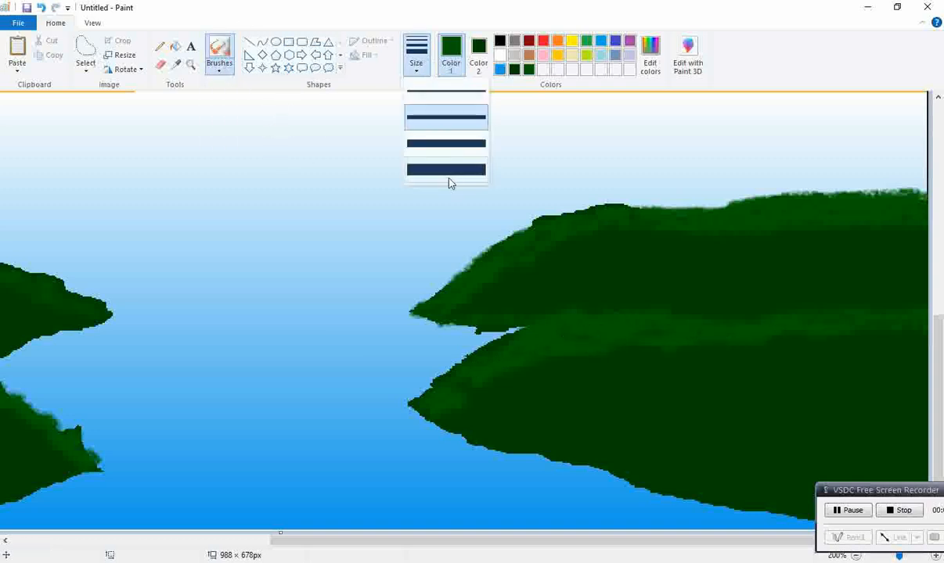
{"action": "left_click", "coordinate": [452, 169]}
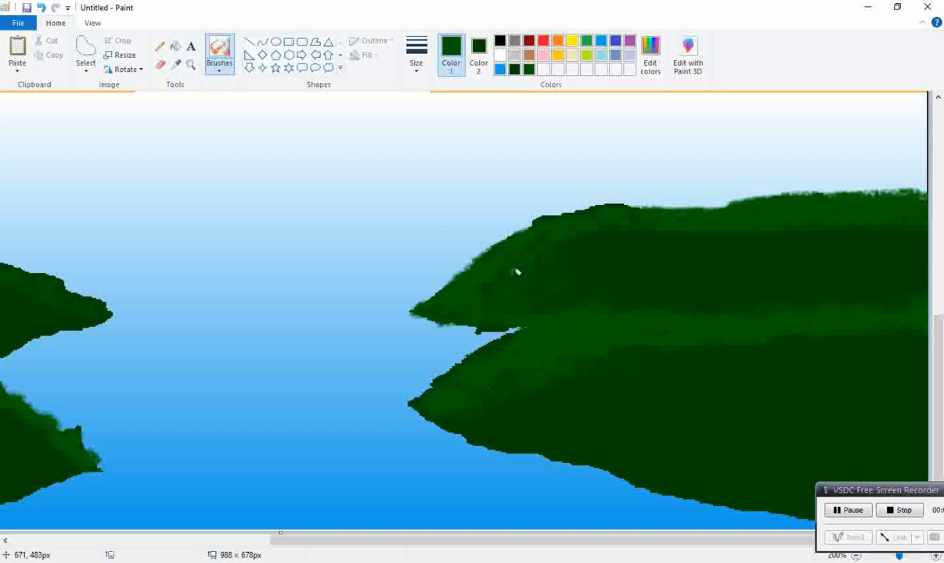
{"action": "left_click_drag", "start_coordinate": [637, 223], "coordinate": [765, 205]}
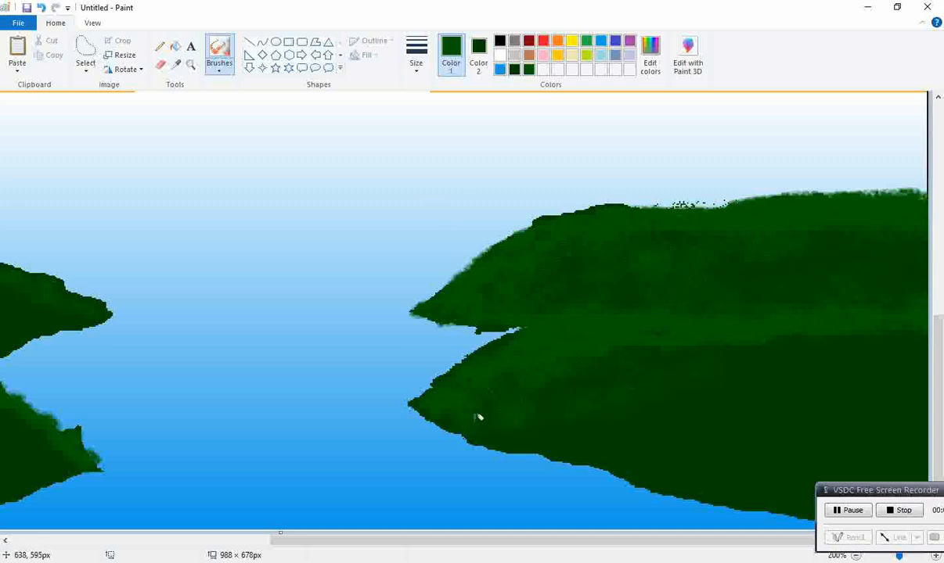
{"action": "left_click_drag", "start_coordinate": [926, 494], "coordinate": [943, 547]}
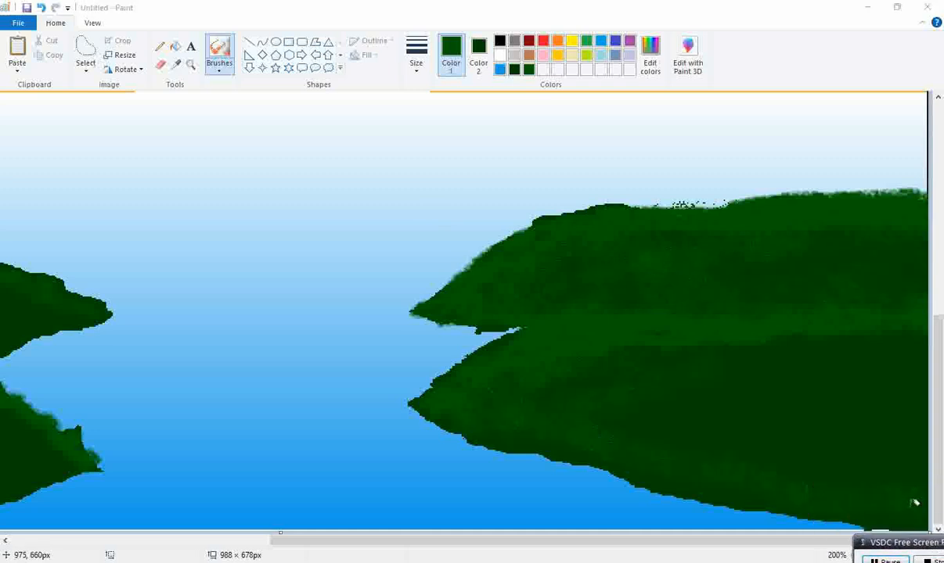
{"action": "mouse_move", "coordinate": [702, 484]}
{"action": "left_mouse_down"}
{"action": "mouse_move", "coordinate": [611, 452]}
{"action": "mouse_move", "coordinate": [541, 446]}
{"action": "mouse_move", "coordinate": [495, 421]}
{"action": "left_mouse_up"}
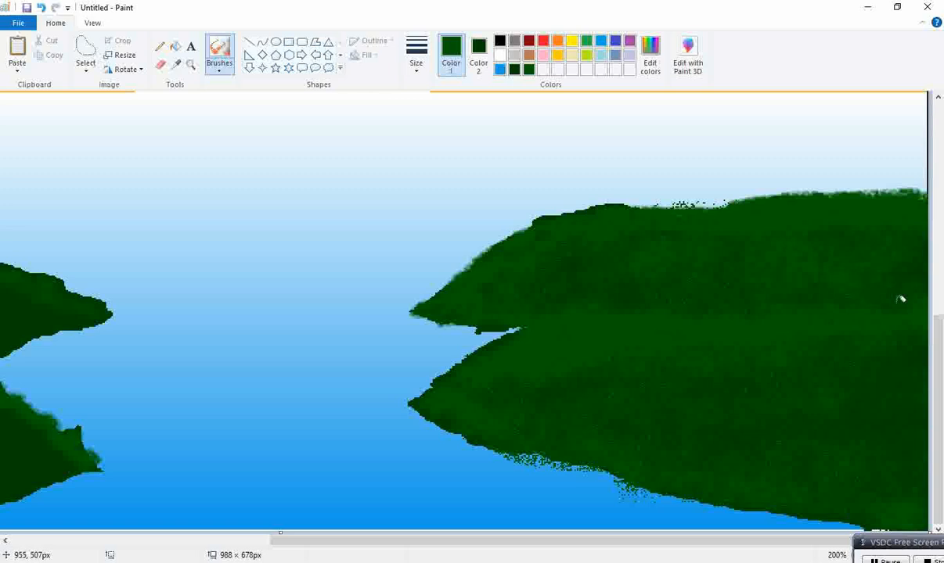
Change the airbrush size and spray dark speckles across the lower left land mass
{"action": "left_click_drag", "start_coordinate": [468, 539], "coordinate": [21, 540]}
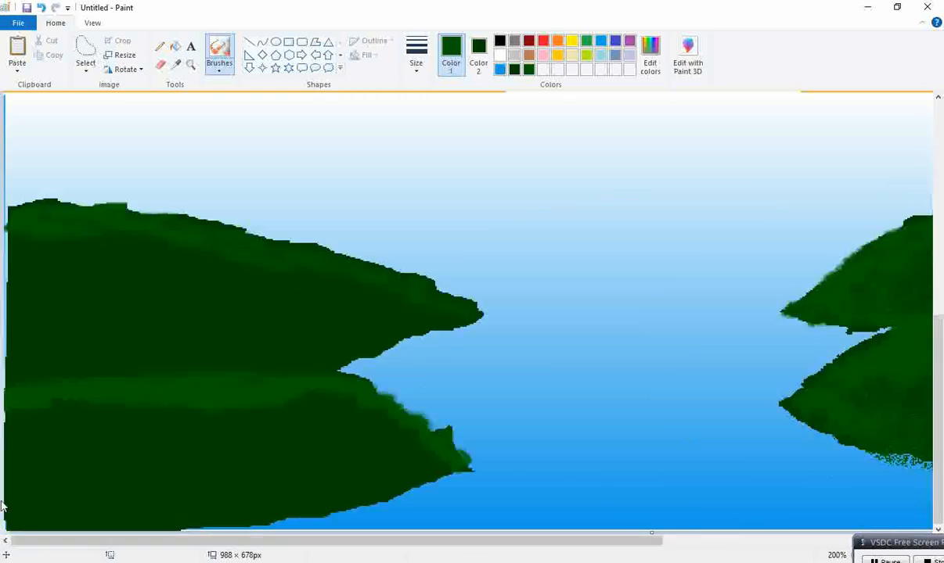
{"action": "left_click", "coordinate": [417, 63]}
{"action": "left_click", "coordinate": [430, 144]}
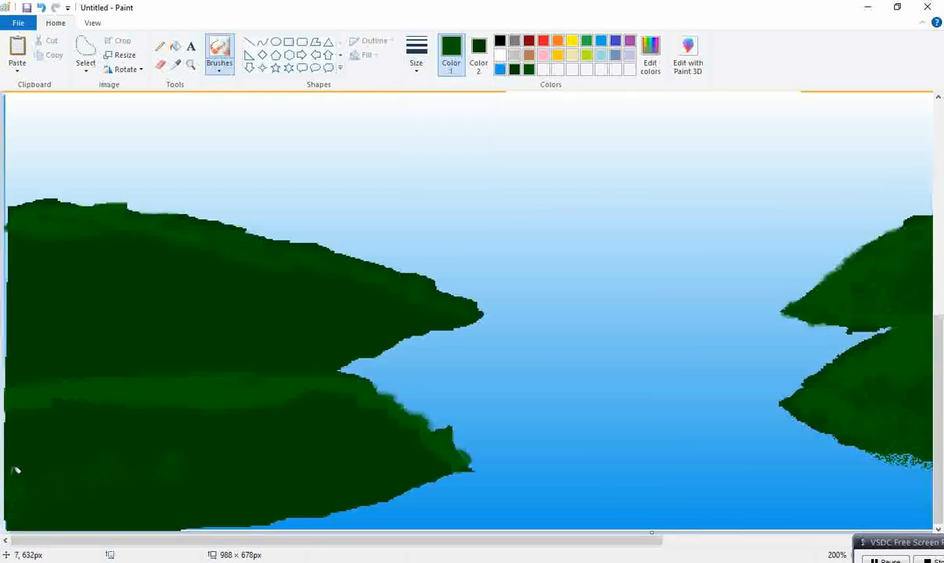
{"action": "mouse_move", "coordinate": [95, 518]}
{"action": "left_mouse_down"}
{"action": "mouse_move", "coordinate": [265, 504]}
{"action": "mouse_move", "coordinate": [229, 503]}
{"action": "left_mouse_up"}
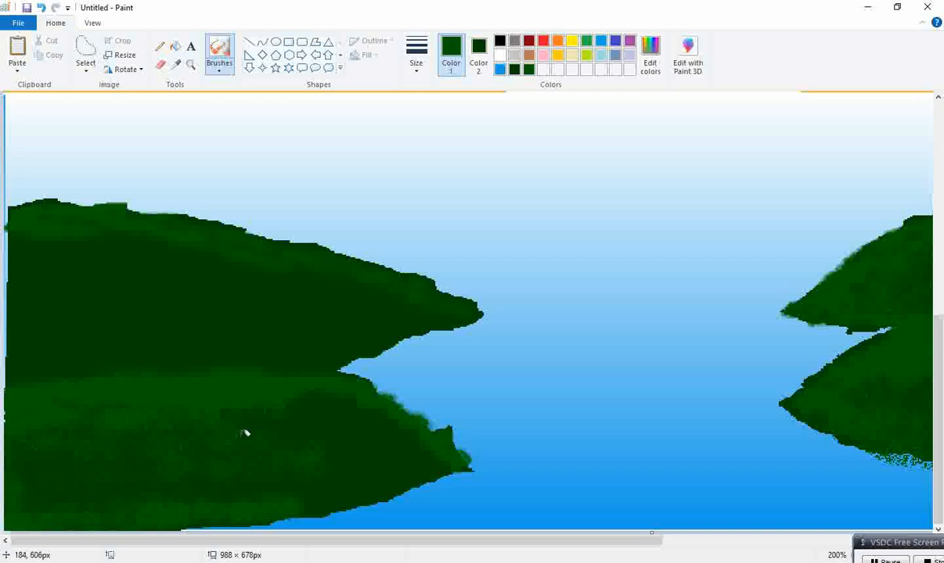
{"action": "mouse_move", "coordinate": [384, 401]}
{"action": "left_mouse_down"}
{"action": "mouse_move", "coordinate": [403, 422]}
{"action": "mouse_move", "coordinate": [386, 407]}
{"action": "mouse_move", "coordinate": [472, 444]}
{"action": "mouse_move", "coordinate": [440, 458]}
{"action": "mouse_move", "coordinate": [396, 457]}
{"action": "mouse_move", "coordinate": [344, 487]}
{"action": "mouse_move", "coordinate": [289, 486]}
{"action": "mouse_move", "coordinate": [367, 436]}
{"action": "mouse_move", "coordinate": [379, 413]}
{"action": "mouse_move", "coordinate": [343, 408]}
{"action": "mouse_move", "coordinate": [429, 454]}
{"action": "mouse_move", "coordinate": [420, 468]}
{"action": "mouse_move", "coordinate": [312, 492]}
{"action": "mouse_move", "coordinate": [399, 476]}
{"action": "mouse_move", "coordinate": [339, 456]}
{"action": "left_mouse_up"}
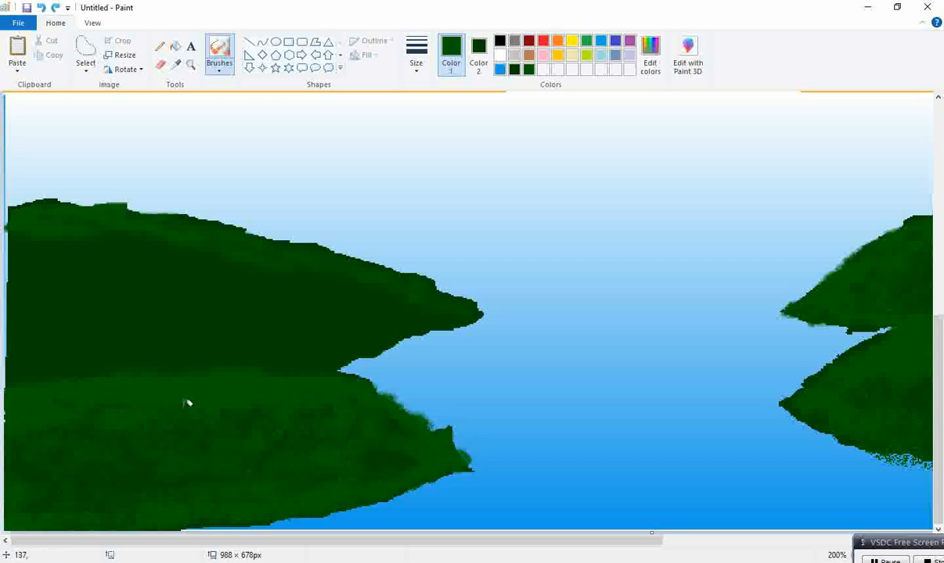
Spray airbrush speckles along the upper left land's top edge and across its slope
{"action": "mouse_move", "coordinate": [26, 347]}
{"action": "left_mouse_down"}
{"action": "mouse_move", "coordinate": [16, 302]}
{"action": "mouse_move", "coordinate": [47, 250]}
{"action": "mouse_move", "coordinate": [116, 243]}
{"action": "mouse_move", "coordinate": [45, 227]}
{"action": "mouse_move", "coordinate": [78, 216]}
{"action": "mouse_move", "coordinate": [22, 202]}
{"action": "mouse_move", "coordinate": [13, 238]}
{"action": "mouse_move", "coordinate": [49, 254]}
{"action": "mouse_move", "coordinate": [76, 250]}
{"action": "mouse_move", "coordinate": [5, 242]}
{"action": "mouse_move", "coordinate": [54, 220]}
{"action": "mouse_move", "coordinate": [47, 205]}
{"action": "mouse_move", "coordinate": [24, 216]}
{"action": "mouse_move", "coordinate": [213, 218]}
{"action": "mouse_move", "coordinate": [338, 252]}
{"action": "mouse_move", "coordinate": [466, 309]}
{"action": "mouse_move", "coordinate": [402, 307]}
{"action": "mouse_move", "coordinate": [436, 310]}
{"action": "mouse_move", "coordinate": [327, 359]}
{"action": "mouse_move", "coordinate": [287, 356]}
{"action": "left_mouse_up"}
{"action": "left_click_drag", "start_coordinate": [349, 330], "coordinate": [375, 298]}
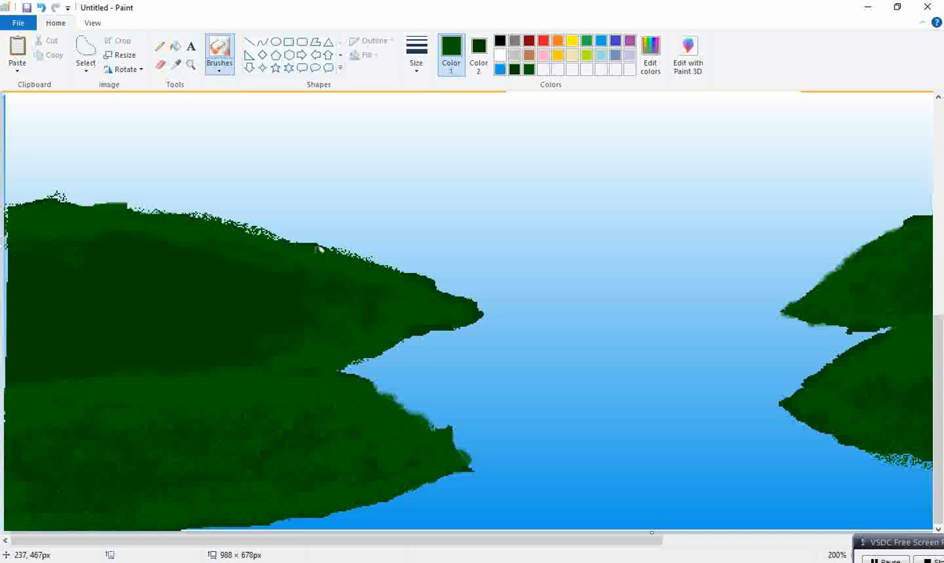
{"action": "mouse_move", "coordinate": [210, 284]}
{"action": "left_mouse_down"}
{"action": "mouse_move", "coordinate": [258, 248]}
{"action": "mouse_move", "coordinate": [225, 228]}
{"action": "left_mouse_up"}
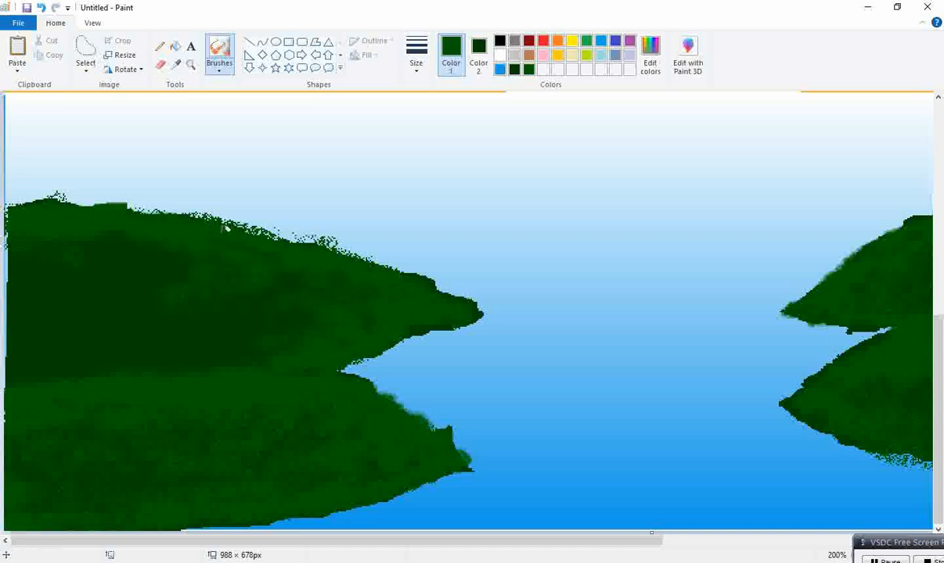
{"action": "mouse_move", "coordinate": [158, 236]}
{"action": "left_mouse_down"}
{"action": "mouse_move", "coordinate": [144, 239]}
{"action": "mouse_move", "coordinate": [227, 261]}
{"action": "mouse_move", "coordinate": [97, 248]}
{"action": "mouse_move", "coordinate": [90, 280]}
{"action": "left_mouse_up"}
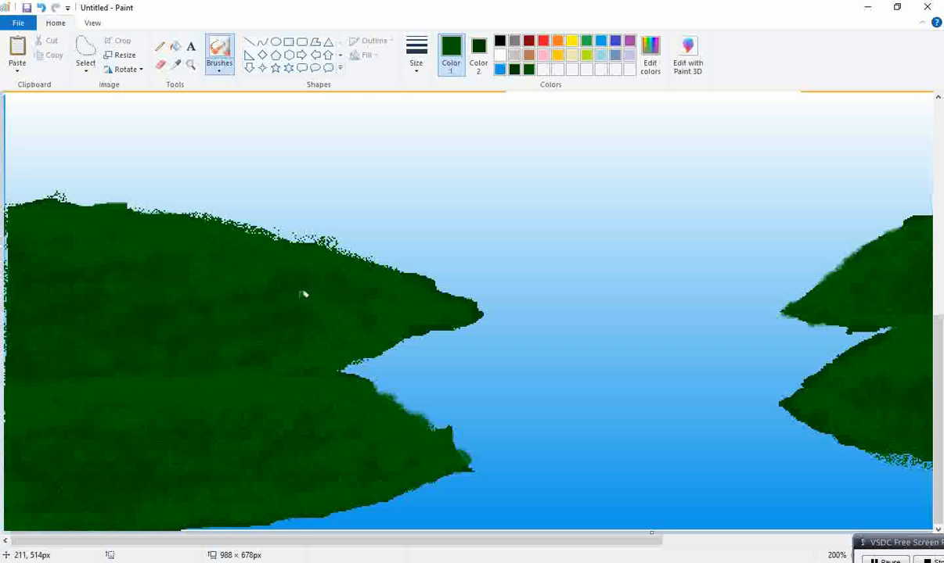
Mix a medium green (red 0, green 149, blue 0) and airbrush it across the upper left land
{"action": "left_click", "coordinate": [650, 56]}
{"action": "left_click_drag", "start_coordinate": [613, 298], "coordinate": [612, 284]}
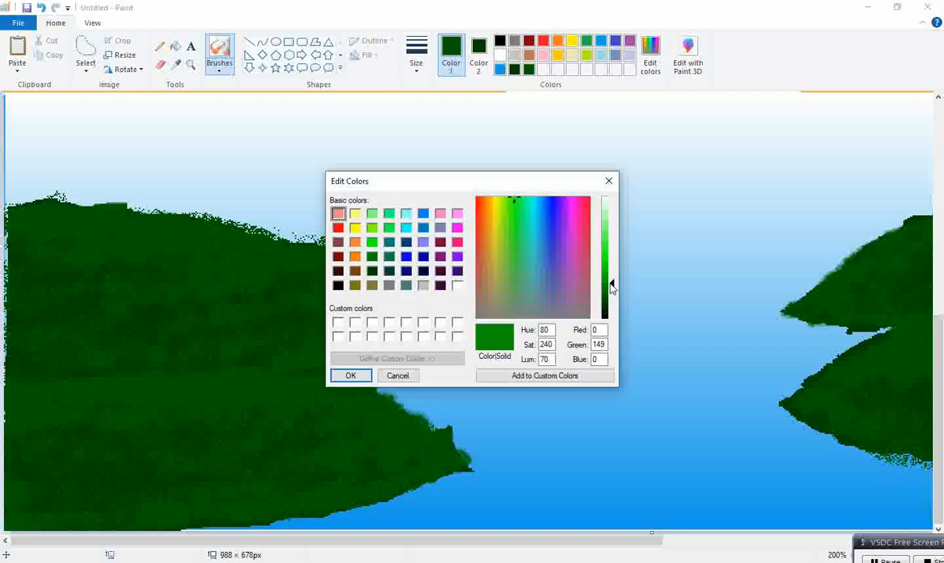
{"action": "left_click", "coordinate": [350, 375]}
{"action": "left_click_drag", "start_coordinate": [173, 291], "coordinate": [2, 309]}
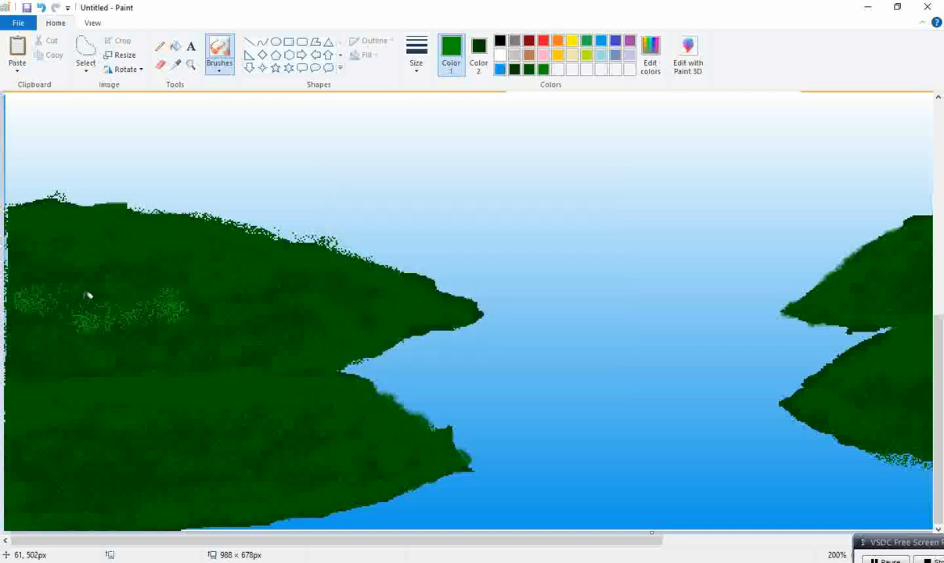
{"action": "mouse_move", "coordinate": [49, 315]}
{"action": "left_mouse_down"}
{"action": "mouse_move", "coordinate": [149, 310]}
{"action": "mouse_move", "coordinate": [121, 278]}
{"action": "mouse_move", "coordinate": [174, 267]}
{"action": "mouse_move", "coordinate": [37, 242]}
{"action": "mouse_move", "coordinate": [130, 244]}
{"action": "mouse_move", "coordinate": [226, 278]}
{"action": "mouse_move", "coordinate": [287, 282]}
{"action": "mouse_move", "coordinate": [54, 218]}
{"action": "mouse_move", "coordinate": [430, 299]}
{"action": "left_mouse_up"}
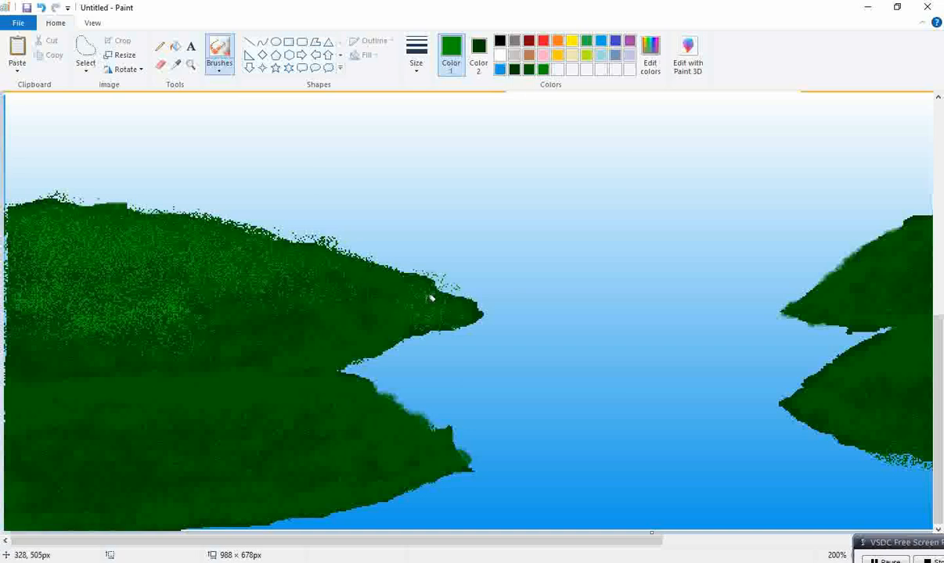
{"action": "key", "text": "ctrl+z"}
{"action": "mouse_move", "coordinate": [324, 282]}
{"action": "left_mouse_down"}
{"action": "mouse_move", "coordinate": [444, 299]}
{"action": "mouse_move", "coordinate": [231, 324]}
{"action": "mouse_move", "coordinate": [35, 384]}
{"action": "mouse_move", "coordinate": [116, 397]}
{"action": "mouse_move", "coordinate": [6, 414]}
{"action": "mouse_move", "coordinate": [188, 386]}
{"action": "mouse_move", "coordinate": [369, 415]}
{"action": "mouse_move", "coordinate": [432, 444]}
{"action": "mouse_move", "coordinate": [67, 463]}
{"action": "mouse_move", "coordinate": [148, 443]}
{"action": "left_mouse_up"}
Airbrush the medium green across the right land masses and over the left land again
{"action": "left_click_drag", "start_coordinate": [261, 540], "coordinate": [532, 540]}
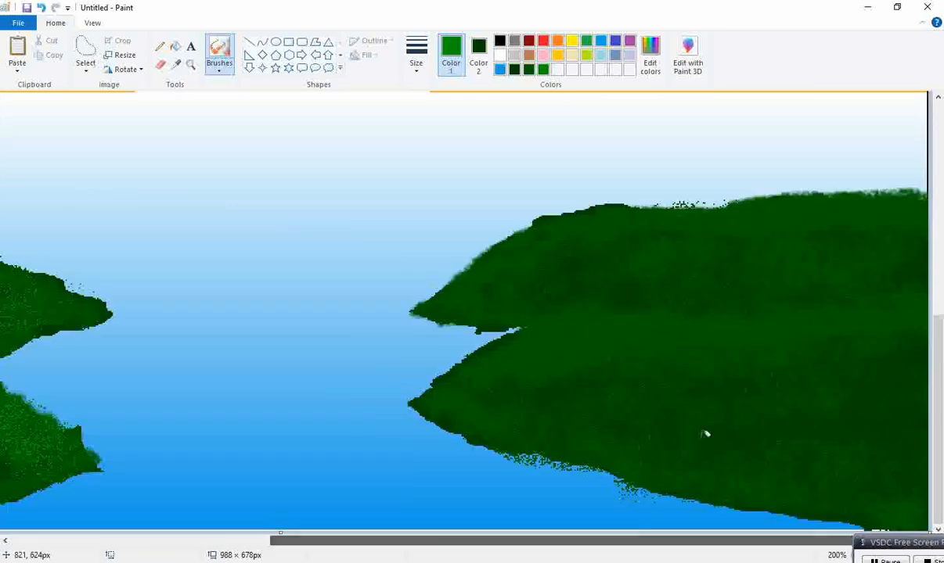
{"action": "mouse_move", "coordinate": [510, 284]}
{"action": "left_mouse_down"}
{"action": "mouse_move", "coordinate": [645, 245]}
{"action": "mouse_move", "coordinate": [510, 252]}
{"action": "mouse_move", "coordinate": [927, 212]}
{"action": "mouse_move", "coordinate": [873, 222]}
{"action": "mouse_move", "coordinate": [859, 267]}
{"action": "mouse_move", "coordinate": [667, 293]}
{"action": "mouse_move", "coordinate": [468, 392]}
{"action": "mouse_move", "coordinate": [755, 323]}
{"action": "mouse_move", "coordinate": [866, 317]}
{"action": "mouse_move", "coordinate": [806, 338]}
{"action": "mouse_move", "coordinate": [685, 358]}
{"action": "mouse_move", "coordinate": [564, 354]}
{"action": "mouse_move", "coordinate": [733, 320]}
{"action": "mouse_move", "coordinate": [739, 361]}
{"action": "mouse_move", "coordinate": [615, 397]}
{"action": "mouse_move", "coordinate": [571, 391]}
{"action": "mouse_move", "coordinate": [676, 404]}
{"action": "left_mouse_up"}
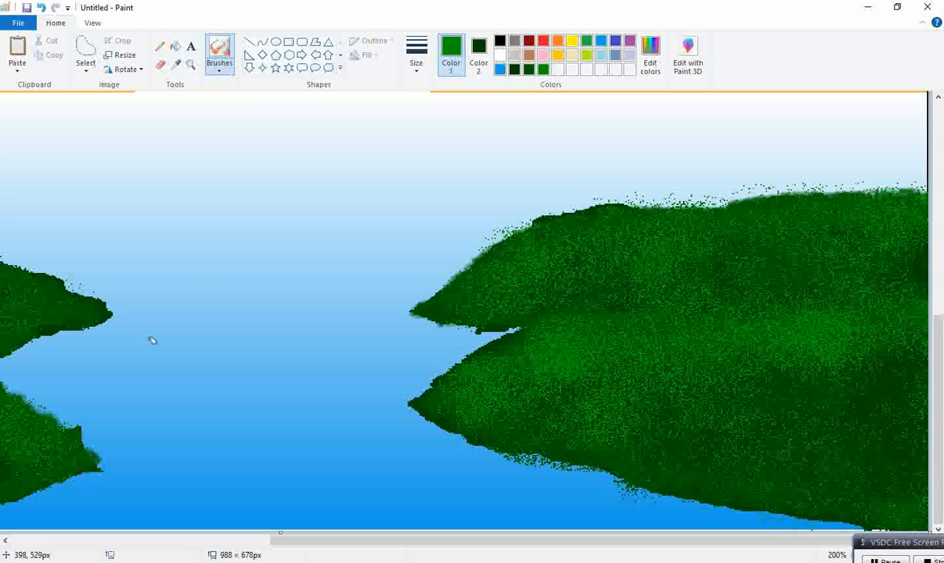
{"action": "left_click", "coordinate": [108, 541]}
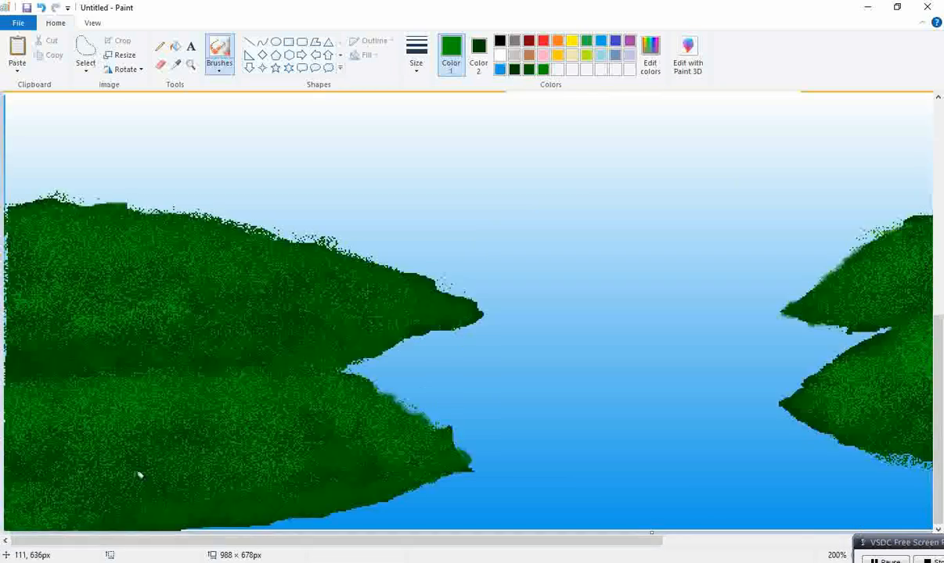
{"action": "mouse_move", "coordinate": [27, 343]}
{"action": "left_mouse_down"}
{"action": "mouse_move", "coordinate": [129, 337]}
{"action": "mouse_move", "coordinate": [210, 301]}
{"action": "mouse_move", "coordinate": [295, 288]}
{"action": "left_mouse_up"}
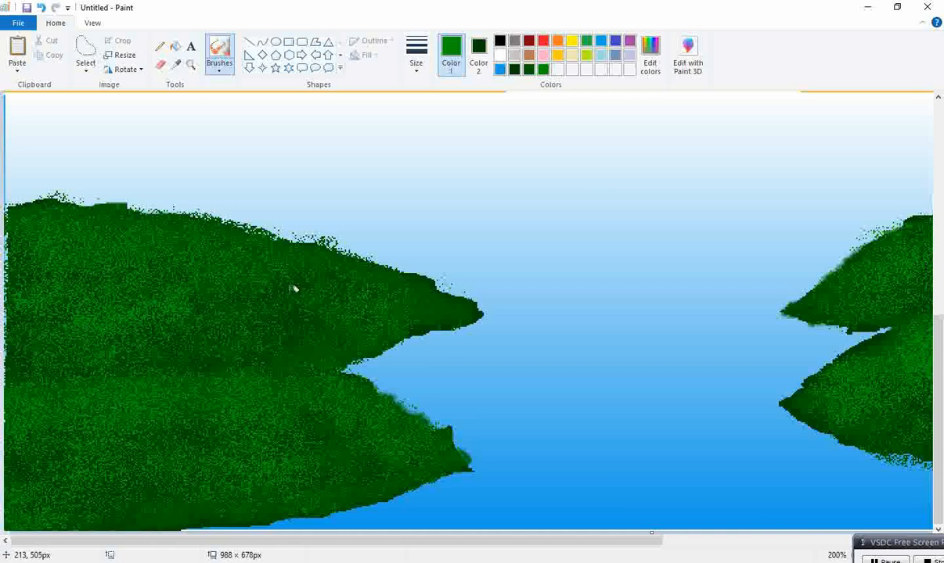
Mix a brighter green (red 0, green 213, blue 0) and airbrush highlights across the left land masses
{"action": "left_click", "coordinate": [650, 73]}
{"action": "left_click", "coordinate": [576, 253]}
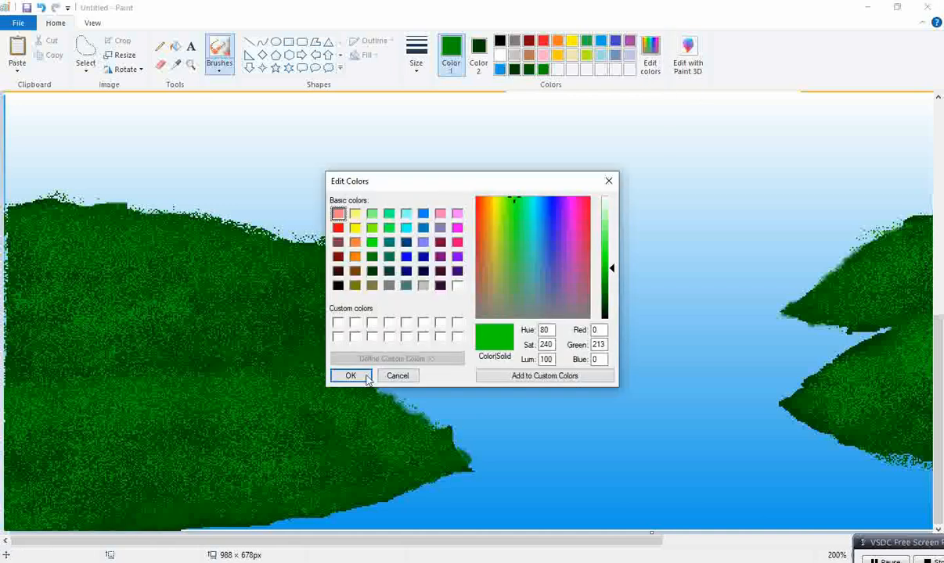
{"action": "left_click", "coordinate": [345, 357]}
{"action": "left_click_drag", "start_coordinate": [99, 213], "coordinate": [62, 208]}
{"action": "mouse_move", "coordinate": [198, 242]}
{"action": "left_mouse_down"}
{"action": "mouse_move", "coordinate": [419, 283]}
{"action": "mouse_move", "coordinate": [24, 258]}
{"action": "mouse_move", "coordinate": [4, 242]}
{"action": "mouse_move", "coordinate": [129, 308]}
{"action": "mouse_move", "coordinate": [95, 244]}
{"action": "mouse_move", "coordinate": [25, 262]}
{"action": "mouse_move", "coordinate": [178, 231]}
{"action": "mouse_move", "coordinate": [207, 237]}
{"action": "mouse_move", "coordinate": [313, 325]}
{"action": "mouse_move", "coordinate": [244, 327]}
{"action": "mouse_move", "coordinate": [47, 393]}
{"action": "mouse_move", "coordinate": [54, 380]}
{"action": "mouse_move", "coordinate": [265, 366]}
{"action": "mouse_move", "coordinate": [386, 419]}
{"action": "mouse_move", "coordinate": [349, 452]}
{"action": "mouse_move", "coordinate": [311, 432]}
{"action": "mouse_move", "coordinate": [79, 428]}
{"action": "mouse_move", "coordinate": [40, 493]}
{"action": "mouse_move", "coordinate": [387, 465]}
{"action": "left_mouse_up"}
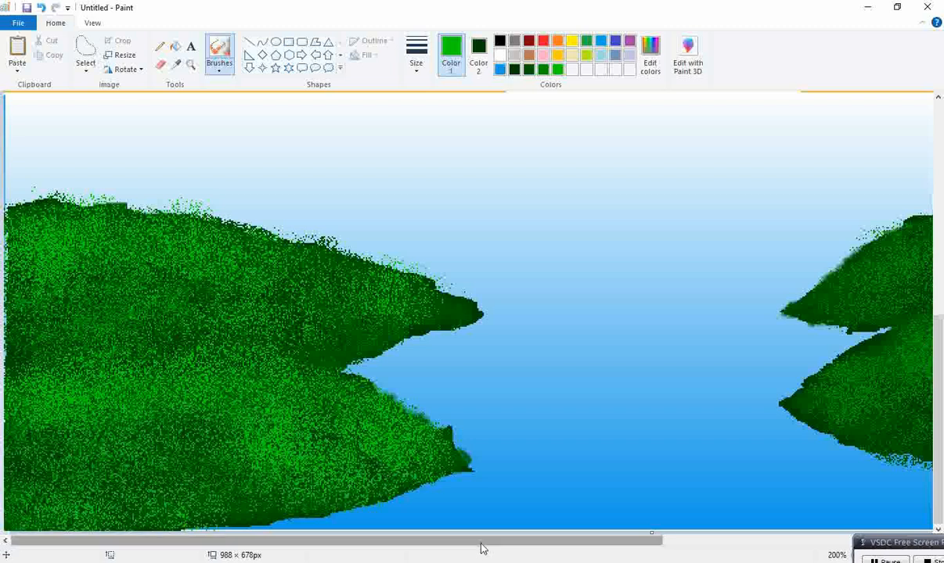
Airbrush the brighter green highlights across both right land masses
{"action": "left_click_drag", "start_coordinate": [482, 540], "coordinate": [756, 540]}
{"action": "mouse_move", "coordinate": [644, 338]}
{"action": "left_mouse_down"}
{"action": "mouse_move", "coordinate": [726, 327]}
{"action": "mouse_move", "coordinate": [676, 335]}
{"action": "mouse_move", "coordinate": [631, 324]}
{"action": "mouse_move", "coordinate": [770, 345]}
{"action": "mouse_move", "coordinate": [863, 336]}
{"action": "mouse_move", "coordinate": [475, 392]}
{"action": "mouse_move", "coordinate": [562, 407]}
{"action": "mouse_move", "coordinate": [445, 405]}
{"action": "mouse_move", "coordinate": [763, 397]}
{"action": "mouse_move", "coordinate": [808, 468]}
{"action": "left_mouse_up"}
{"action": "mouse_move", "coordinate": [836, 371]}
{"action": "left_mouse_down"}
{"action": "mouse_move", "coordinate": [706, 274]}
{"action": "mouse_move", "coordinate": [758, 226]}
{"action": "mouse_move", "coordinate": [589, 239]}
{"action": "mouse_move", "coordinate": [770, 209]}
{"action": "mouse_move", "coordinate": [915, 208]}
{"action": "mouse_move", "coordinate": [516, 257]}
{"action": "mouse_move", "coordinate": [471, 285]}
{"action": "mouse_move", "coordinate": [625, 274]}
{"action": "mouse_move", "coordinate": [833, 284]}
{"action": "mouse_move", "coordinate": [818, 307]}
{"action": "mouse_move", "coordinate": [726, 270]}
{"action": "left_mouse_up"}
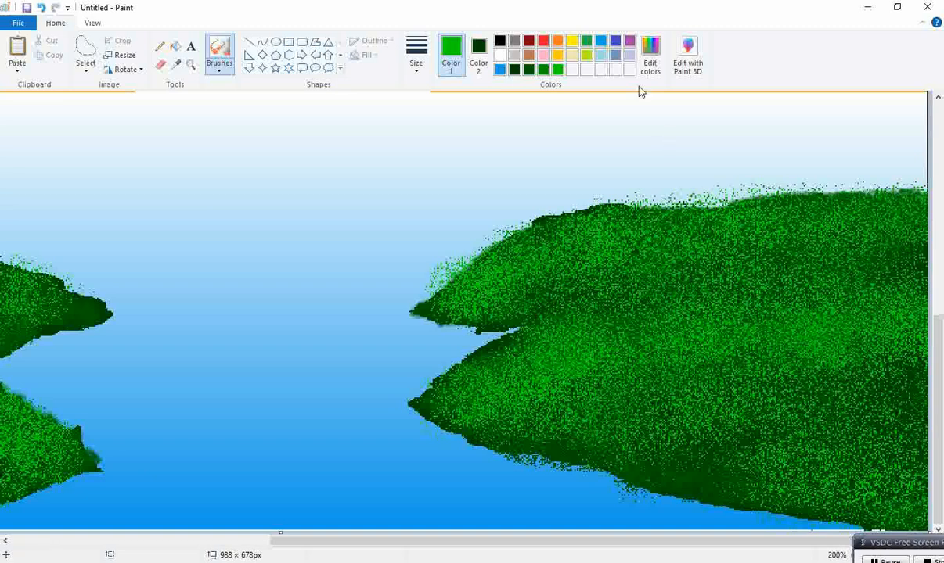
Mix a vivid green (red 6, green 255, blue 6) and airbrush highlights on the right land and the left land's edge
{"action": "left_click", "coordinate": [649, 61]}
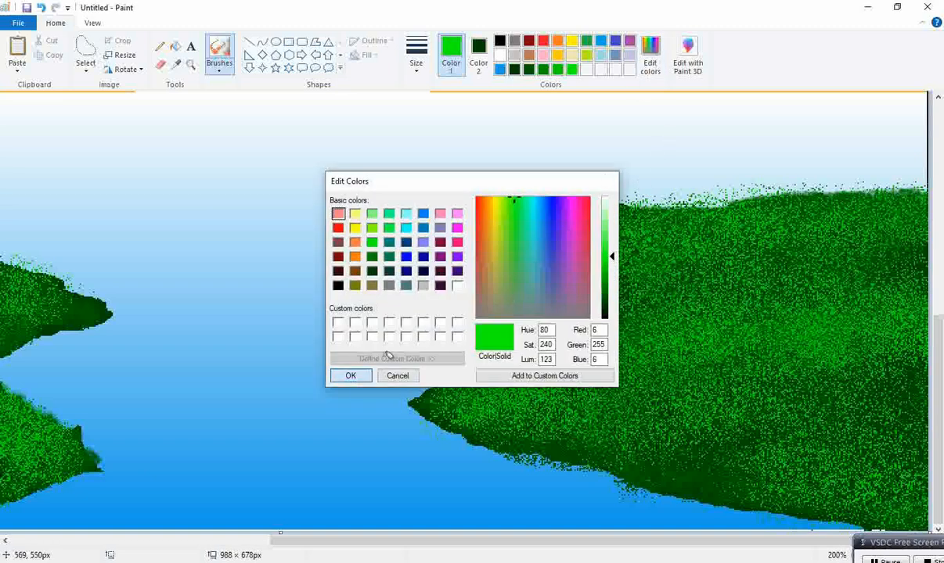
{"action": "left_click", "coordinate": [351, 376]}
{"action": "mouse_move", "coordinate": [614, 231]}
{"action": "left_mouse_down"}
{"action": "mouse_move", "coordinate": [872, 200]}
{"action": "mouse_move", "coordinate": [582, 240]}
{"action": "mouse_move", "coordinate": [610, 318]}
{"action": "mouse_move", "coordinate": [539, 357]}
{"action": "mouse_move", "coordinate": [660, 320]}
{"action": "mouse_move", "coordinate": [875, 309]}
{"action": "mouse_move", "coordinate": [696, 304]}
{"action": "mouse_move", "coordinate": [569, 336]}
{"action": "mouse_move", "coordinate": [486, 382]}
{"action": "mouse_move", "coordinate": [650, 353]}
{"action": "mouse_move", "coordinate": [882, 334]}
{"action": "mouse_move", "coordinate": [743, 341]}
{"action": "mouse_move", "coordinate": [841, 355]}
{"action": "left_mouse_up"}
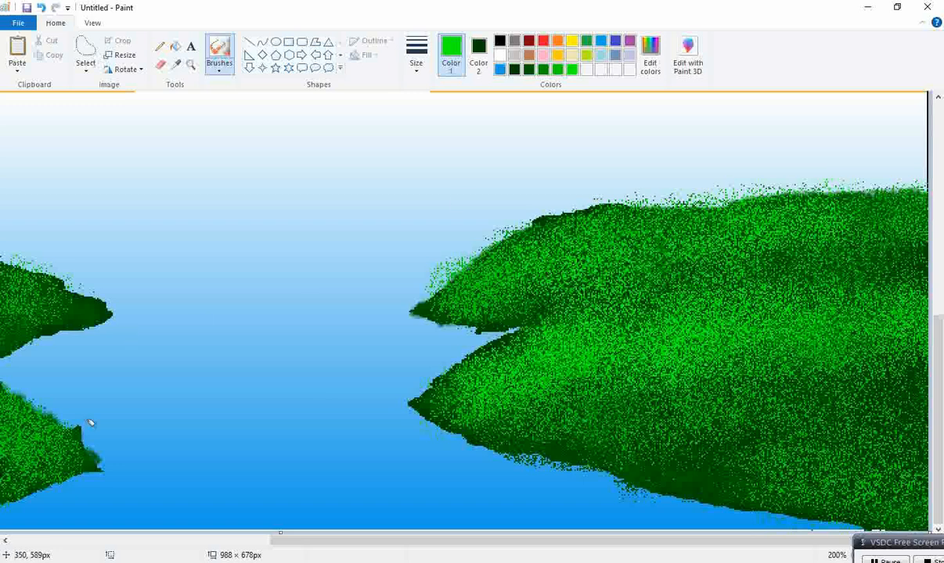
{"action": "left_click_drag", "start_coordinate": [313, 540], "coordinate": [39, 540]}
{"action": "mouse_move", "coordinate": [30, 228]}
{"action": "left_mouse_down"}
{"action": "mouse_move", "coordinate": [238, 257]}
{"action": "mouse_move", "coordinate": [421, 301]}
{"action": "mouse_move", "coordinate": [76, 263]}
{"action": "mouse_move", "coordinate": [108, 347]}
{"action": "mouse_move", "coordinate": [32, 400]}
{"action": "mouse_move", "coordinate": [24, 391]}
{"action": "mouse_move", "coordinate": [172, 383]}
{"action": "mouse_move", "coordinate": [365, 392]}
{"action": "mouse_move", "coordinate": [247, 411]}
{"action": "mouse_move", "coordinate": [298, 435]}
{"action": "mouse_move", "coordinate": [216, 403]}
{"action": "mouse_move", "coordinate": [19, 417]}
{"action": "left_mouse_up"}
Switch to the dark green and airbrush shading along the left lands' seam and across the right land's slope
{"action": "left_click", "coordinate": [528, 70]}
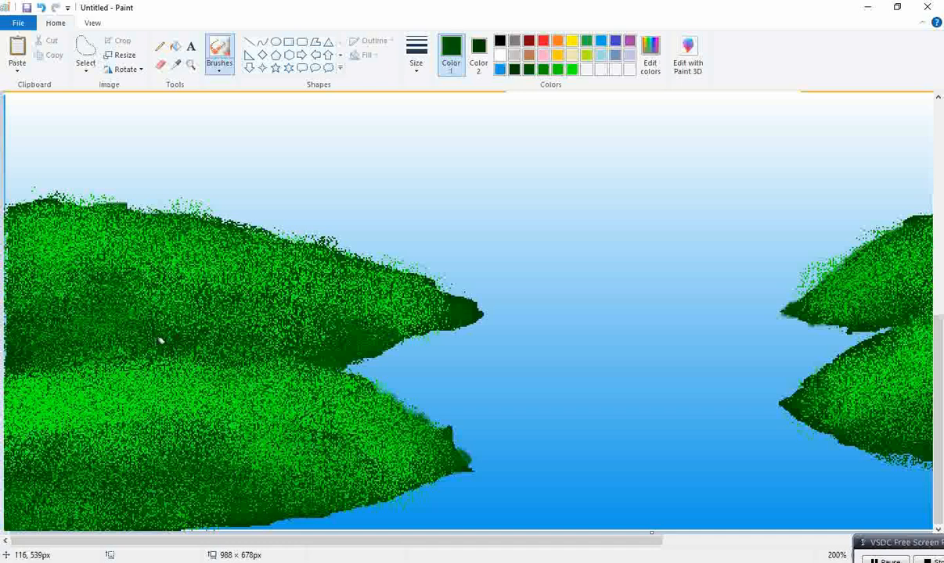
{"action": "mouse_move", "coordinate": [46, 300]}
{"action": "left_mouse_down"}
{"action": "mouse_move", "coordinate": [210, 312]}
{"action": "mouse_move", "coordinate": [131, 268]}
{"action": "mouse_move", "coordinate": [370, 294]}
{"action": "left_mouse_up"}
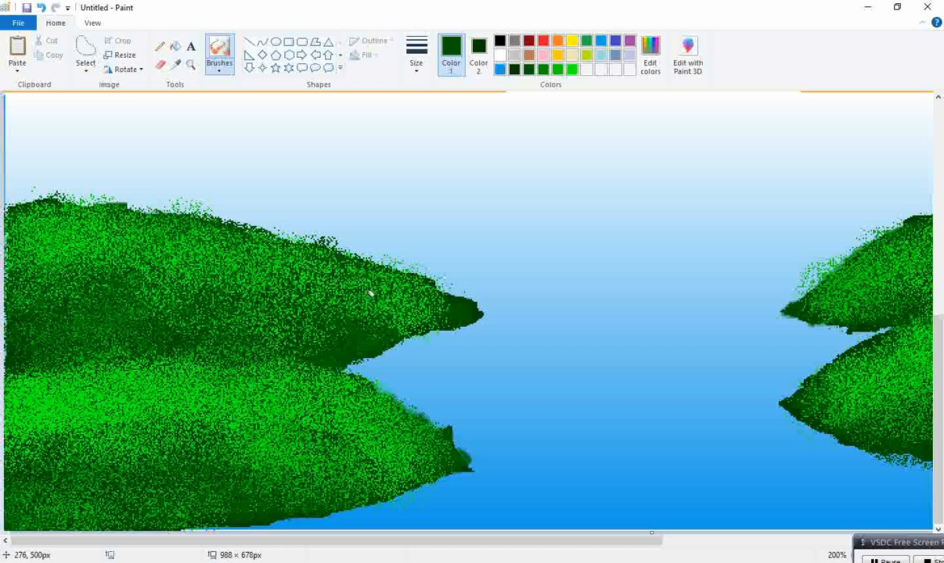
{"action": "mouse_move", "coordinate": [15, 468]}
{"action": "left_mouse_down"}
{"action": "mouse_move", "coordinate": [42, 455]}
{"action": "mouse_move", "coordinate": [55, 407]}
{"action": "mouse_move", "coordinate": [331, 440]}
{"action": "mouse_move", "coordinate": [44, 497]}
{"action": "mouse_move", "coordinate": [117, 371]}
{"action": "mouse_move", "coordinate": [14, 353]}
{"action": "left_mouse_up"}
{"action": "left_click", "coordinate": [822, 540]}
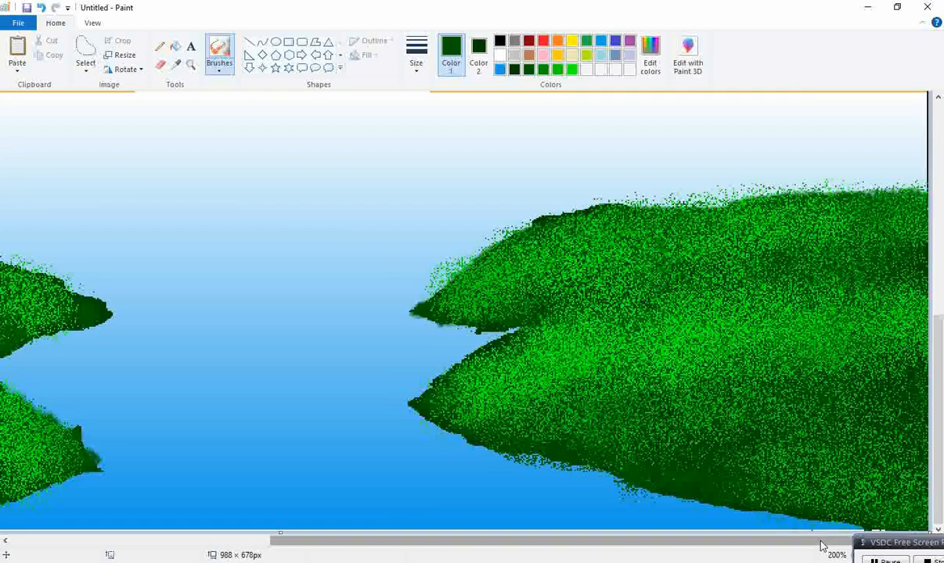
{"action": "mouse_move", "coordinate": [744, 435]}
{"action": "left_mouse_down"}
{"action": "mouse_move", "coordinate": [633, 393]}
{"action": "mouse_move", "coordinate": [456, 406]}
{"action": "mouse_move", "coordinate": [760, 319]}
{"action": "mouse_move", "coordinate": [825, 287]}
{"action": "mouse_move", "coordinate": [884, 307]}
{"action": "mouse_move", "coordinate": [679, 251]}
{"action": "mouse_move", "coordinate": [573, 264]}
{"action": "left_mouse_up"}
Paste a tree silhouette at the right edge of the picture above the right land
{"action": "scroll", "coordinate": [763, 318], "scroll_direction": "up", "scroll_amount": 5}
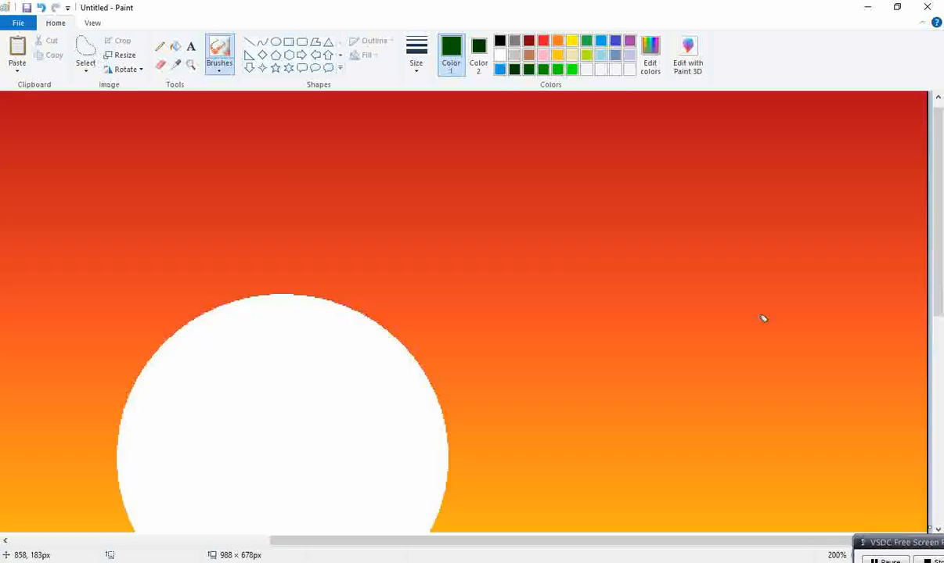
{"action": "scroll", "coordinate": [764, 322], "scroll_direction": "down", "scroll_amount": 3}
{"action": "scroll", "coordinate": [771, 326], "scroll_direction": "down", "scroll_amount": 4}
{"action": "scroll", "coordinate": [775, 316], "scroll_direction": "up", "scroll_amount": 4}
{"action": "scroll", "coordinate": [771, 326], "scroll_direction": "down", "scroll_amount": 2}
{"action": "scroll", "coordinate": [773, 317], "scroll_direction": "up", "scroll_amount": 1}
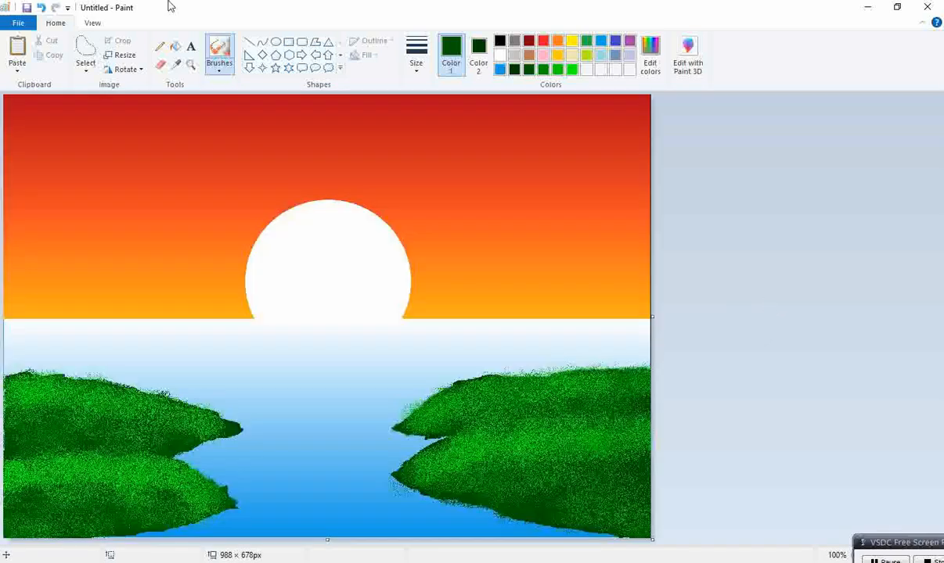
{"action": "left_click", "coordinate": [87, 71]}
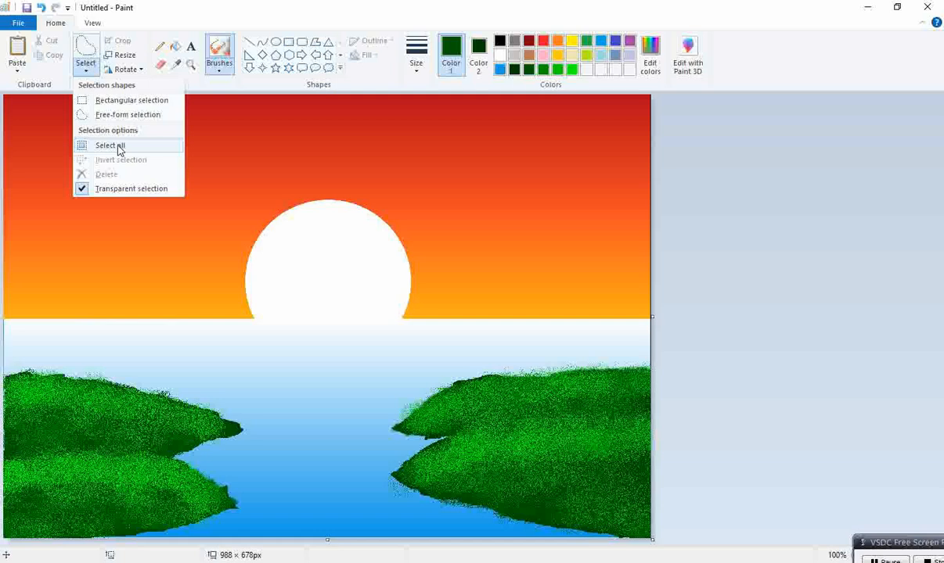
{"action": "left_click", "coordinate": [130, 115]}
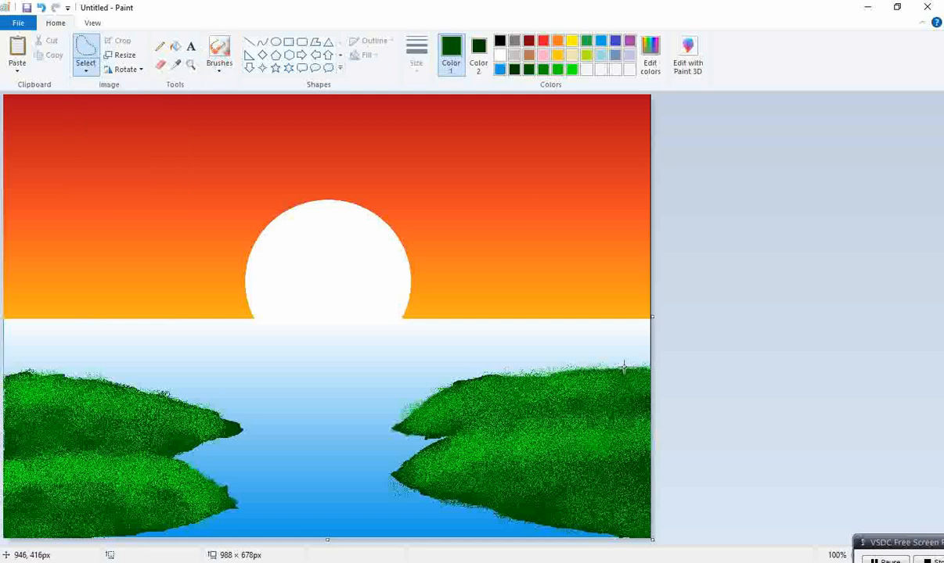
{"action": "mouse_move", "coordinate": [650, 366]}
{"action": "left_mouse_down"}
{"action": "mouse_move", "coordinate": [584, 358]}
{"action": "mouse_move", "coordinate": [596, 365]}
{"action": "mouse_move", "coordinate": [656, 350]}
{"action": "mouse_move", "coordinate": [619, 350]}
{"action": "mouse_move", "coordinate": [640, 323]}
{"action": "mouse_move", "coordinate": [599, 334]}
{"action": "mouse_move", "coordinate": [589, 348]}
{"action": "mouse_move", "coordinate": [624, 328]}
{"action": "mouse_move", "coordinate": [619, 320]}
{"action": "mouse_move", "coordinate": [637, 317]}
{"action": "mouse_move", "coordinate": [626, 310]}
{"action": "mouse_move", "coordinate": [642, 308]}
{"action": "mouse_move", "coordinate": [623, 307]}
{"action": "mouse_move", "coordinate": [641, 301]}
{"action": "mouse_move", "coordinate": [618, 294]}
{"action": "mouse_move", "coordinate": [635, 321]}
{"action": "mouse_move", "coordinate": [633, 281]}
{"action": "left_mouse_up"}
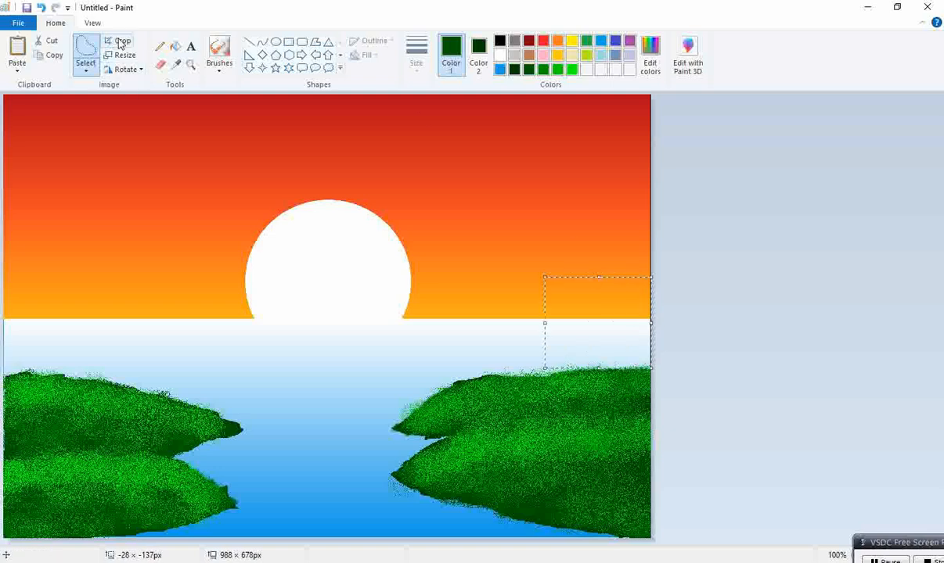
{"action": "left_click", "coordinate": [57, 45]}
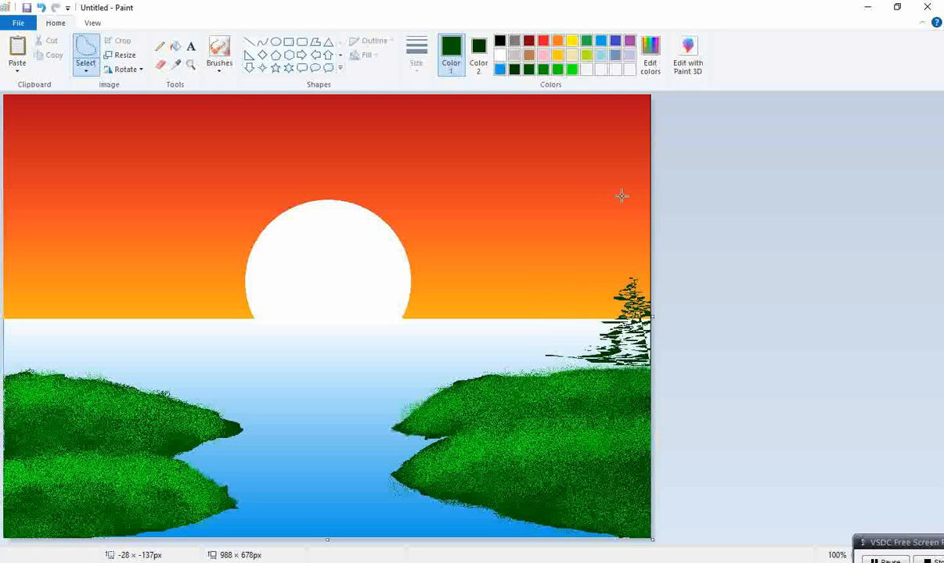
Drag the pasted tree image rightward past the canvas edge, widening the canvas
{"action": "left_click", "coordinate": [478, 56]}
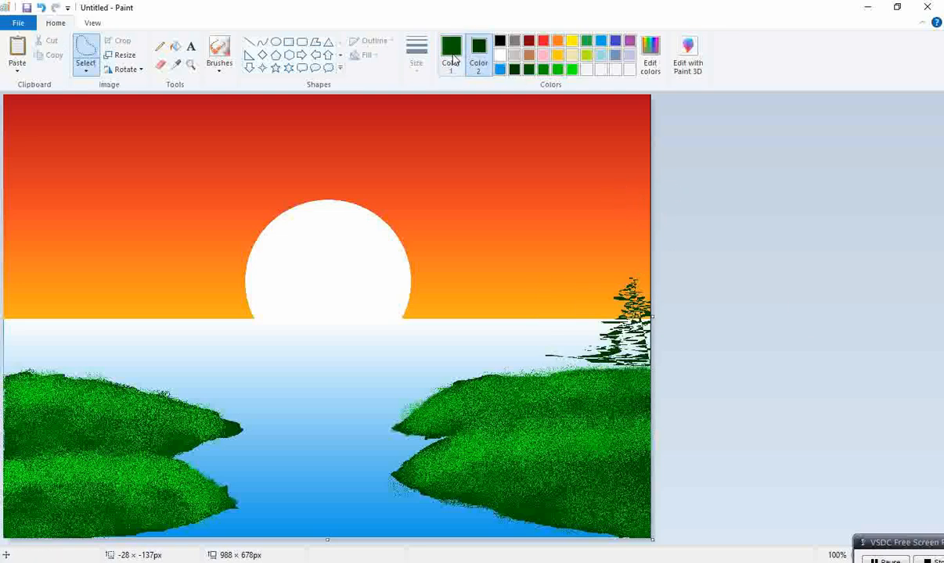
{"action": "mouse_move", "coordinate": [606, 372]}
{"action": "left_mouse_down"}
{"action": "mouse_move", "coordinate": [640, 358]}
{"action": "mouse_move", "coordinate": [603, 349]}
{"action": "mouse_move", "coordinate": [652, 337]}
{"action": "mouse_move", "coordinate": [621, 333]}
{"action": "mouse_move", "coordinate": [643, 346]}
{"action": "mouse_move", "coordinate": [647, 333]}
{"action": "mouse_move", "coordinate": [588, 305]}
{"action": "mouse_move", "coordinate": [601, 291]}
{"action": "mouse_move", "coordinate": [597, 278]}
{"action": "mouse_move", "coordinate": [610, 296]}
{"action": "mouse_move", "coordinate": [858, 354]}
{"action": "left_mouse_up"}
{"action": "left_click", "coordinate": [52, 43]}
{"action": "left_click", "coordinate": [51, 40]}
Fill the added canvas strip with black
{"action": "left_click", "coordinate": [500, 40]}
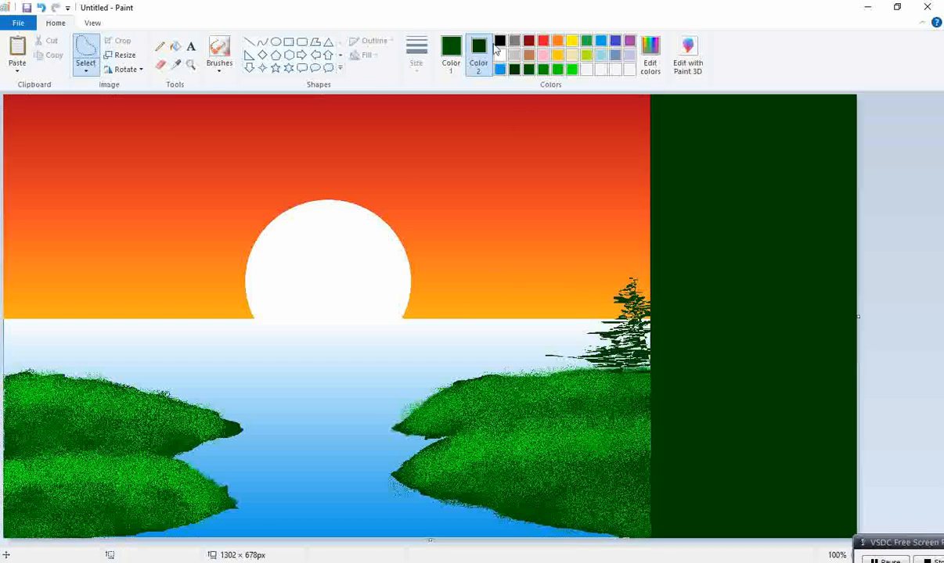
{"action": "left_click", "coordinate": [175, 46]}
{"action": "left_click", "coordinate": [786, 259]}
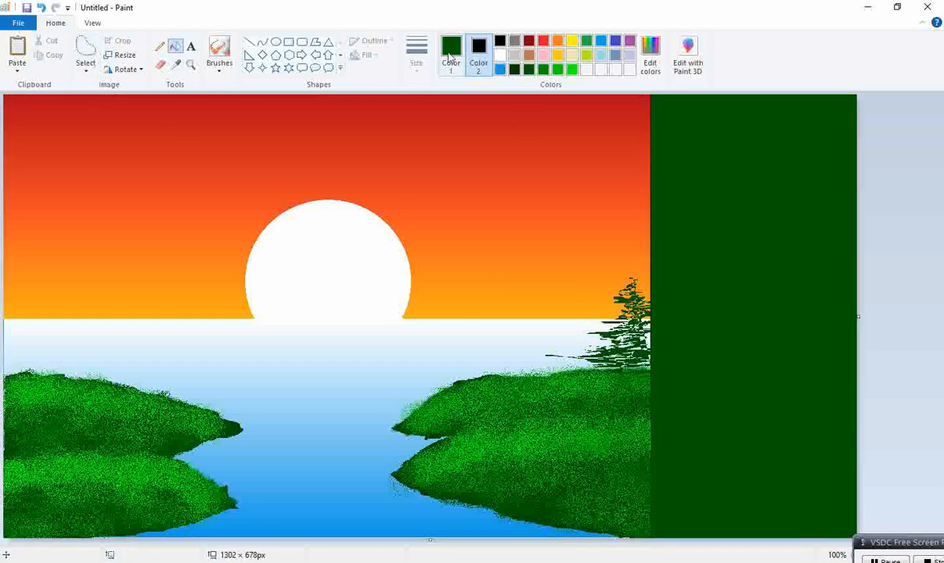
{"action": "left_click", "coordinate": [452, 50]}
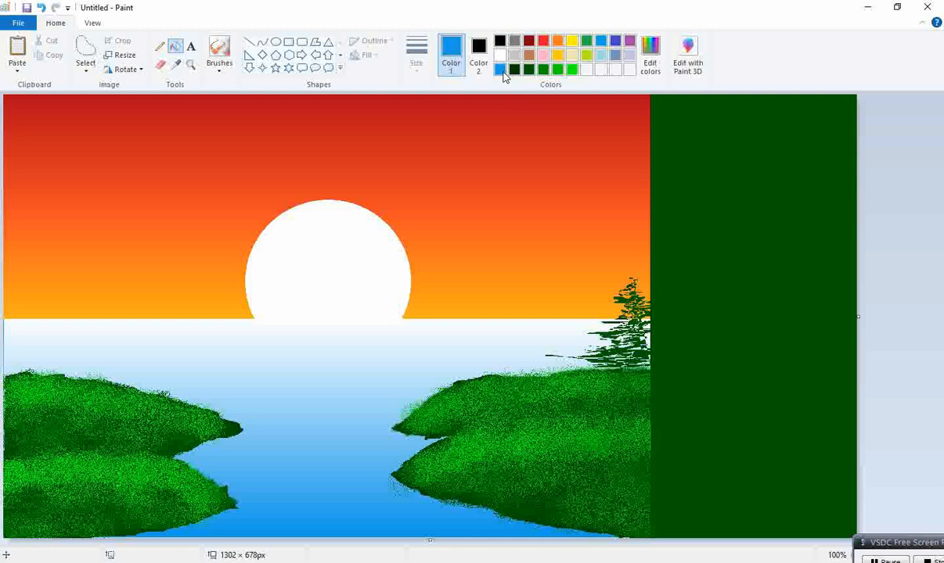
{"action": "left_click", "coordinate": [500, 39]}
{"action": "left_click", "coordinate": [835, 245]}
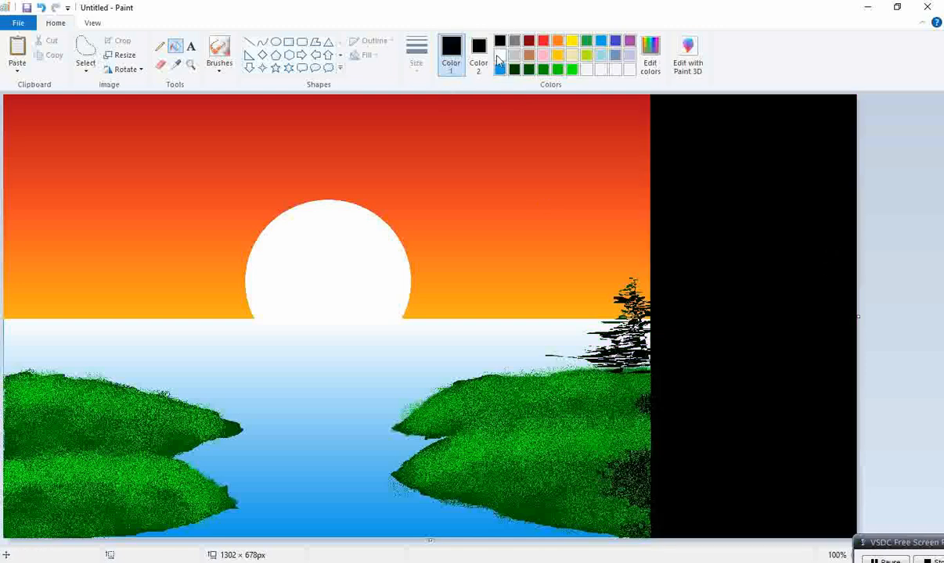
Fill the added canvas strip with white
{"action": "left_click", "coordinate": [514, 69]}
{"action": "left_click", "coordinate": [86, 48]}
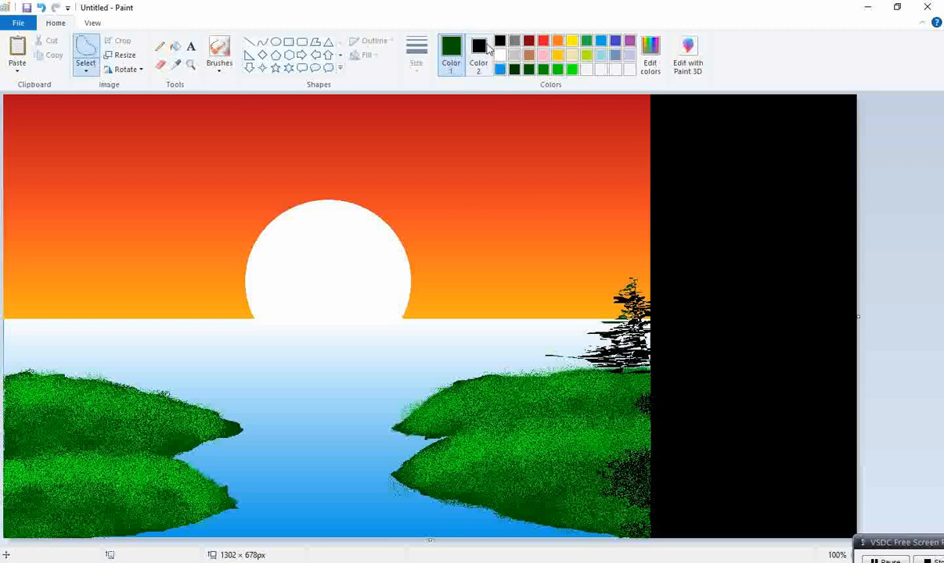
{"action": "left_click", "coordinate": [500, 55]}
{"action": "left_click", "coordinate": [176, 46]}
{"action": "left_click", "coordinate": [744, 193]}
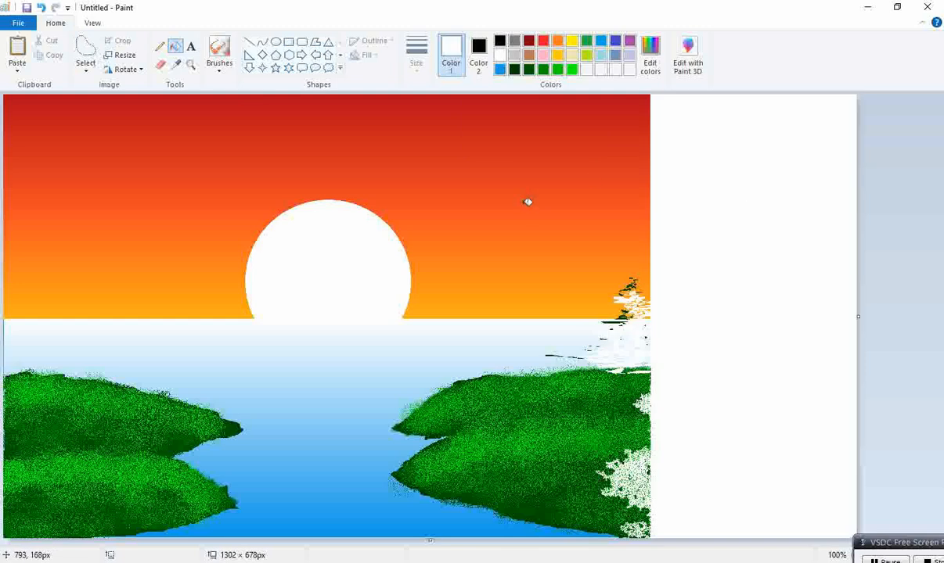
Undo both strip fills and shrink the canvas back to the picture's original width
{"action": "left_click", "coordinate": [41, 7]}
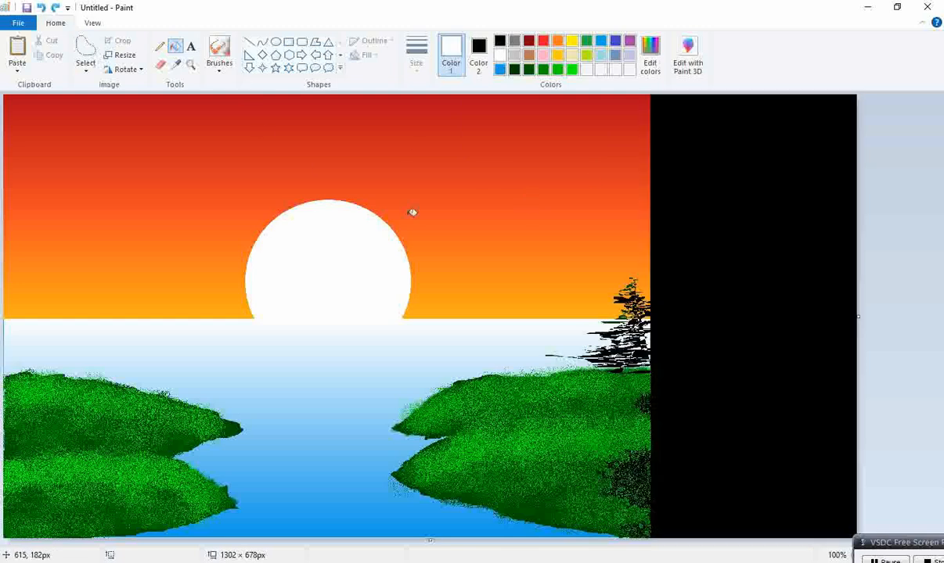
{"action": "left_click", "coordinate": [41, 9]}
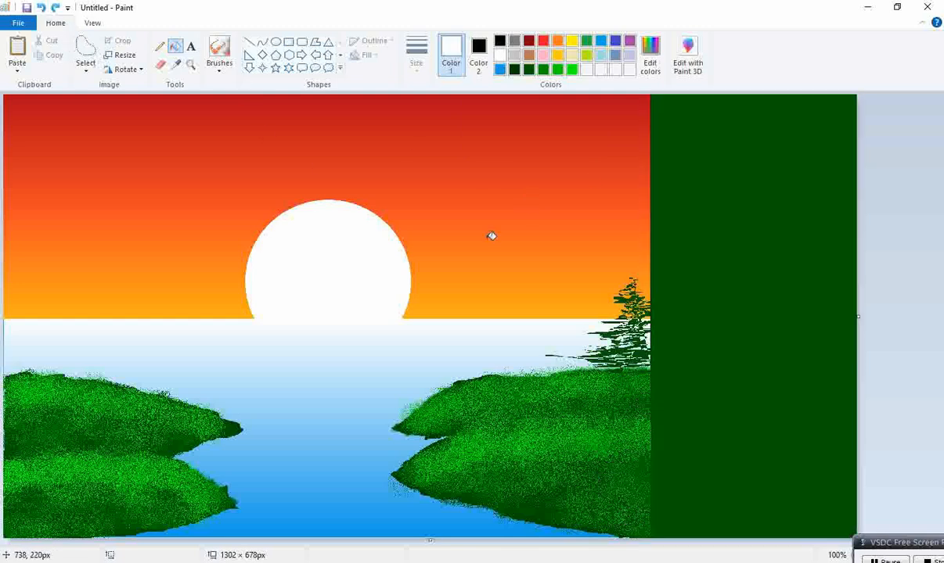
{"action": "left_click_drag", "start_coordinate": [857, 317], "coordinate": [651, 270]}
Set the colours to white and widen the canvas again, adding a blank white strip beside the picture
{"action": "left_click", "coordinate": [478, 55]}
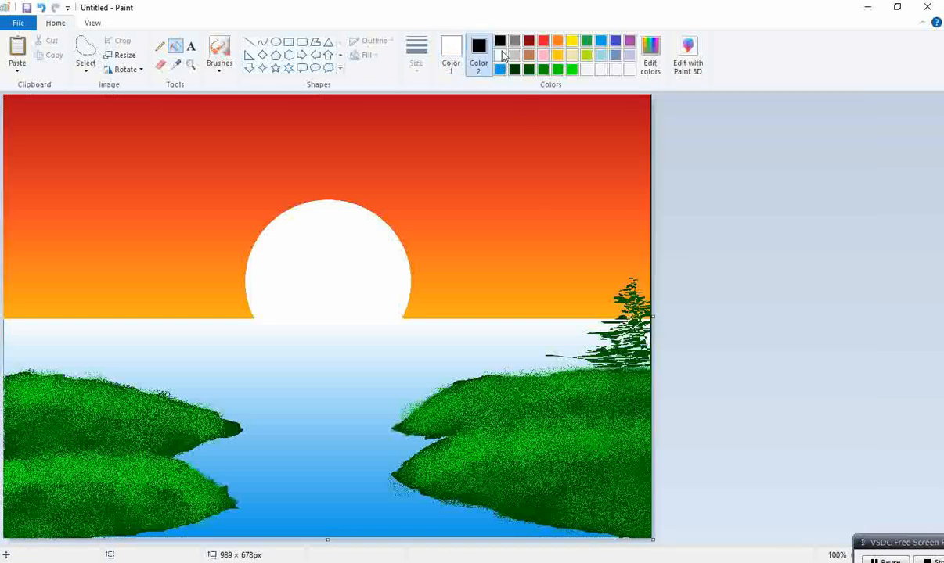
{"action": "left_click", "coordinate": [443, 56]}
{"action": "left_click_drag", "start_coordinate": [658, 310], "coordinate": [860, 347]}
Set the secondary colour to dark green and free-form cut a rough tree shape in the white strip, filling it dark green
{"action": "left_click", "coordinate": [85, 48]}
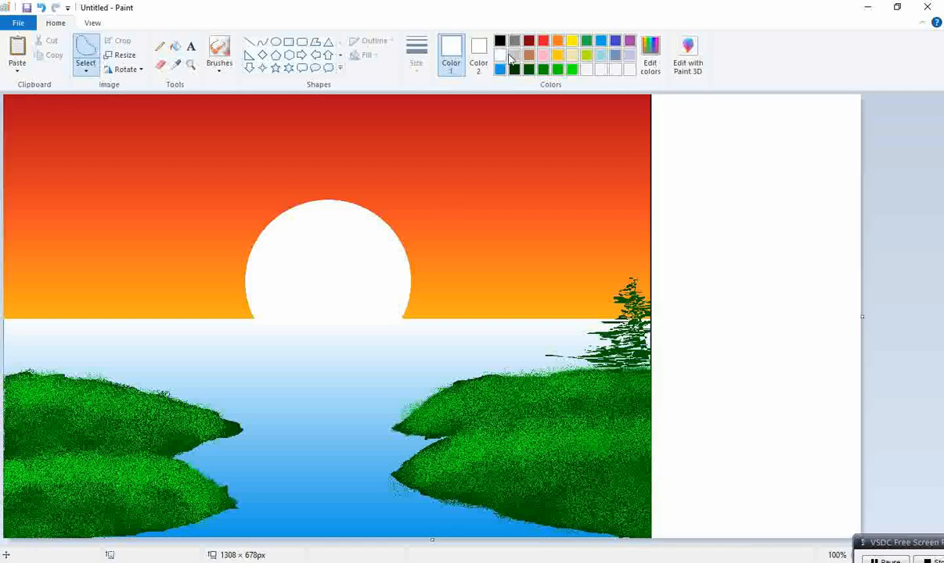
{"action": "left_click", "coordinate": [478, 56]}
{"action": "left_click", "coordinate": [529, 69]}
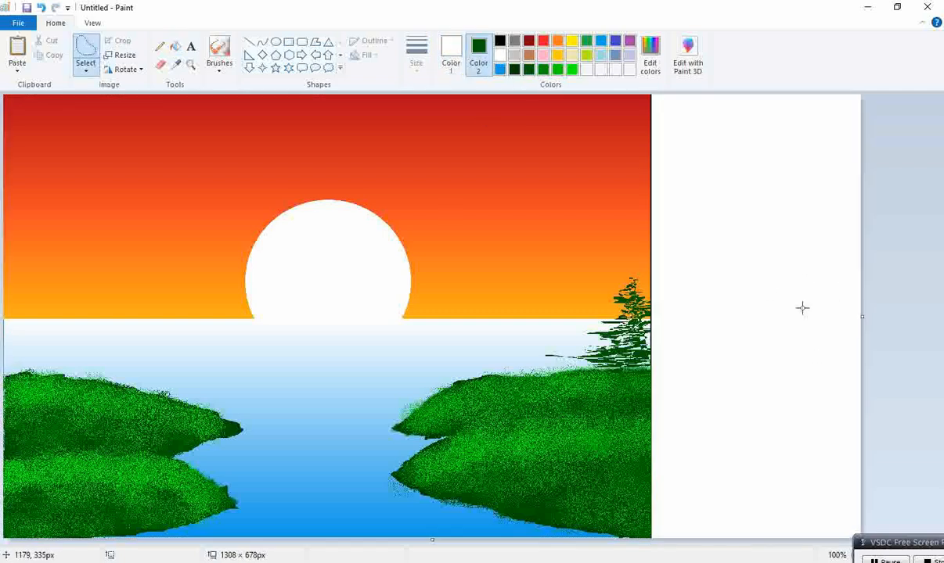
{"action": "mouse_move", "coordinate": [772, 410]}
{"action": "left_mouse_down"}
{"action": "mouse_move", "coordinate": [725, 427]}
{"action": "mouse_move", "coordinate": [768, 429]}
{"action": "mouse_move", "coordinate": [776, 416]}
{"action": "mouse_move", "coordinate": [779, 431]}
{"action": "mouse_move", "coordinate": [763, 429]}
{"action": "mouse_move", "coordinate": [817, 430]}
{"action": "mouse_move", "coordinate": [725, 417]}
{"action": "mouse_move", "coordinate": [778, 408]}
{"action": "mouse_move", "coordinate": [798, 425]}
{"action": "left_mouse_up"}
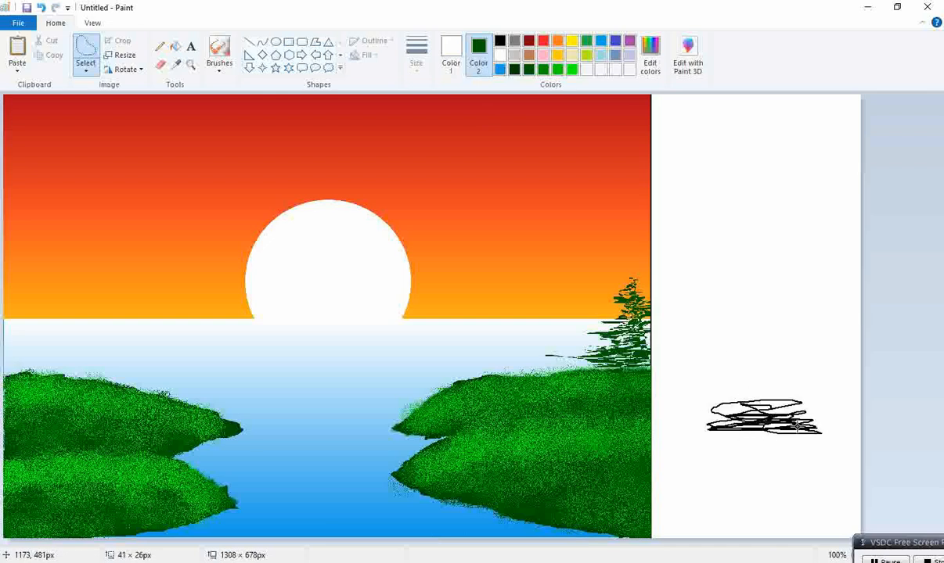
{"action": "mouse_move", "coordinate": [739, 422]}
{"action": "left_mouse_down"}
{"action": "mouse_move", "coordinate": [770, 392]}
{"action": "mouse_move", "coordinate": [782, 401]}
{"action": "mouse_move", "coordinate": [796, 395]}
{"action": "mouse_move", "coordinate": [787, 401]}
{"action": "left_mouse_up"}
{"action": "mouse_move", "coordinate": [725, 391]}
{"action": "left_mouse_down"}
{"action": "mouse_move", "coordinate": [790, 377]}
{"action": "mouse_move", "coordinate": [750, 383]}
{"action": "mouse_move", "coordinate": [777, 375]}
{"action": "mouse_move", "coordinate": [735, 373]}
{"action": "mouse_move", "coordinate": [776, 355]}
{"action": "left_mouse_up"}
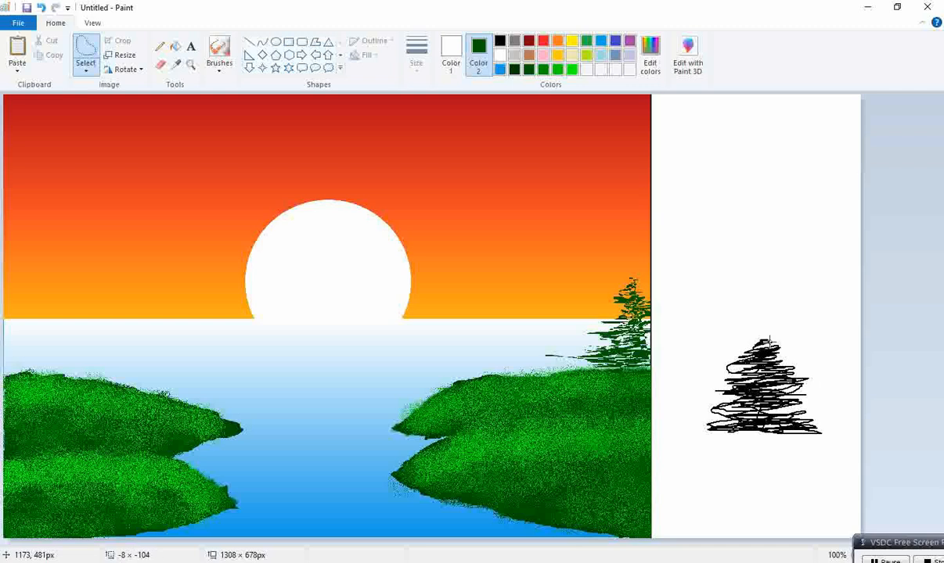
{"action": "left_click_drag", "start_coordinate": [770, 334], "coordinate": [763, 332]}
{"action": "right_click", "coordinate": [758, 359]}
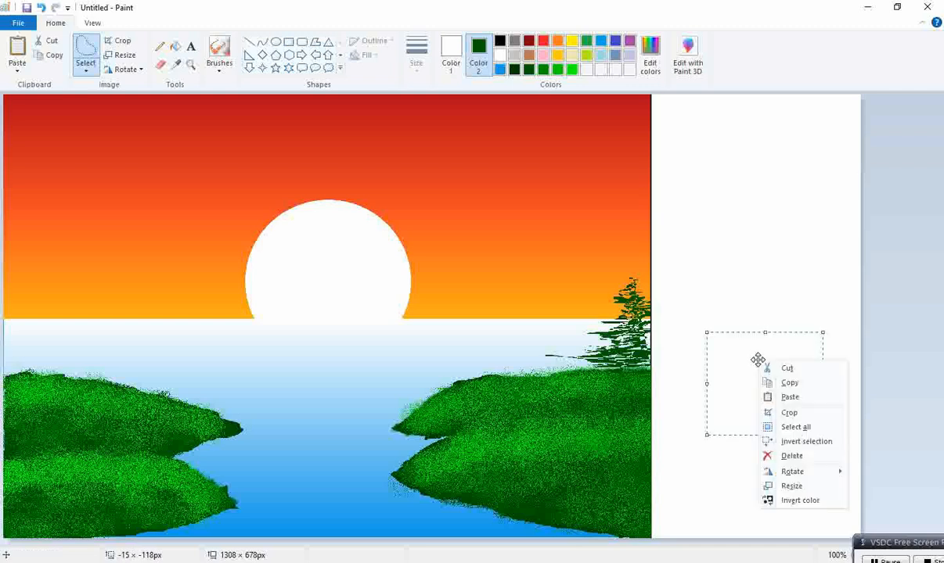
{"action": "left_click", "coordinate": [789, 371]}
Refine the tree silhouette with further free-form cuts, extending its top and widening its base
{"action": "mouse_move", "coordinate": [765, 423]}
{"action": "left_mouse_down"}
{"action": "mouse_move", "coordinate": [700, 406]}
{"action": "mouse_move", "coordinate": [739, 416]}
{"action": "mouse_move", "coordinate": [708, 391]}
{"action": "mouse_move", "coordinate": [776, 399]}
{"action": "mouse_move", "coordinate": [704, 405]}
{"action": "mouse_move", "coordinate": [786, 394]}
{"action": "mouse_move", "coordinate": [732, 374]}
{"action": "mouse_move", "coordinate": [777, 320]}
{"action": "left_mouse_up"}
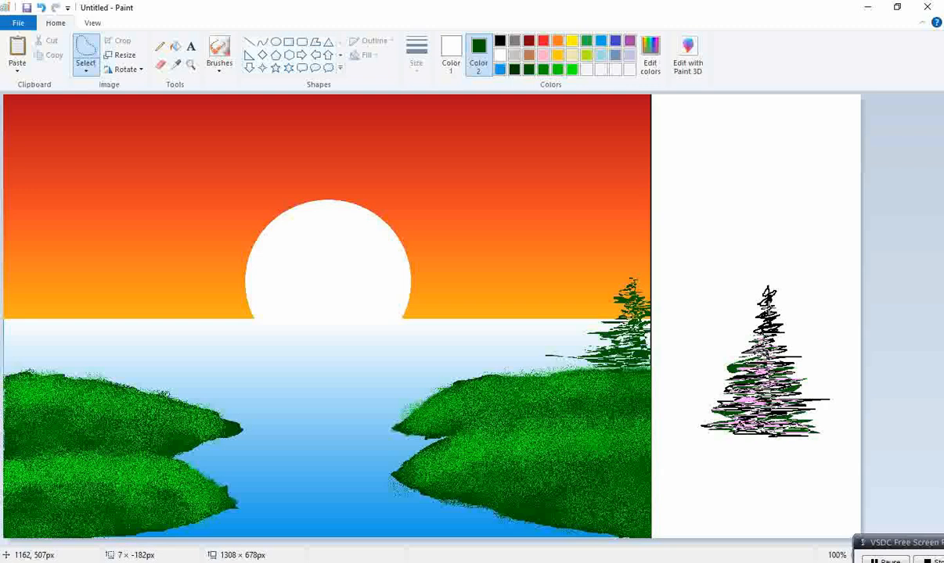
{"action": "left_click_drag", "start_coordinate": [765, 427], "coordinate": [765, 432]}
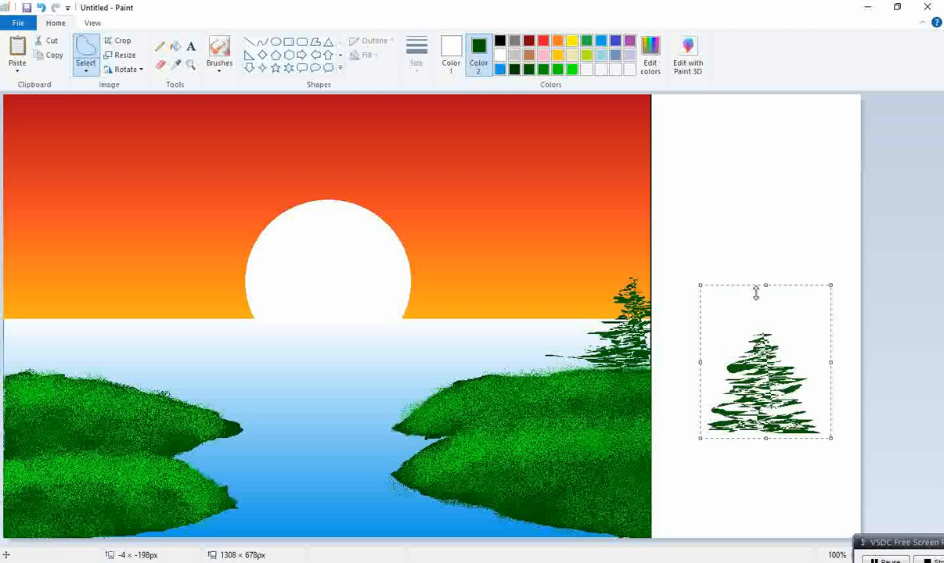
{"action": "right_click", "coordinate": [767, 348]}
{"action": "left_click", "coordinate": [730, 331]}
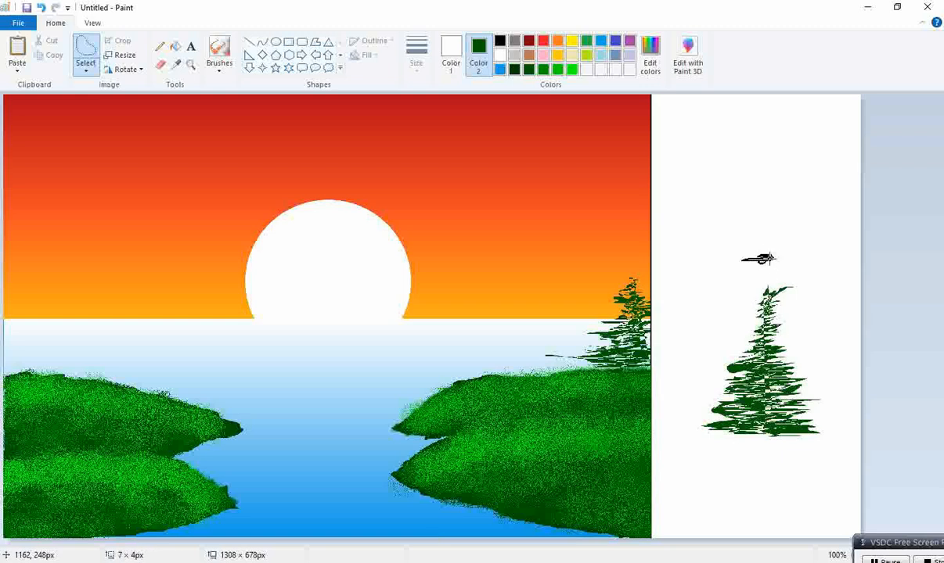
{"action": "left_click_drag", "start_coordinate": [756, 266], "coordinate": [760, 266]}
{"action": "key", "text": "ctrl+z"}
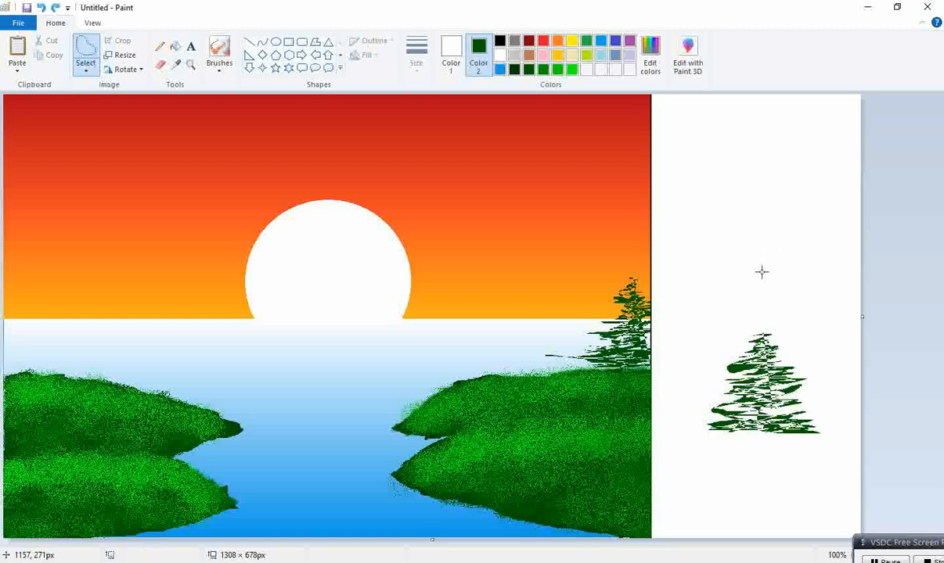
{"action": "left_click", "coordinate": [55, 7]}
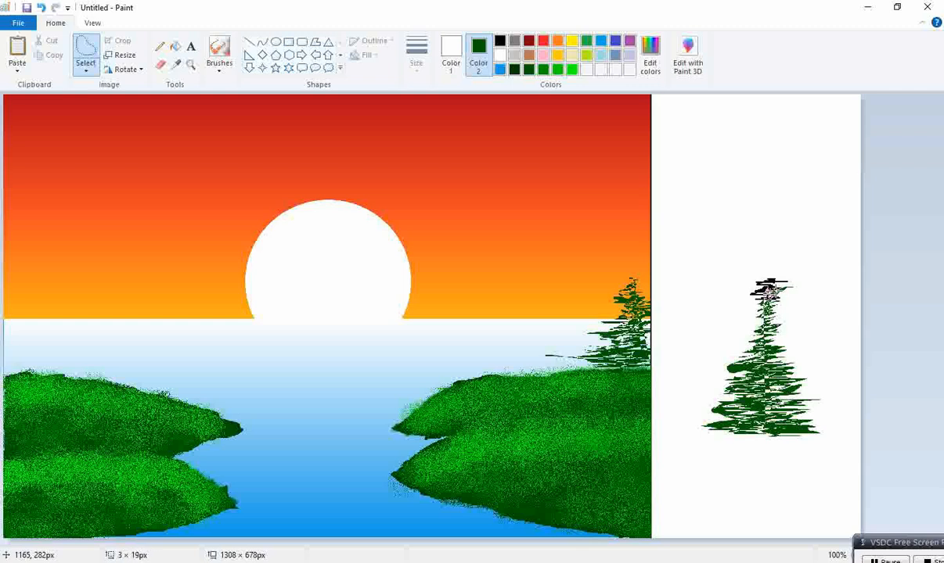
{"action": "left_click_drag", "start_coordinate": [767, 294], "coordinate": [775, 307]}
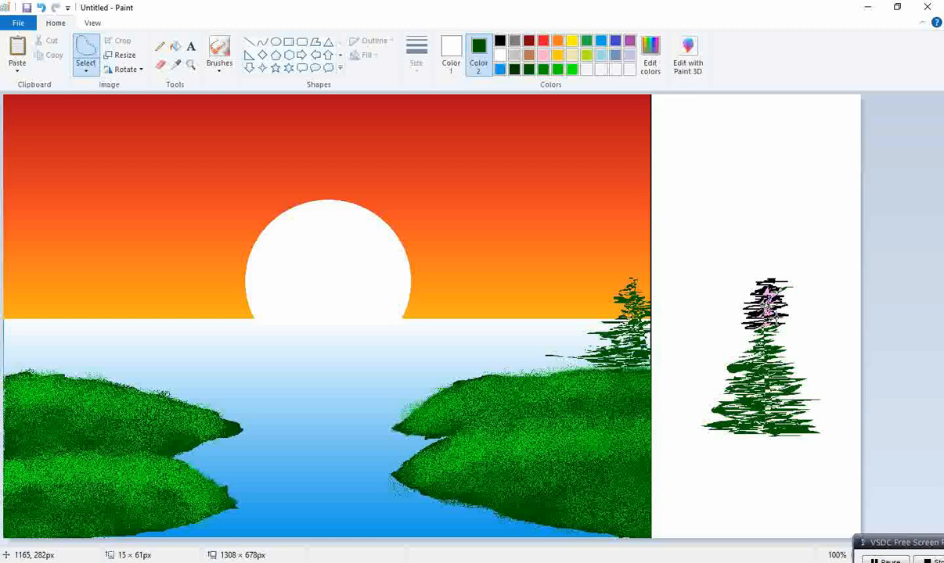
{"action": "left_click_drag", "start_coordinate": [758, 324], "coordinate": [774, 330]}
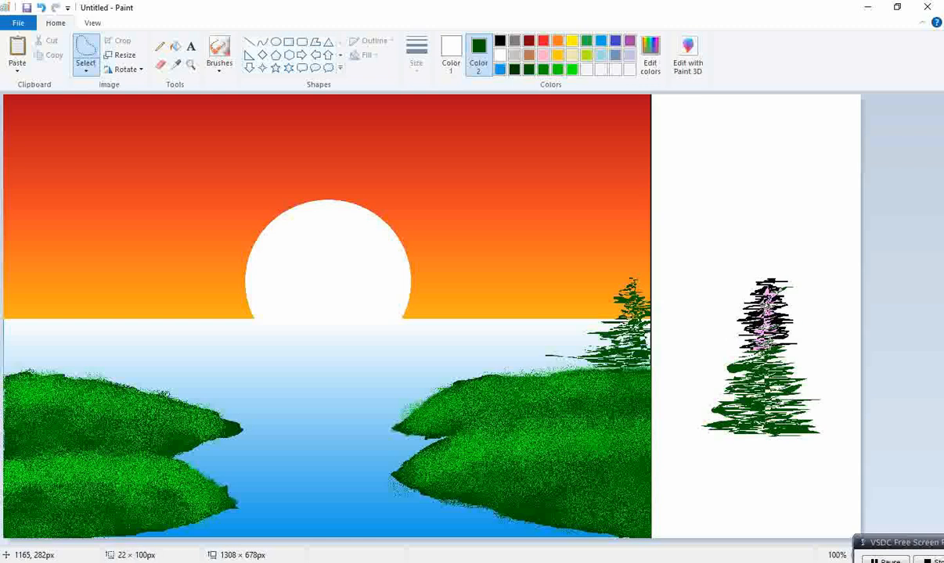
{"action": "mouse_move", "coordinate": [749, 344]}
{"action": "left_mouse_down"}
{"action": "mouse_move", "coordinate": [736, 352]}
{"action": "mouse_move", "coordinate": [774, 349]}
{"action": "mouse_move", "coordinate": [704, 349]}
{"action": "mouse_move", "coordinate": [743, 366]}
{"action": "mouse_move", "coordinate": [755, 388]}
{"action": "mouse_move", "coordinate": [734, 364]}
{"action": "mouse_move", "coordinate": [796, 374]}
{"action": "mouse_move", "coordinate": [745, 385]}
{"action": "mouse_move", "coordinate": [741, 407]}
{"action": "mouse_move", "coordinate": [802, 415]}
{"action": "mouse_move", "coordinate": [757, 429]}
{"action": "mouse_move", "coordinate": [778, 430]}
{"action": "left_mouse_up"}
{"action": "right_click", "coordinate": [767, 352]}
{"action": "left_click", "coordinate": [792, 362]}
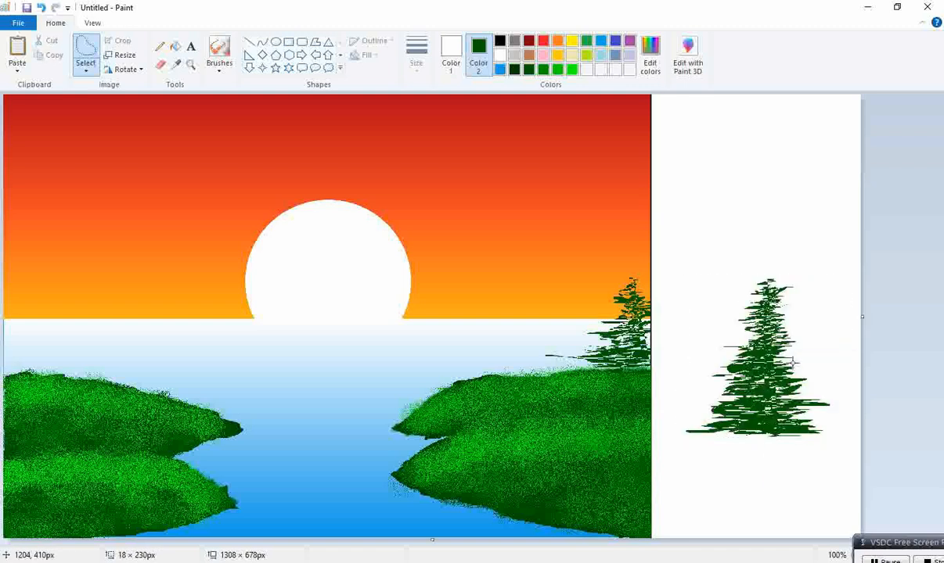
Copy the green tree using a rectangular selection
{"action": "left_click", "coordinate": [85, 69]}
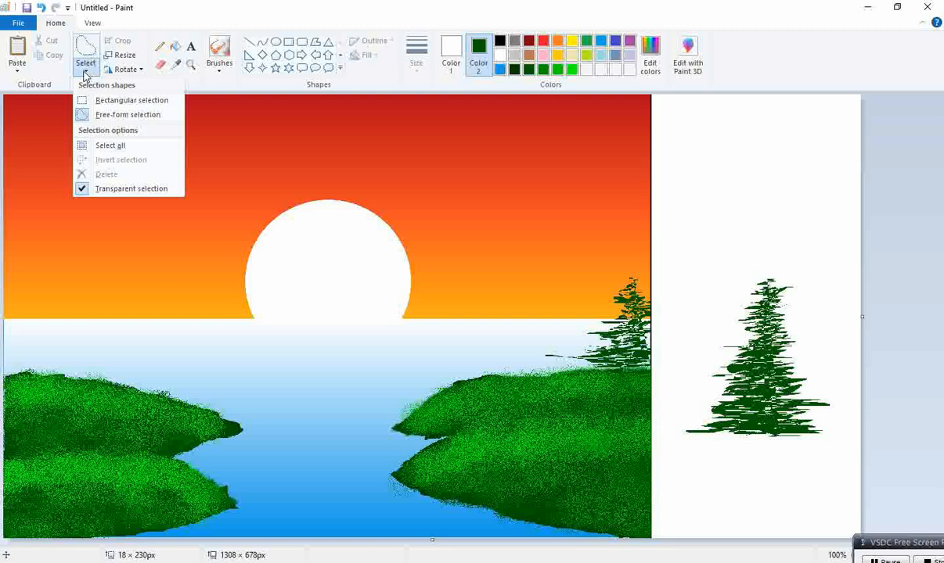
{"action": "left_click", "coordinate": [109, 99]}
{"action": "left_click_drag", "start_coordinate": [683, 237], "coordinate": [846, 458]}
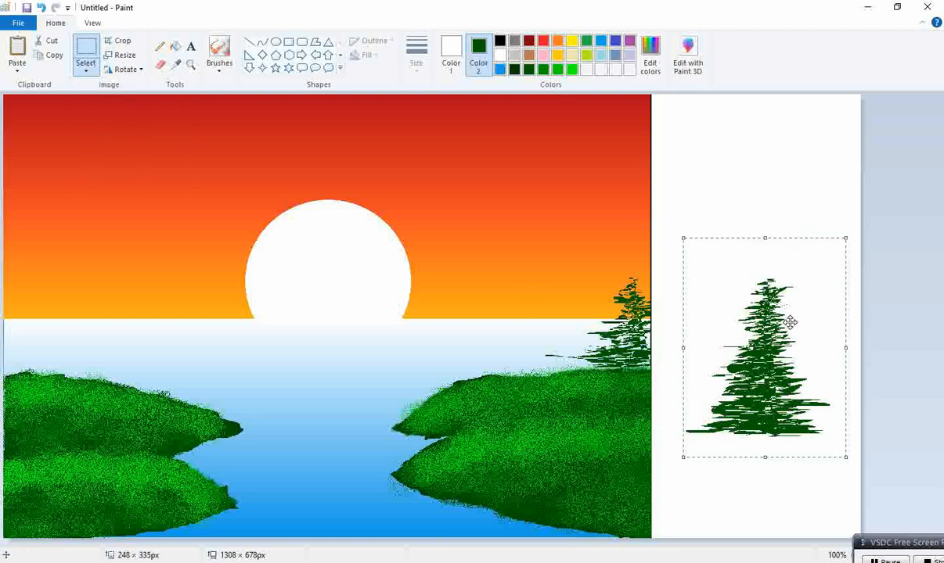
{"action": "key", "text": "ctrl+c"}
{"action": "key", "text": "ctrl+v"}
{"action": "left_click_drag", "start_coordinate": [85, 184], "coordinate": [754, 310]}
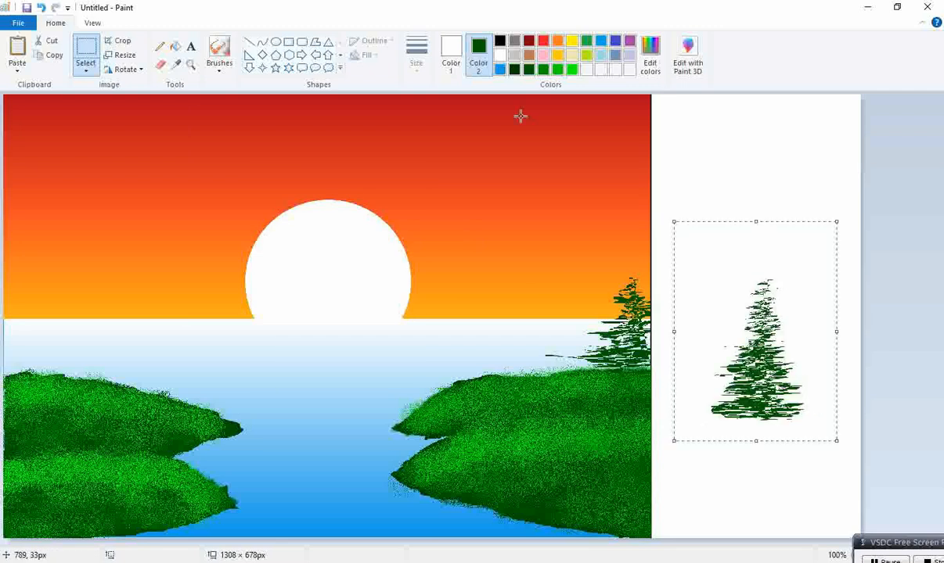
{"action": "key", "text": "ctrl+z"}
Set the primary colour to white and reposition pasted copies of the tree within the white strip
{"action": "left_click", "coordinate": [500, 54]}
{"action": "left_click", "coordinate": [451, 53]}
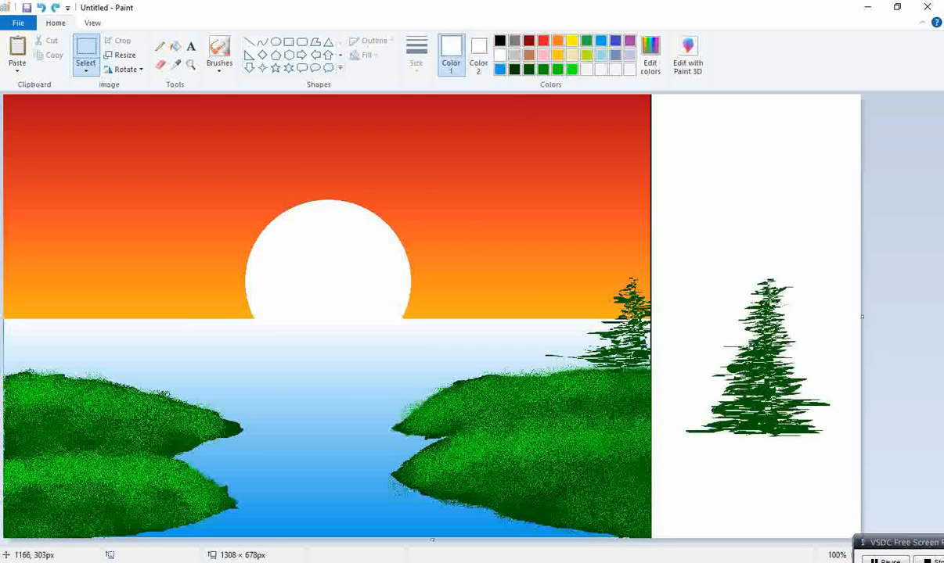
{"action": "left_click_drag", "start_coordinate": [678, 277], "coordinate": [830, 453]}
{"action": "mouse_move", "coordinate": [799, 423]}
{"action": "left_mouse_down"}
{"action": "mouse_move", "coordinate": [777, 403]}
{"action": "mouse_move", "coordinate": [81, 350]}
{"action": "mouse_move", "coordinate": [173, 326]}
{"action": "left_mouse_up"}
{"action": "left_click_drag", "start_coordinate": [166, 218], "coordinate": [791, 247]}
{"action": "left_click_drag", "start_coordinate": [716, 251], "coordinate": [719, 258]}
{"action": "left_click_drag", "start_coordinate": [790, 318], "coordinate": [761, 319]}
{"action": "key", "text": "ctrl+v"}
{"action": "left_click_drag", "start_coordinate": [150, 199], "coordinate": [783, 303]}
{"action": "left_click_drag", "start_coordinate": [663, 205], "coordinate": [742, 285]}
{"action": "left_click_drag", "start_coordinate": [794, 330], "coordinate": [768, 295]}
{"action": "left_click", "coordinate": [784, 219]}
{"action": "key", "text": "ctrl+v"}
{"action": "left_click_drag", "start_coordinate": [143, 146], "coordinate": [757, 266]}
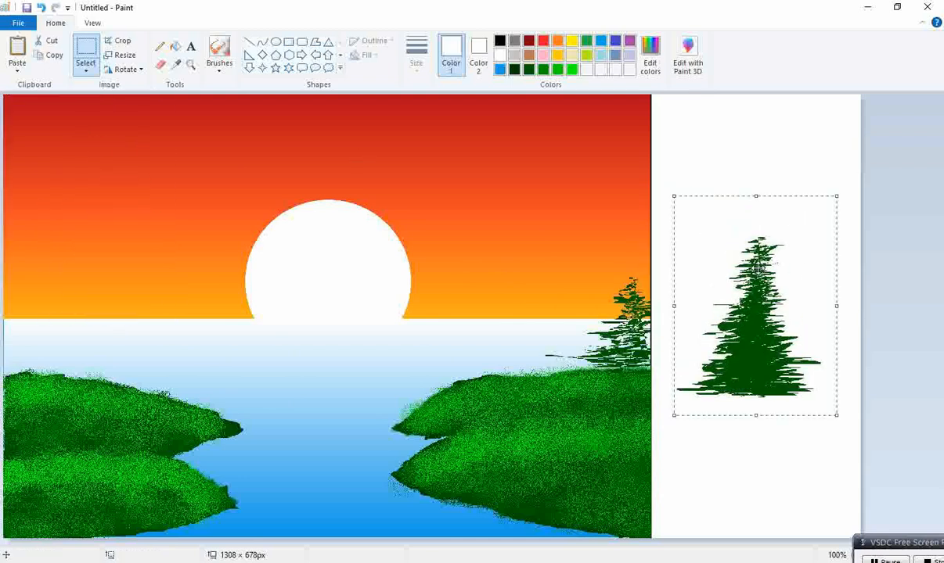
Shrink the tree and move it onto the left land near the picture's left edge
{"action": "left_click_drag", "start_coordinate": [673, 193], "coordinate": [682, 233]}
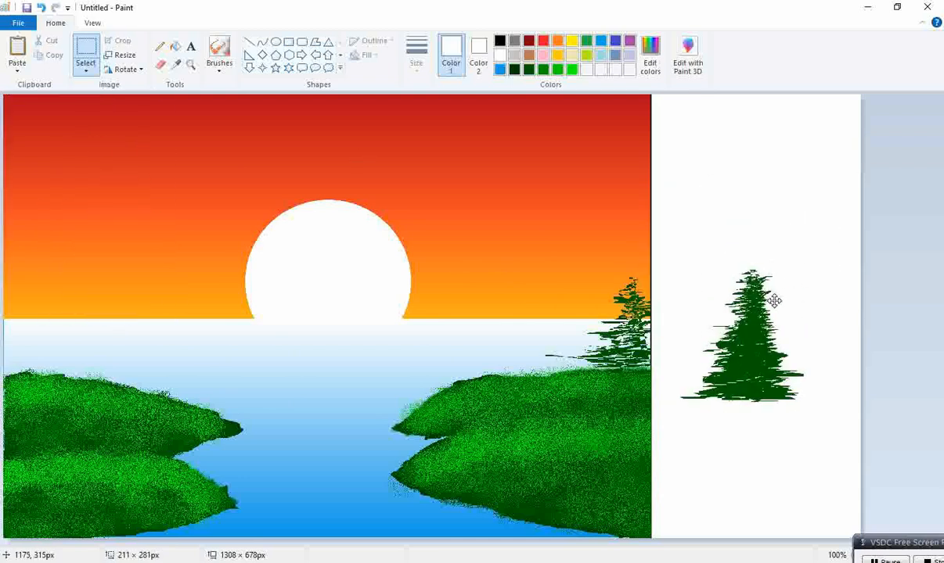
{"action": "left_click_drag", "start_coordinate": [684, 234], "coordinate": [698, 252]}
{"action": "mouse_move", "coordinate": [762, 309]}
{"action": "left_mouse_down"}
{"action": "mouse_move", "coordinate": [773, 228]}
{"action": "mouse_move", "coordinate": [746, 219]}
{"action": "mouse_move", "coordinate": [759, 300]}
{"action": "left_mouse_up"}
{"action": "left_click_drag", "start_coordinate": [698, 243], "coordinate": [742, 305]}
{"action": "mouse_move", "coordinate": [799, 339]}
{"action": "left_mouse_down"}
{"action": "mouse_move", "coordinate": [779, 324]}
{"action": "mouse_move", "coordinate": [766, 343]}
{"action": "mouse_move", "coordinate": [778, 337]}
{"action": "mouse_move", "coordinate": [785, 368]}
{"action": "mouse_move", "coordinate": [773, 331]}
{"action": "mouse_move", "coordinate": [791, 329]}
{"action": "left_mouse_up"}
{"action": "left_click", "coordinate": [827, 317]}
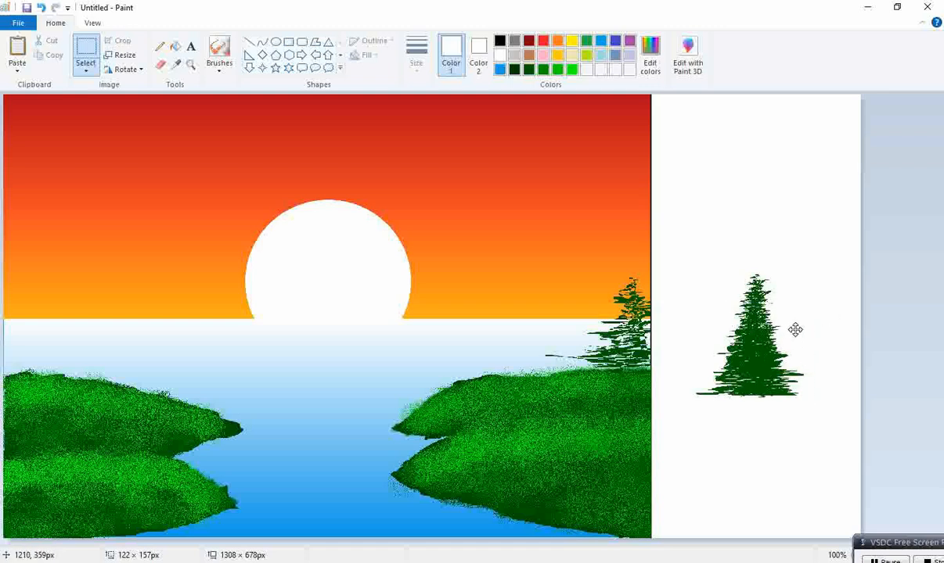
{"action": "key", "text": "ctrl+z"}
{"action": "mouse_move", "coordinate": [695, 247]}
{"action": "left_mouse_down"}
{"action": "mouse_move", "coordinate": [704, 375]}
{"action": "mouse_move", "coordinate": [822, 426]}
{"action": "left_mouse_up"}
{"action": "mouse_move", "coordinate": [771, 374]}
{"action": "left_mouse_down"}
{"action": "mouse_move", "coordinate": [368, 348]}
{"action": "mouse_move", "coordinate": [57, 357]}
{"action": "left_mouse_up"}
Paste another tree copy and place it, slightly resized, beside the first tree on the left land
{"action": "key", "text": "ctrl+v"}
{"action": "left_click_drag", "start_coordinate": [84, 138], "coordinate": [125, 234]}
{"action": "left_click_drag", "start_coordinate": [41, 195], "coordinate": [113, 238]}
{"action": "left_click_drag", "start_coordinate": [156, 279], "coordinate": [97, 269]}
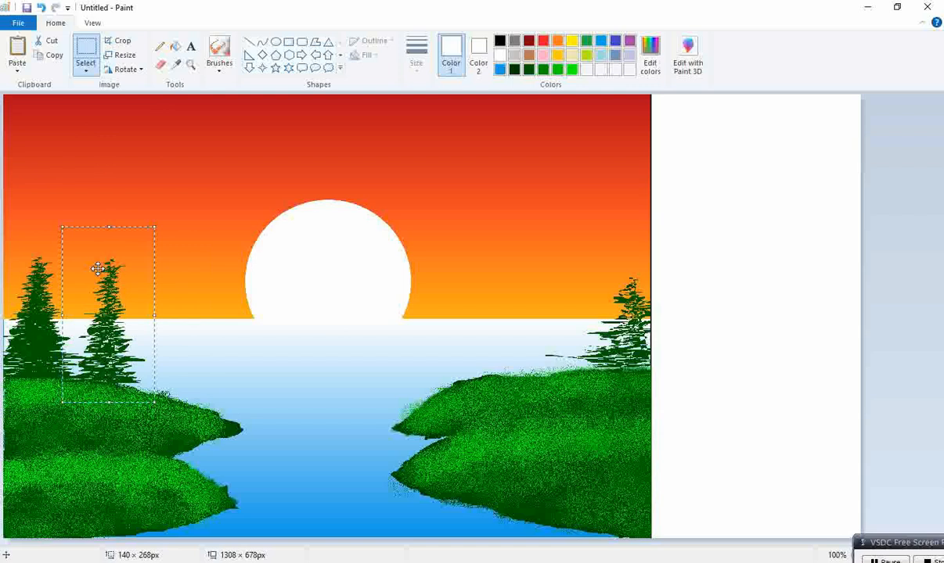
Paste a third, larger tree copy further along the left land
{"action": "key", "text": "ctrl+v"}
{"action": "left_click_drag", "start_coordinate": [72, 216], "coordinate": [163, 323]}
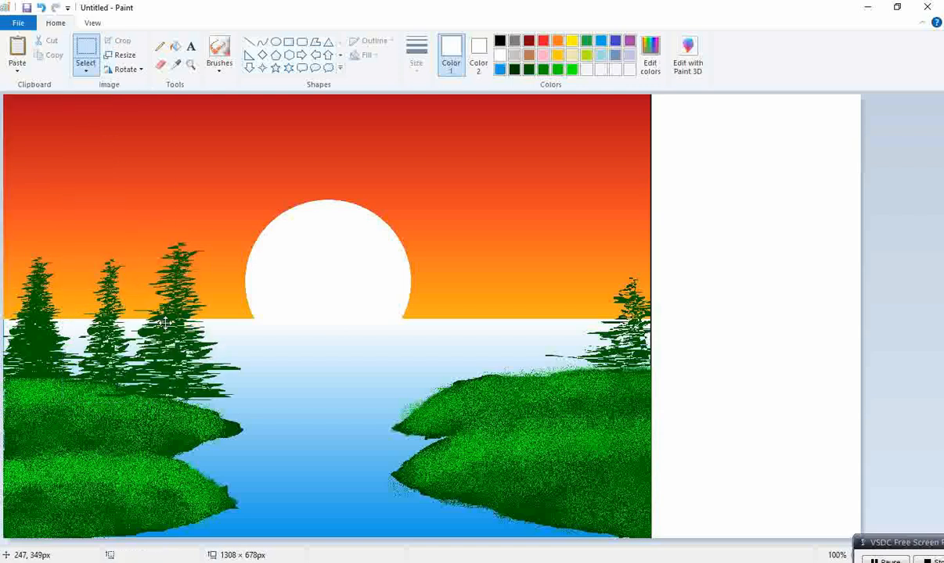
{"action": "left_click_drag", "start_coordinate": [93, 313], "coordinate": [154, 338]}
{"action": "left_click_drag", "start_coordinate": [209, 341], "coordinate": [159, 346]}
Paste a fourth tree copy near the left land's tip beside the sun and adjust its size
{"action": "key", "text": "ctrl+v"}
{"action": "left_click_drag", "start_coordinate": [66, 218], "coordinate": [176, 368]}
{"action": "left_click_drag", "start_coordinate": [113, 246], "coordinate": [197, 262]}
{"action": "left_click_drag", "start_coordinate": [234, 319], "coordinate": [204, 291]}
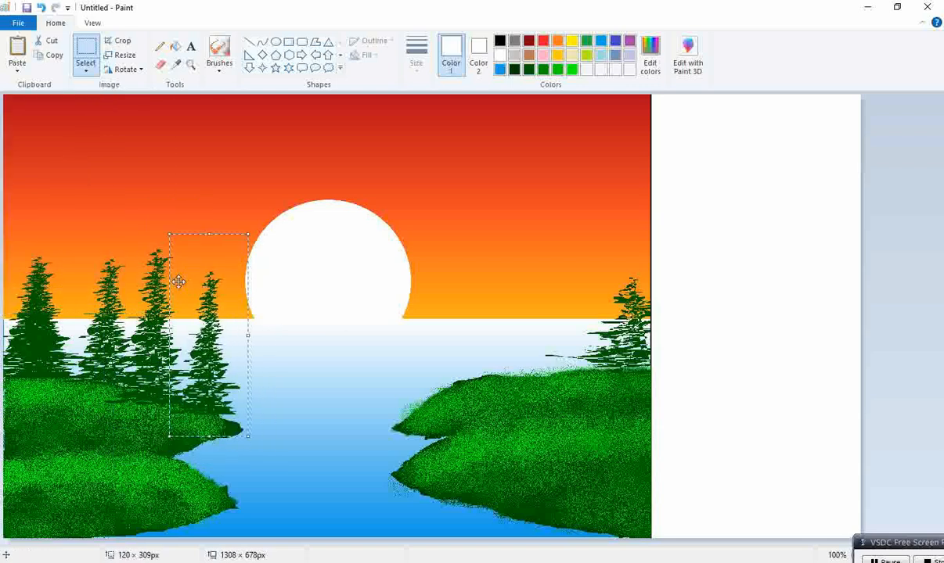
Paste a tree at the right land's edge and shrink the canvas back to the picture's width
{"action": "key", "text": "ctrl+v"}
{"action": "left_click_drag", "start_coordinate": [66, 218], "coordinate": [619, 272]}
{"action": "left_click", "coordinate": [878, 295]}
{"action": "left_click_drag", "start_coordinate": [861, 316], "coordinate": [650, 275]}
Paste a tree copy onto the right land and stretch it taller
{"action": "key", "text": "ctrl+v"}
{"action": "left_click_drag", "start_coordinate": [26, 182], "coordinate": [468, 278]}
{"action": "left_click_drag", "start_coordinate": [445, 410], "coordinate": [515, 392]}
{"action": "left_click_drag", "start_coordinate": [551, 325], "coordinate": [531, 332]}
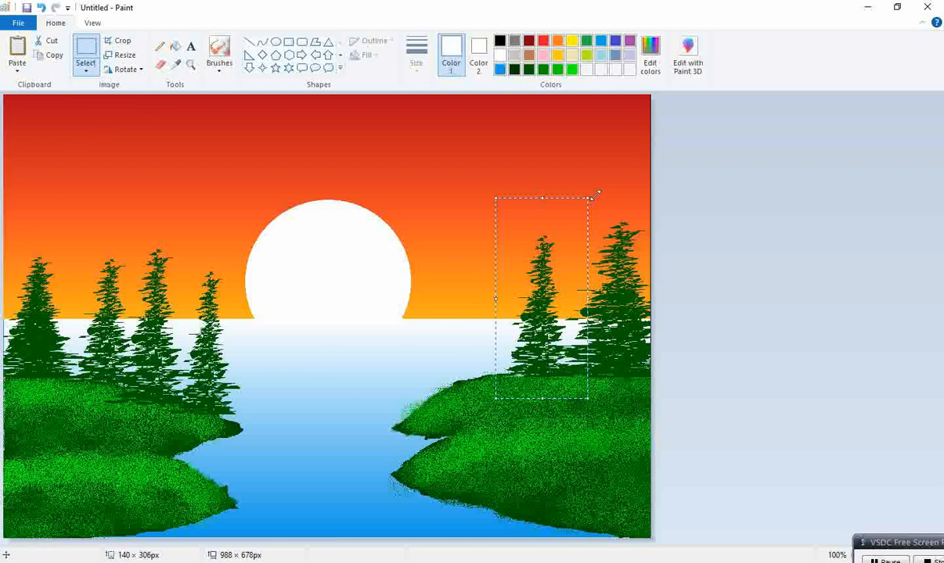
{"action": "left_click_drag", "start_coordinate": [600, 191], "coordinate": [612, 174]}
Paste two more tree copies onto the right land toward the water
{"action": "key", "text": "ctrl+v"}
{"action": "left_click_drag", "start_coordinate": [28, 190], "coordinate": [489, 313]}
{"action": "key", "text": "ctrl+v"}
{"action": "left_click_drag", "start_coordinate": [118, 233], "coordinate": [483, 353]}
{"action": "left_click_drag", "start_coordinate": [371, 325], "coordinate": [440, 346]}
{"action": "left_click_drag", "start_coordinate": [481, 349], "coordinate": [449, 341]}
Paste another tree onto the right land's tip by the water and adjust its size
{"action": "key", "text": "ctrl+v"}
{"action": "left_click_drag", "start_coordinate": [98, 217], "coordinate": [419, 357]}
{"action": "left_click_drag", "start_coordinate": [325, 344], "coordinate": [405, 341]}
{"action": "left_click_drag", "start_coordinate": [469, 334], "coordinate": [452, 328]}
{"action": "left_click_drag", "start_coordinate": [472, 225], "coordinate": [452, 245]}
{"action": "left_click", "coordinate": [773, 321]}
Paste a large tree copy at the far left edge of the left land
{"action": "key", "text": "ctrl+v"}
{"action": "left_click_drag", "start_coordinate": [37, 188], "coordinate": [3, 267]}
{"action": "mouse_move", "coordinate": [65, 266]}
{"action": "left_mouse_down"}
{"action": "mouse_move", "coordinate": [53, 280]}
{"action": "mouse_move", "coordinate": [70, 279]}
{"action": "left_mouse_up"}
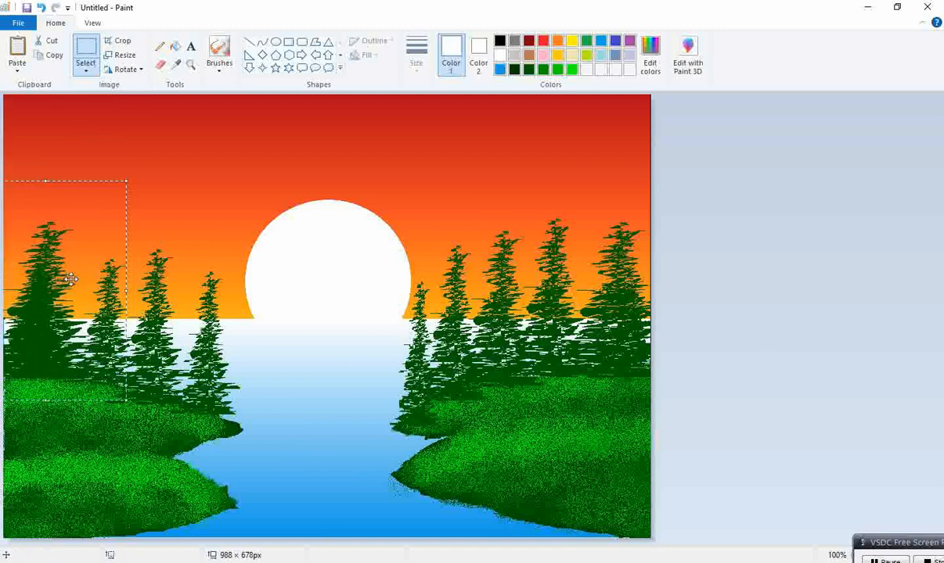
{"action": "left_click", "coordinate": [788, 206]}
Paste two more tree copies onto the left land, a narrow one at its tip by the water
{"action": "key", "text": "ctrl+v"}
{"action": "left_click_drag", "start_coordinate": [10, 95], "coordinate": [92, 215]}
{"action": "left_click_drag", "start_coordinate": [141, 257], "coordinate": [118, 328]}
{"action": "key", "text": "ctrl+v"}
{"action": "left_click_drag", "start_coordinate": [78, 231], "coordinate": [156, 344]}
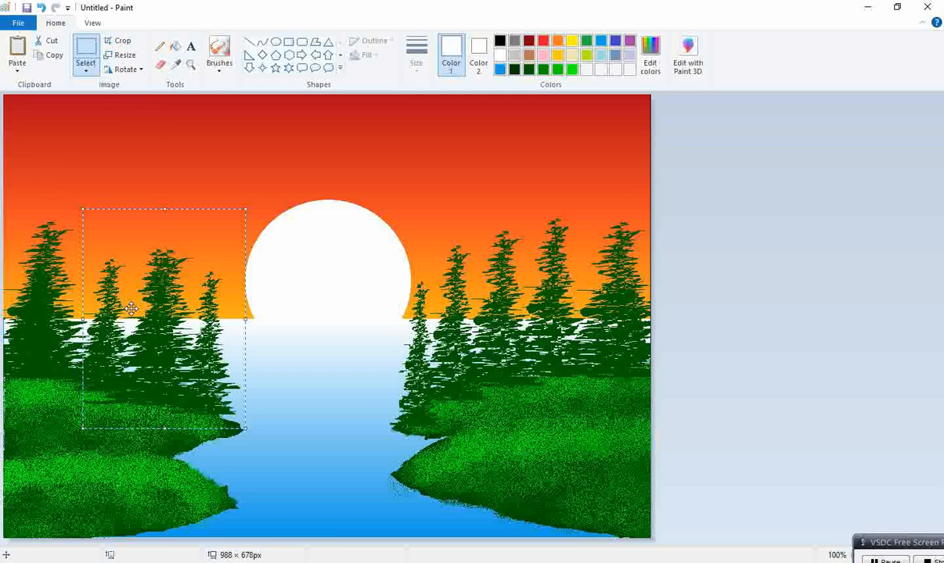
{"action": "left_click_drag", "start_coordinate": [78, 212], "coordinate": [126, 282]}
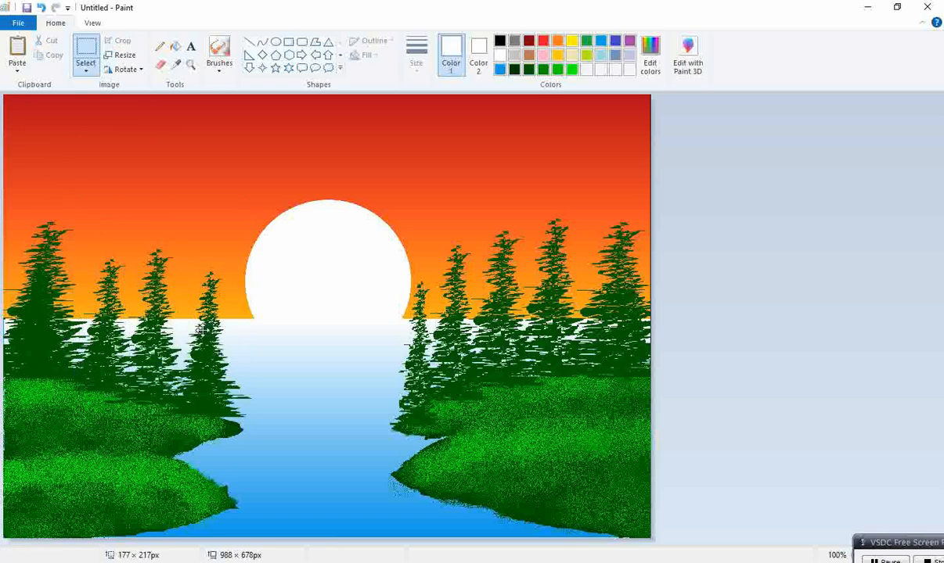
{"action": "left_click_drag", "start_coordinate": [126, 353], "coordinate": [242, 370]}
{"action": "left_click_drag", "start_coordinate": [225, 362], "coordinate": [231, 378]}
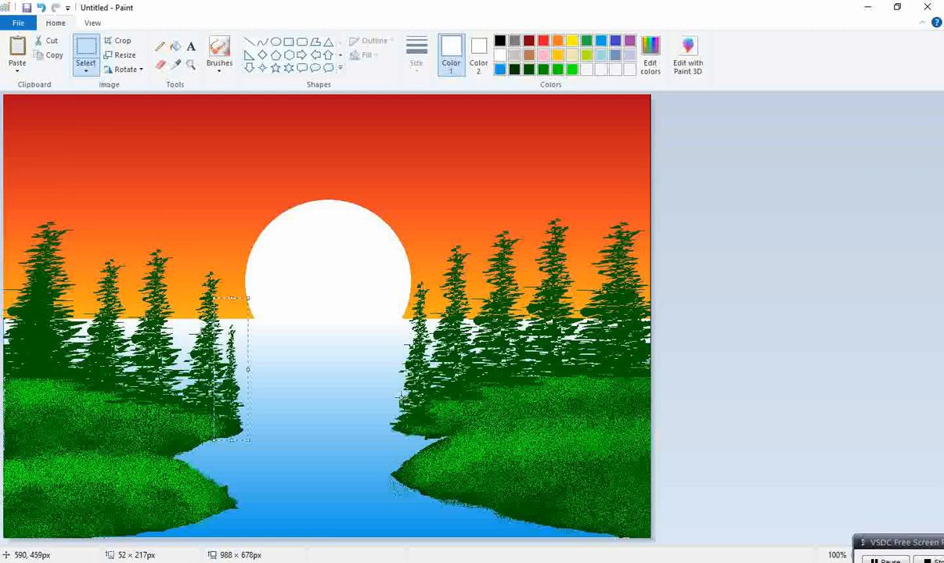
{"action": "key", "text": "ctrl+v"}
{"action": "left_click_drag", "start_coordinate": [131, 213], "coordinate": [480, 405]}
{"action": "left_click_drag", "start_coordinate": [506, 455], "coordinate": [416, 391]}
{"action": "left_click_drag", "start_coordinate": [385, 352], "coordinate": [692, 348]}
{"action": "left_click", "coordinate": [842, 259]}
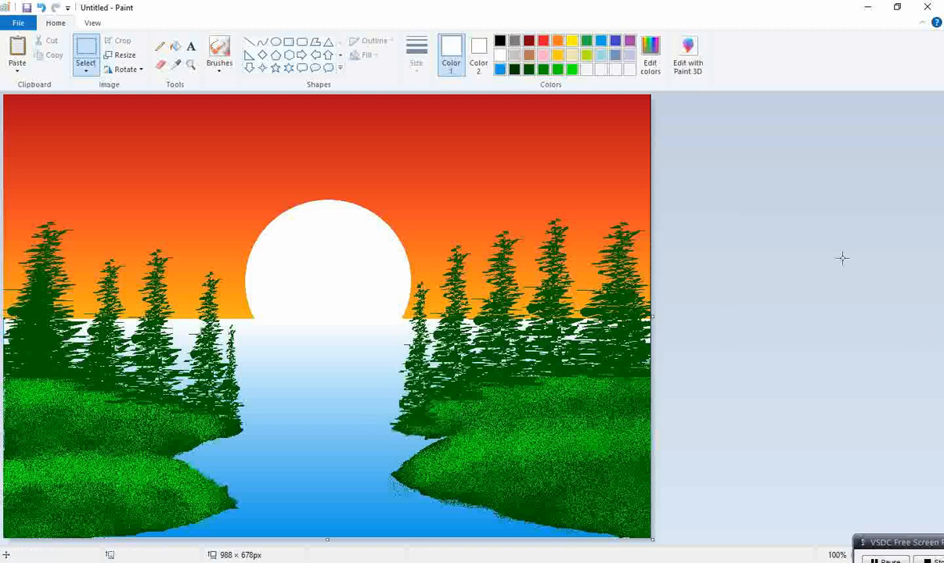
Widen the canvas to add a white strip and paste a tree copy into it
{"action": "left_click_drag", "start_coordinate": [653, 317], "coordinate": [941, 317]}
{"action": "key", "text": "ctrl+v"}
{"action": "left_click_drag", "start_coordinate": [105, 194], "coordinate": [828, 313]}
Fill the tree copy in the side strip with black, then with green, using the Fill tool
{"action": "left_click", "coordinate": [175, 46]}
{"action": "left_click", "coordinate": [499, 40]}
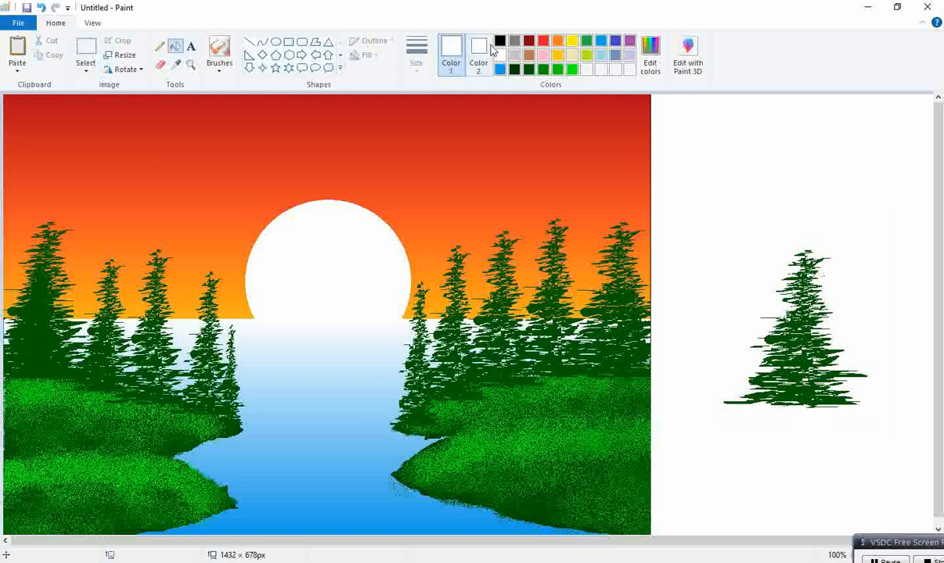
{"action": "left_click", "coordinate": [793, 336]}
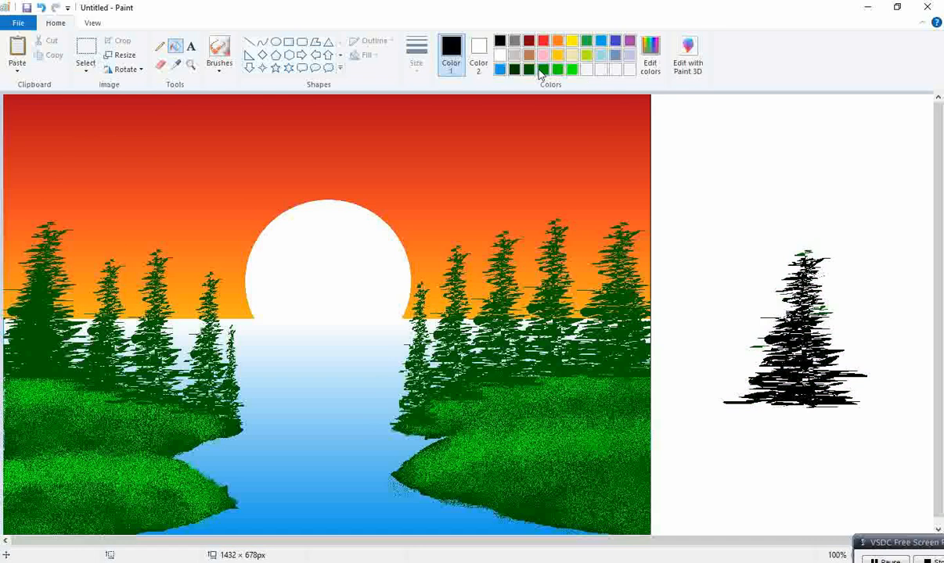
{"action": "left_click", "coordinate": [803, 358]}
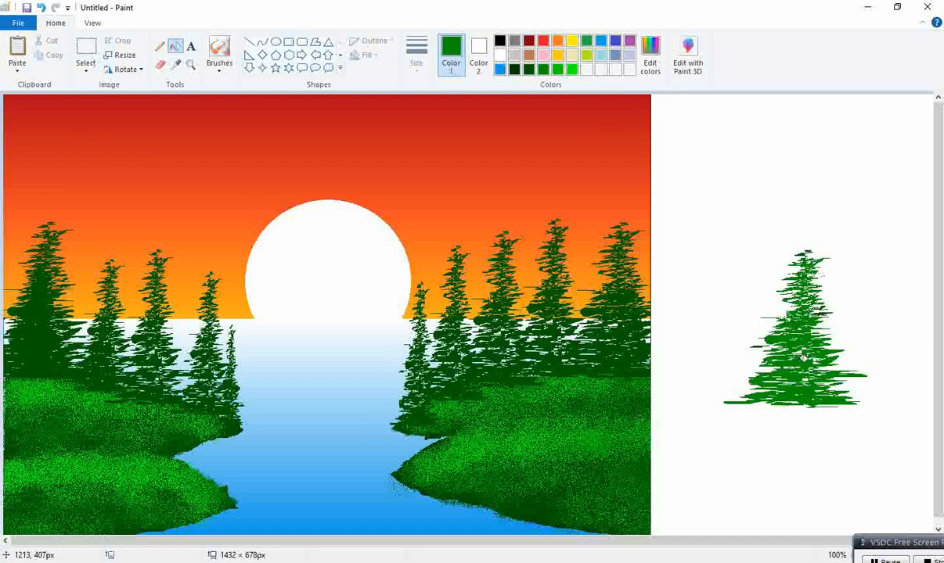
{"action": "left_click", "coordinate": [84, 54]}
{"action": "left_click_drag", "start_coordinate": [712, 226], "coordinate": [906, 444]}
{"action": "left_click_drag", "start_coordinate": [829, 366], "coordinate": [148, 330]}
{"action": "left_click_drag", "start_coordinate": [228, 409], "coordinate": [111, 368]}
{"action": "left_click_drag", "start_coordinate": [69, 296], "coordinate": [41, 334]}
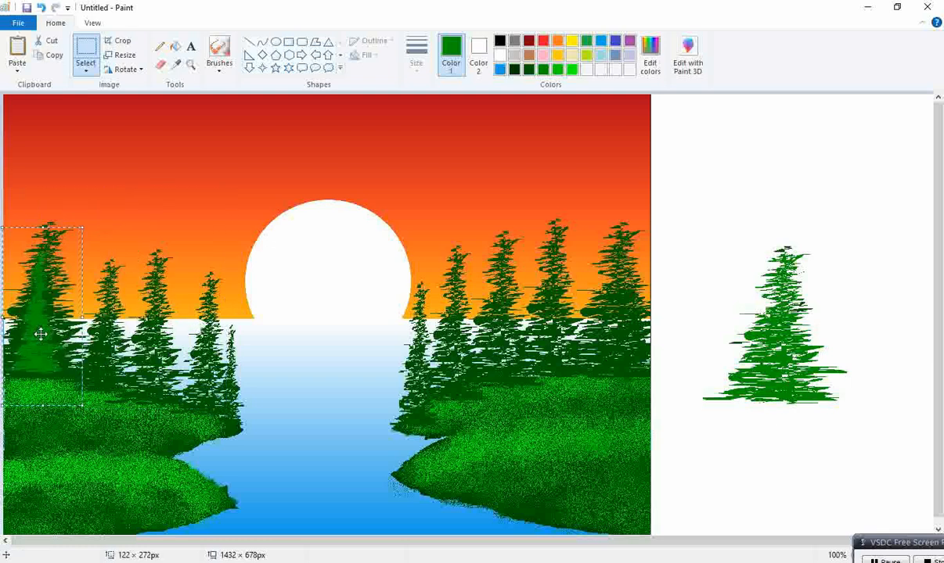
{"action": "key", "text": "ctrl+z"}
{"action": "left_click_drag", "start_coordinate": [197, 315], "coordinate": [87, 218]}
{"action": "left_click_drag", "start_coordinate": [51, 161], "coordinate": [111, 357]}
{"action": "key", "text": "ctrl+z"}
Paste dark green tree copies over the left land's inner trees and at the right land's water edge
{"action": "left_click_drag", "start_coordinate": [48, 121], "coordinate": [173, 259]}
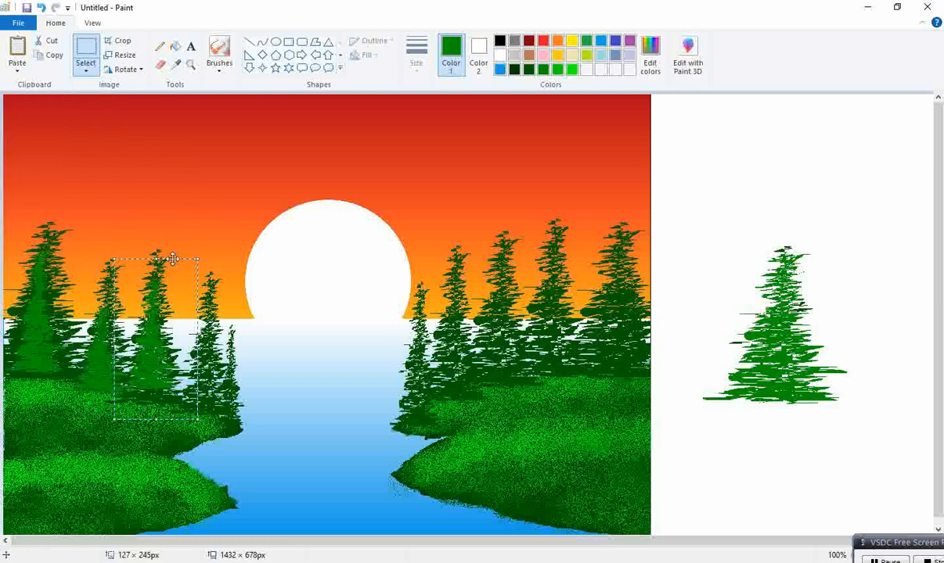
{"action": "left_click_drag", "start_coordinate": [138, 329], "coordinate": [144, 335]}
{"action": "key", "text": "ctrl+v"}
{"action": "left_click_drag", "start_coordinate": [30, 182], "coordinate": [203, 357]}
{"action": "key", "text": "ctrl+v"}
{"action": "left_click_drag", "start_coordinate": [55, 173], "coordinate": [426, 401]}
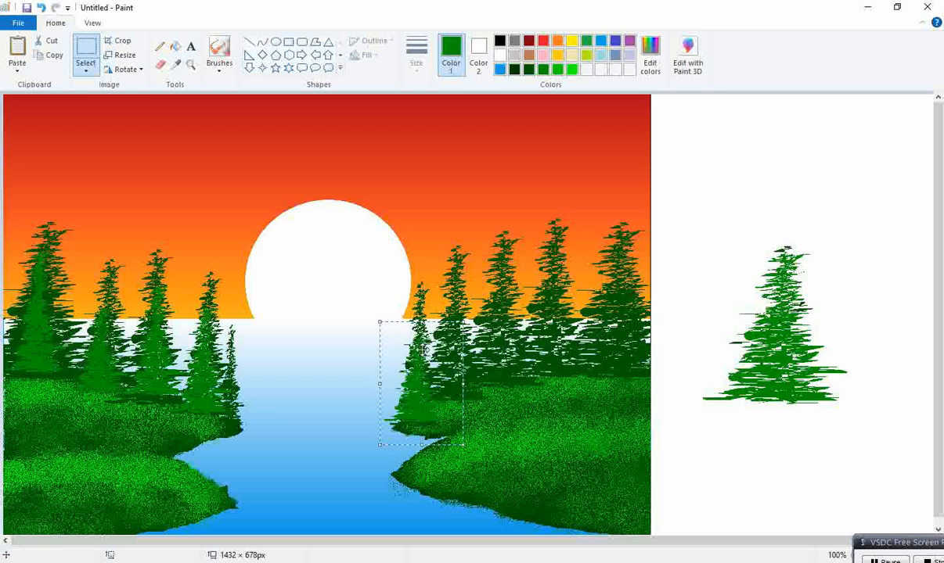
{"action": "left_click_drag", "start_coordinate": [420, 290], "coordinate": [417, 284]}
Paste more dark green tree copies onto the middle and far right edge of the right land
{"action": "key", "text": "ctrl+v"}
{"action": "left_click_drag", "start_coordinate": [76, 162], "coordinate": [485, 333]}
{"action": "key", "text": "ctrl+v"}
{"action": "left_click_drag", "start_coordinate": [75, 164], "coordinate": [614, 275]}
{"action": "key", "text": "ctrl+v"}
{"action": "key", "text": "ctrl+v"}
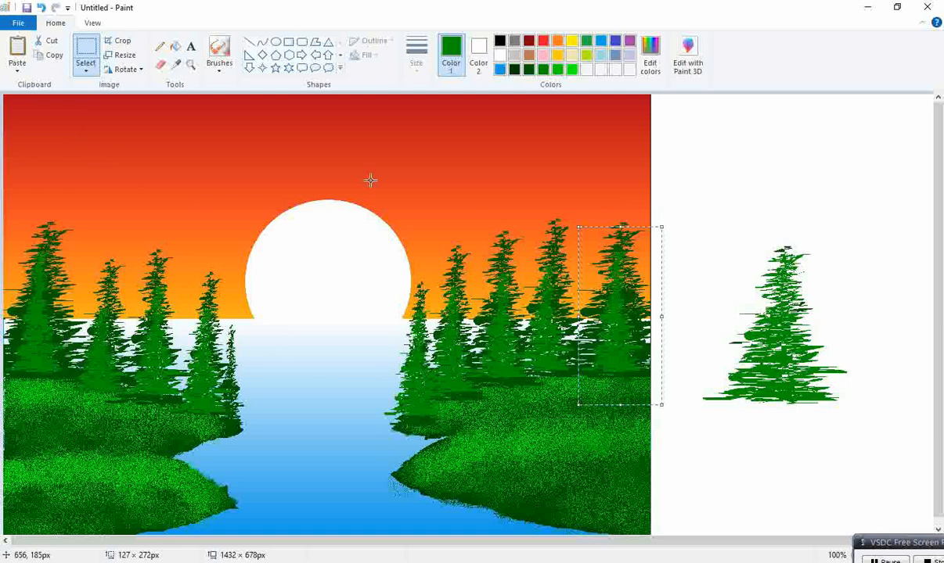
Refill the tree in the side strip with bright green using the Fill tool
{"action": "left_click", "coordinate": [177, 47]}
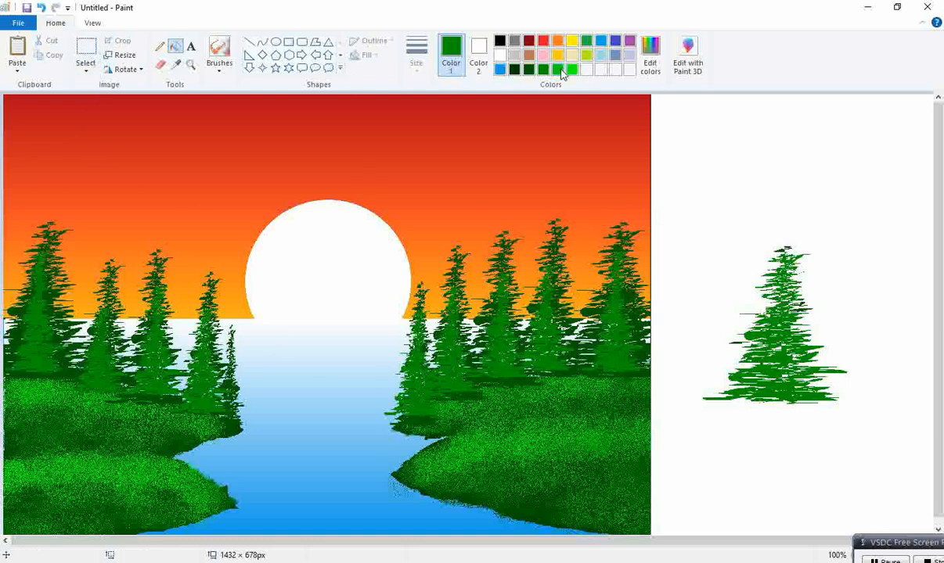
{"action": "left_click", "coordinate": [573, 70]}
{"action": "left_click", "coordinate": [798, 330]}
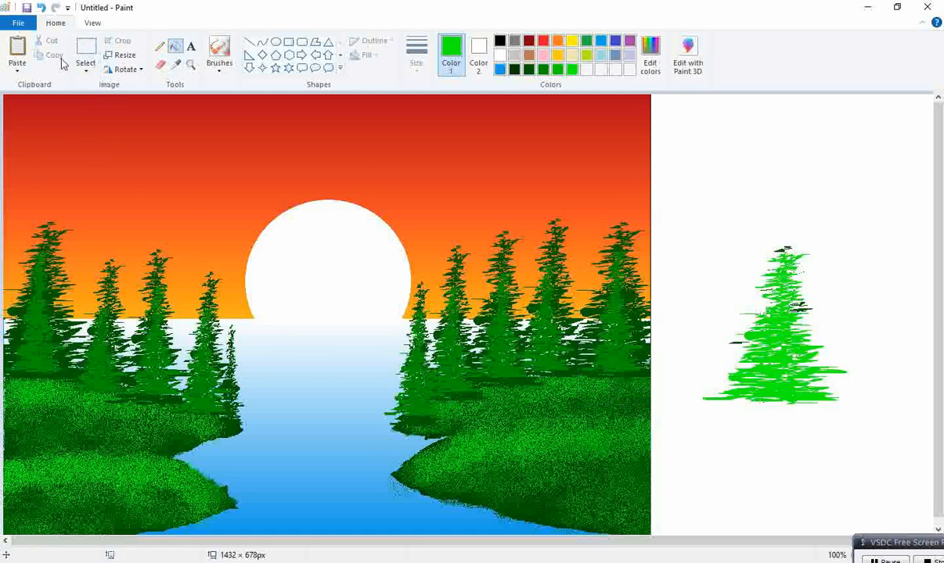
Copy the bright green tree and paste a shrunken copy over the leftmost tree on the left land
{"action": "left_click", "coordinate": [86, 49]}
{"action": "left_click_drag", "start_coordinate": [678, 212], "coordinate": [889, 427]}
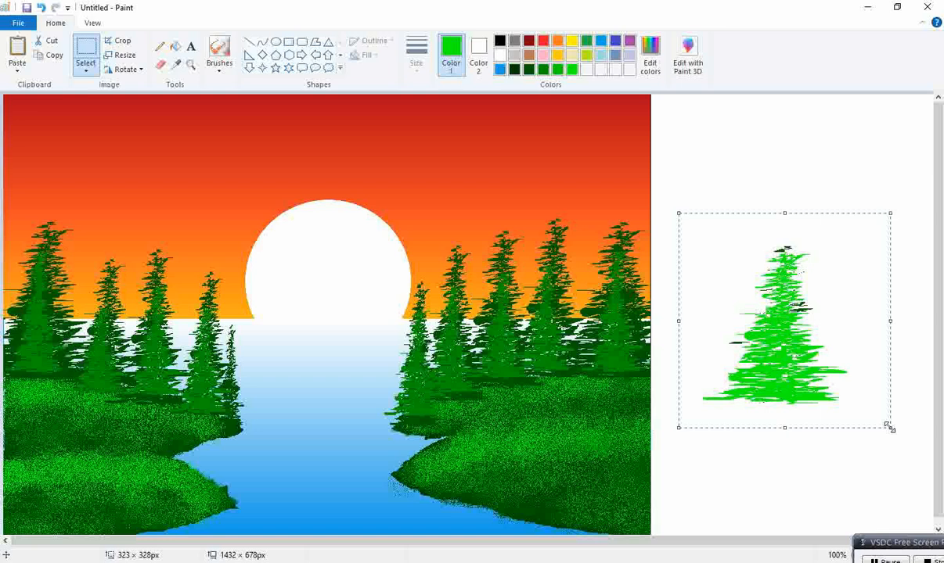
{"action": "key", "text": "ctrl+c"}
{"action": "key", "text": "ctrl+v"}
{"action": "left_click_drag", "start_coordinate": [3, 194], "coordinate": [36, 273]}
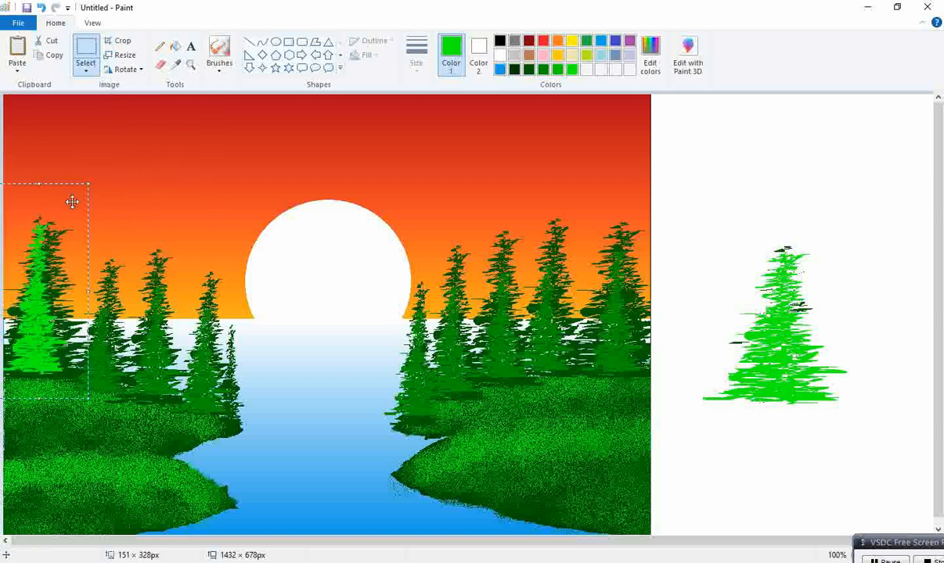
{"action": "left_click_drag", "start_coordinate": [91, 186], "coordinate": [59, 222]}
{"action": "left_click_drag", "start_coordinate": [32, 260], "coordinate": [45, 262]}
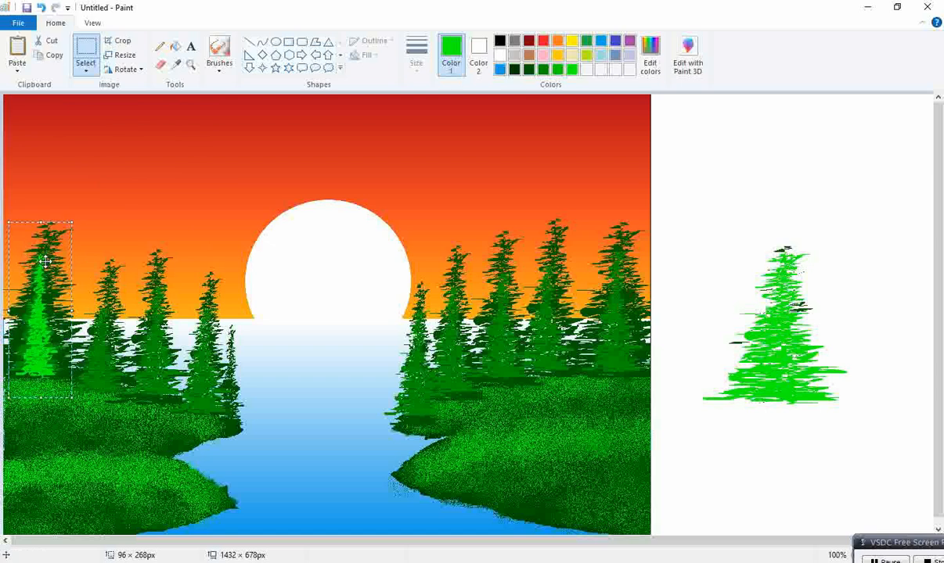
Paste a narrowed bright green tree onto the left land, copy it, and place another at the right land's shore
{"action": "key", "text": "ctrl+v"}
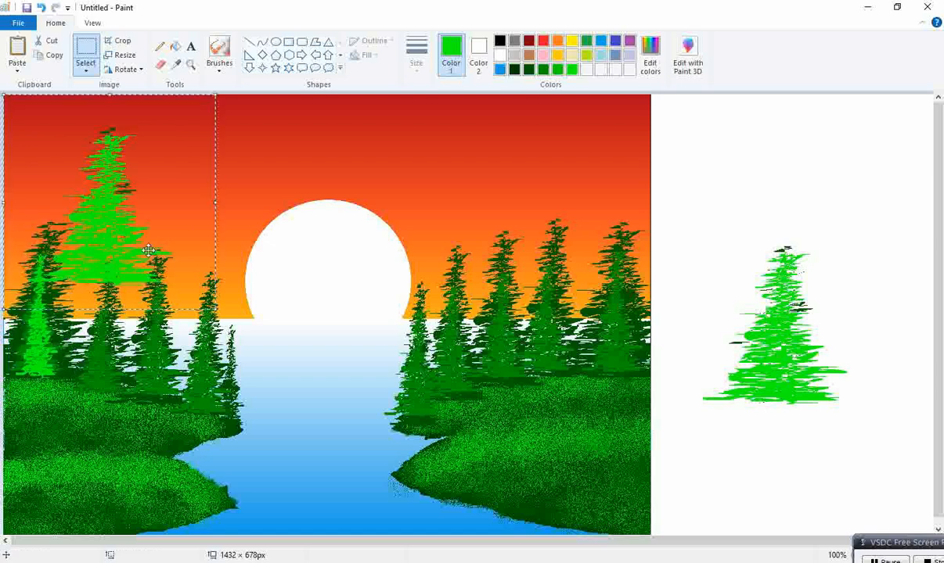
{"action": "key", "text": "ctrl+z"}
{"action": "key", "text": "ctrl+v"}
{"action": "left_click_drag", "start_coordinate": [6, 97], "coordinate": [160, 135]}
{"action": "left_click_drag", "start_coordinate": [180, 190], "coordinate": [149, 300]}
{"action": "key", "text": "ctrl+c"}
{"action": "key", "text": "ctrl+v"}
{"action": "left_click_drag", "start_coordinate": [30, 186], "coordinate": [445, 335]}
{"action": "key", "text": "ctrl+v"}
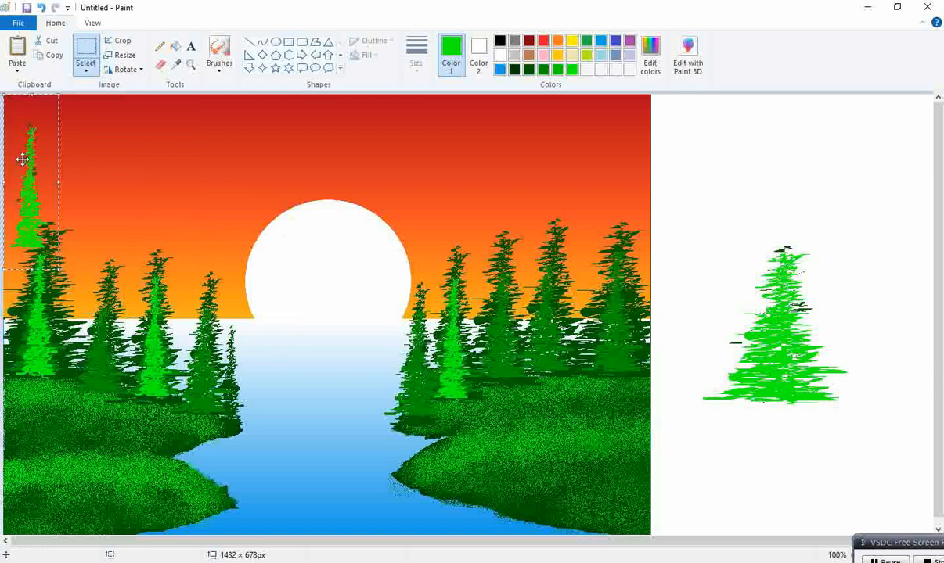
Paste narrow bright green tree copies over three trees across the right land
{"action": "left_click_drag", "start_coordinate": [22, 158], "coordinate": [473, 291]}
{"action": "key", "text": "ctrl+v"}
{"action": "left_click_drag", "start_coordinate": [36, 162], "coordinate": [509, 313]}
{"action": "key", "text": "ctrl+v"}
{"action": "left_click_drag", "start_coordinate": [38, 152], "coordinate": [626, 291]}
{"action": "key", "text": "ctrl+v"}
Paste narrow bright green tree copies over the left land's trees and the right land's water edge, then deselect
{"action": "left_click_drag", "start_coordinate": [35, 160], "coordinate": [115, 305]}
{"action": "key", "text": "ctrl+v"}
{"action": "key", "text": "ctrl+v"}
{"action": "left_click_drag", "start_coordinate": [32, 175], "coordinate": [398, 348]}
{"action": "key", "text": "ctrl+v"}
{"action": "left_click", "coordinate": [870, 361]}
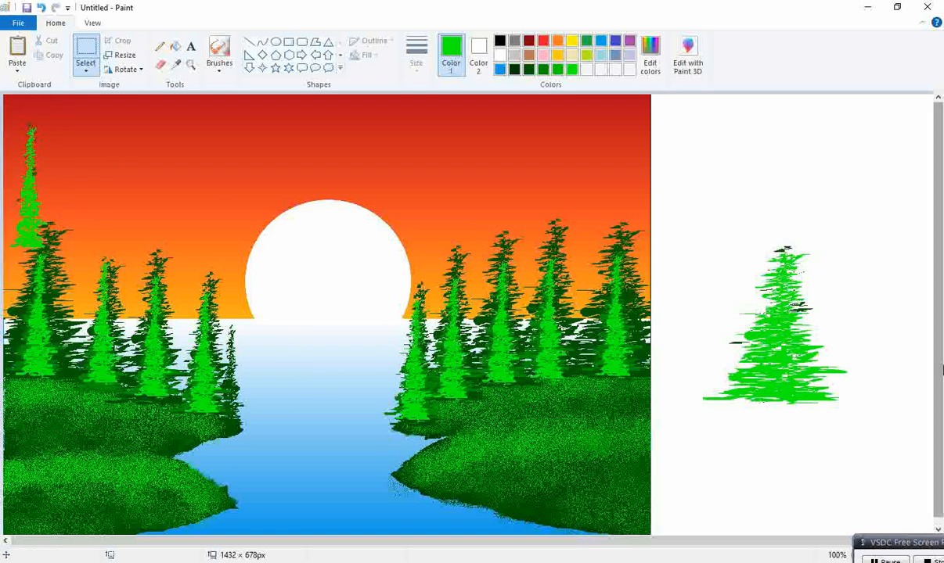
Shrink the canvas width to remove the white side strip
{"action": "left_click_drag", "start_coordinate": [919, 301], "coordinate": [851, 305]}
{"action": "left_click_drag", "start_coordinate": [753, 541], "coordinate": [783, 540]}
{"action": "left_click", "coordinate": [925, 347]}
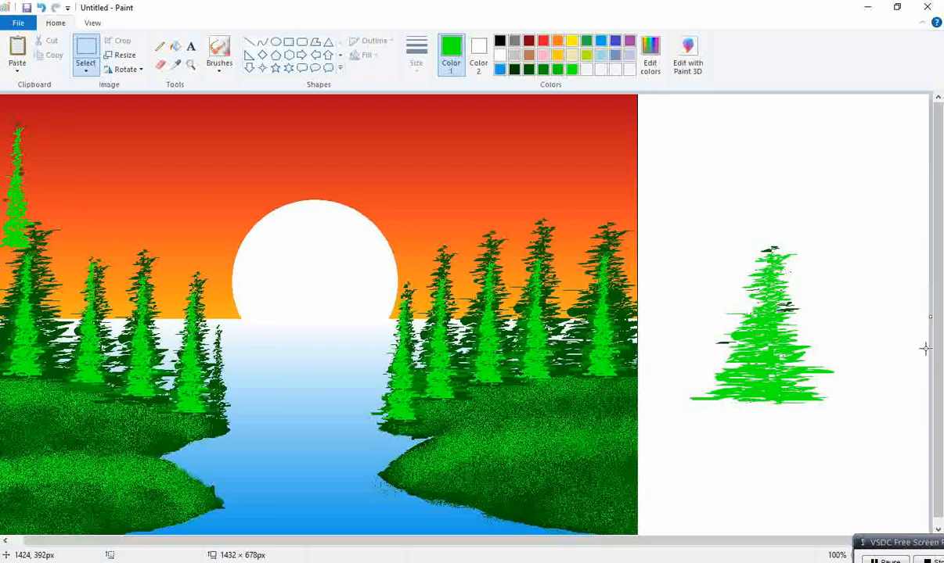
{"action": "left_click_drag", "start_coordinate": [930, 317], "coordinate": [638, 299]}
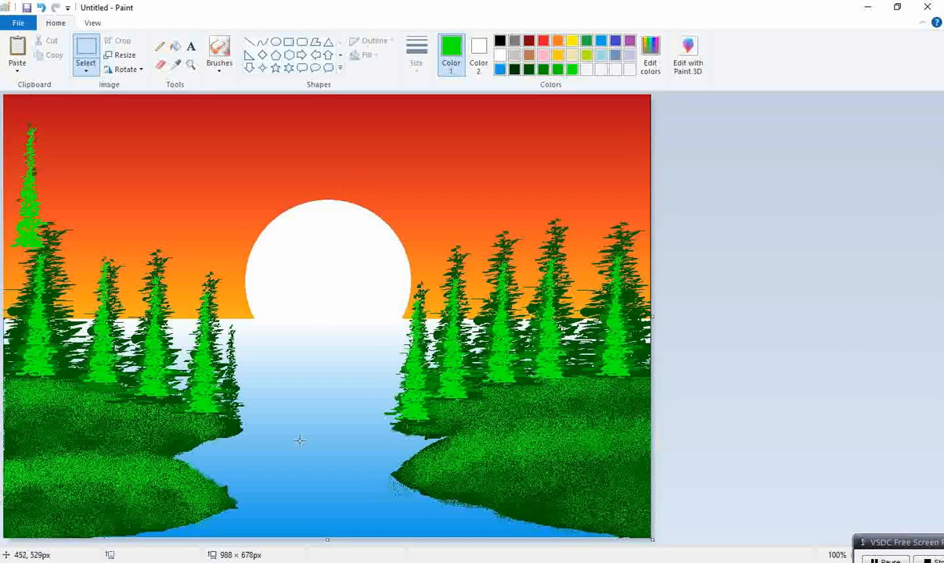
Draw three small black birds over the sun with a thick Pencil
{"action": "left_click", "coordinate": [159, 46]}
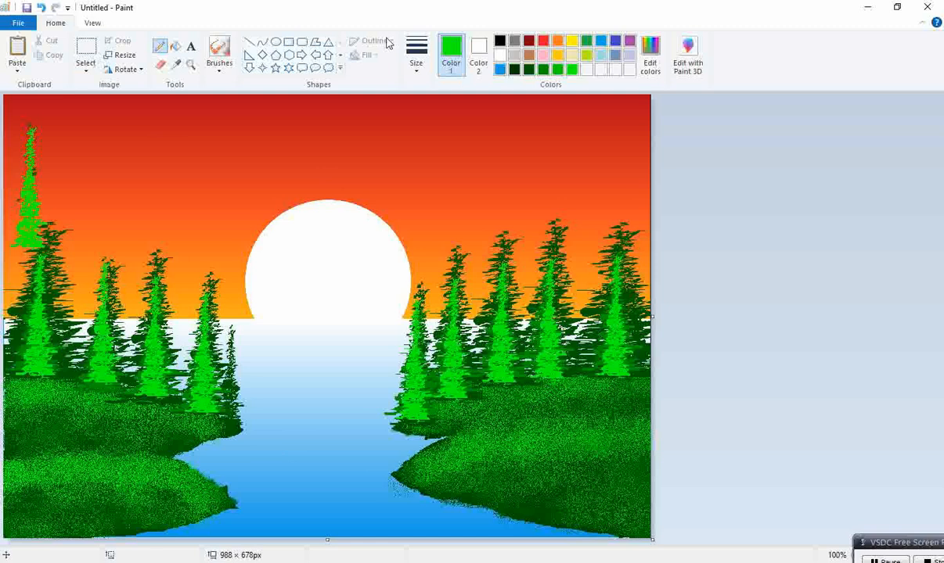
{"action": "left_click", "coordinate": [499, 41]}
{"action": "left_click", "coordinate": [417, 55]}
{"action": "left_click", "coordinate": [432, 133]}
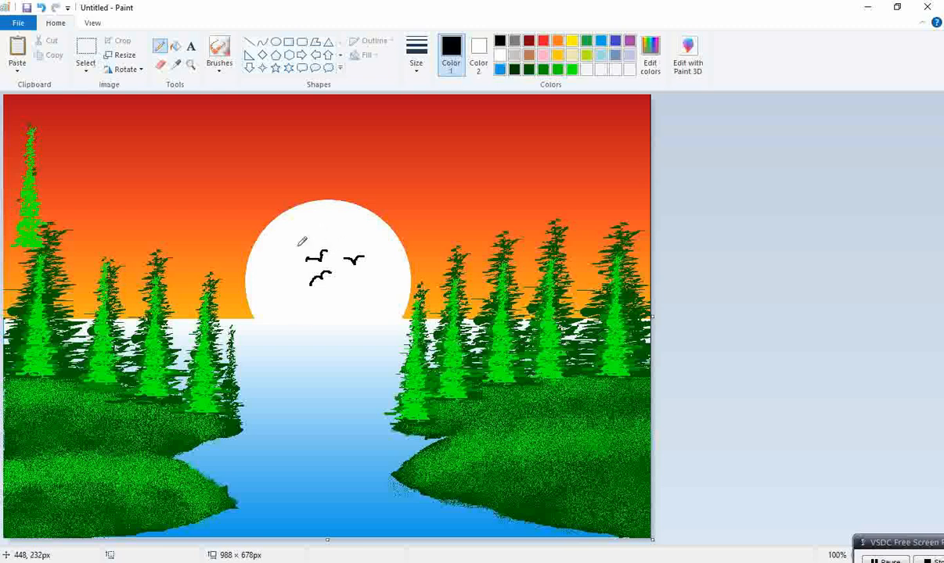
Pick the sea's light blue with the Color picker and draw a short thin Pencil stroke on the water
{"action": "left_click", "coordinate": [175, 65]}
{"action": "left_click", "coordinate": [305, 411]}
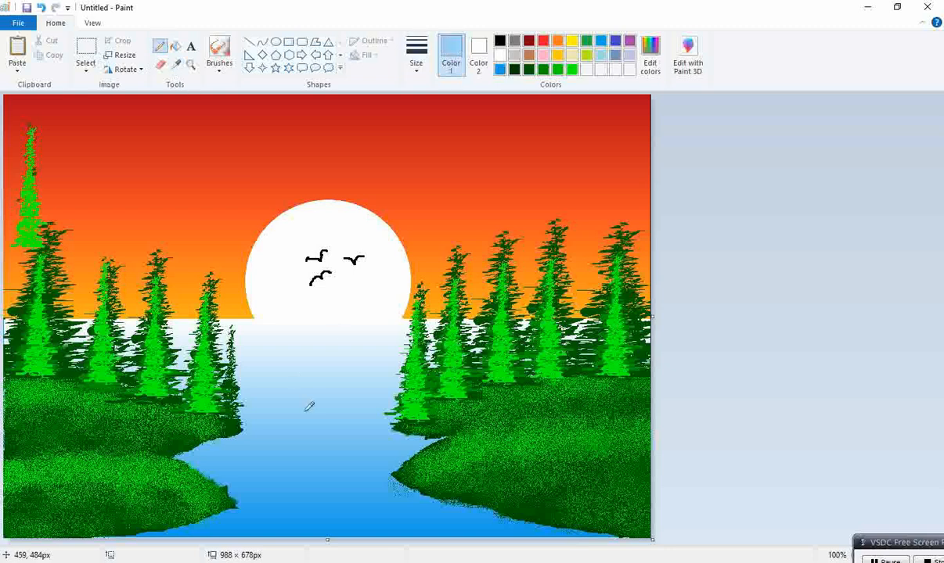
{"action": "left_click", "coordinate": [416, 69]}
{"action": "left_click", "coordinate": [418, 119]}
{"action": "left_click", "coordinate": [411, 72]}
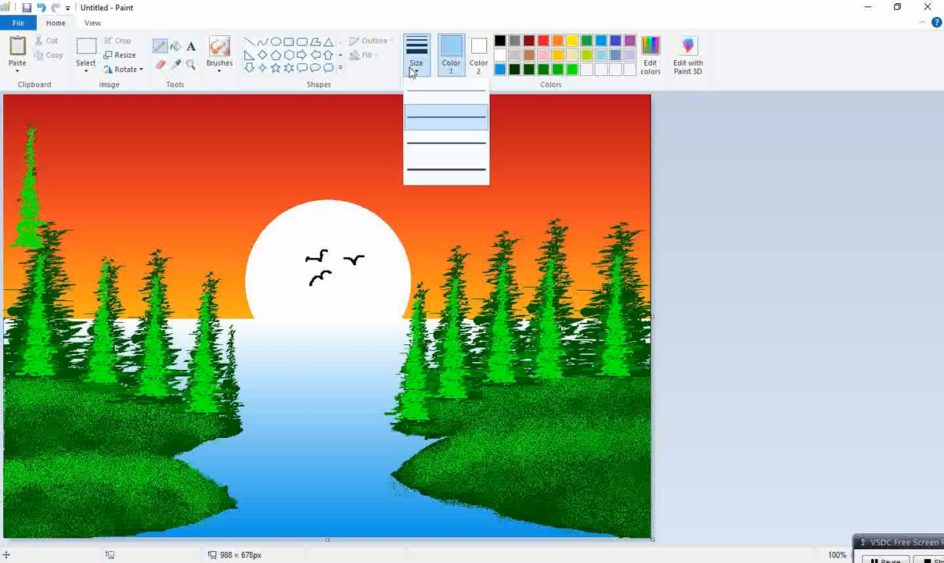
{"action": "left_click", "coordinate": [415, 97]}
{"action": "left_click_drag", "start_coordinate": [302, 349], "coordinate": [286, 351]}
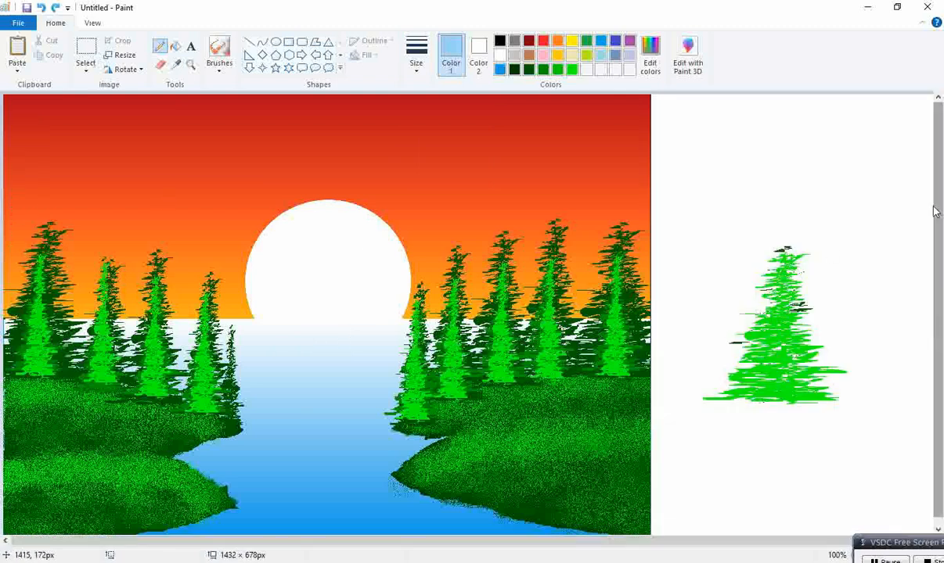
Crop the canvas back to the picture's width, removing the side strip
{"action": "left_click_drag", "start_coordinate": [752, 540], "coordinate": [763, 540]}
{"action": "left_click_drag", "start_coordinate": [930, 317], "coordinate": [638, 281]}
{"action": "left_click_drag", "start_coordinate": [640, 282], "coordinate": [638, 282]}
Set both colours to black and draw a large black bird silhouette over the sun
{"action": "left_click", "coordinate": [162, 45]}
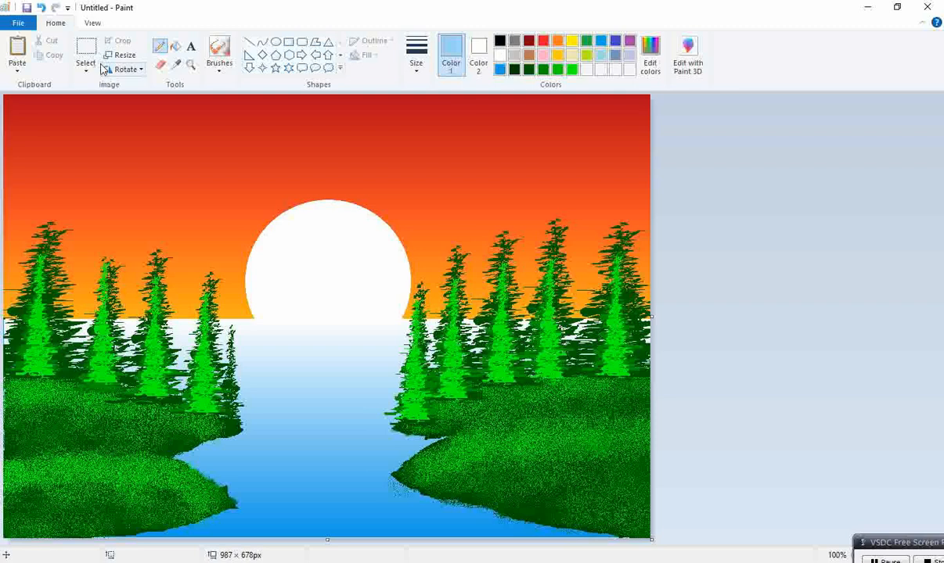
{"action": "left_click", "coordinate": [478, 55]}
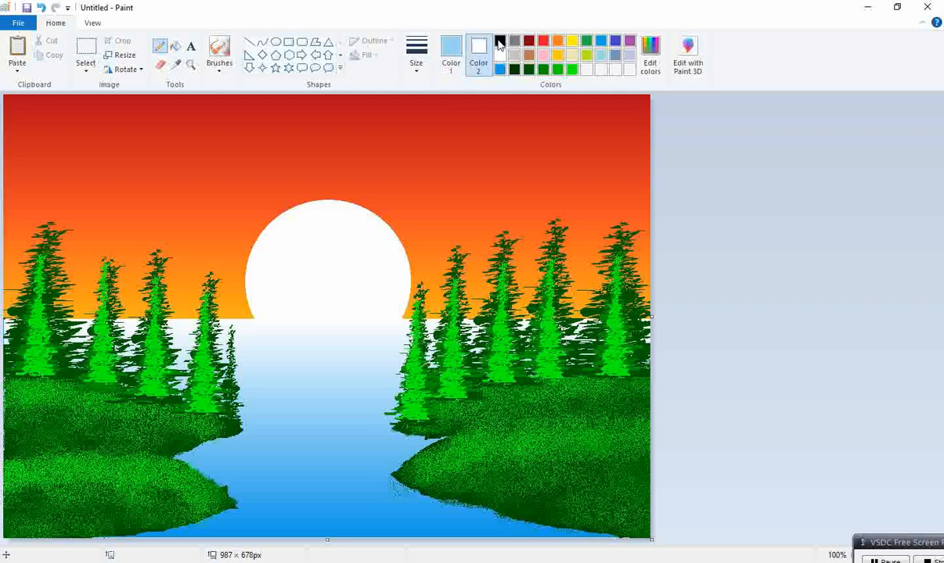
{"action": "left_click", "coordinate": [500, 41]}
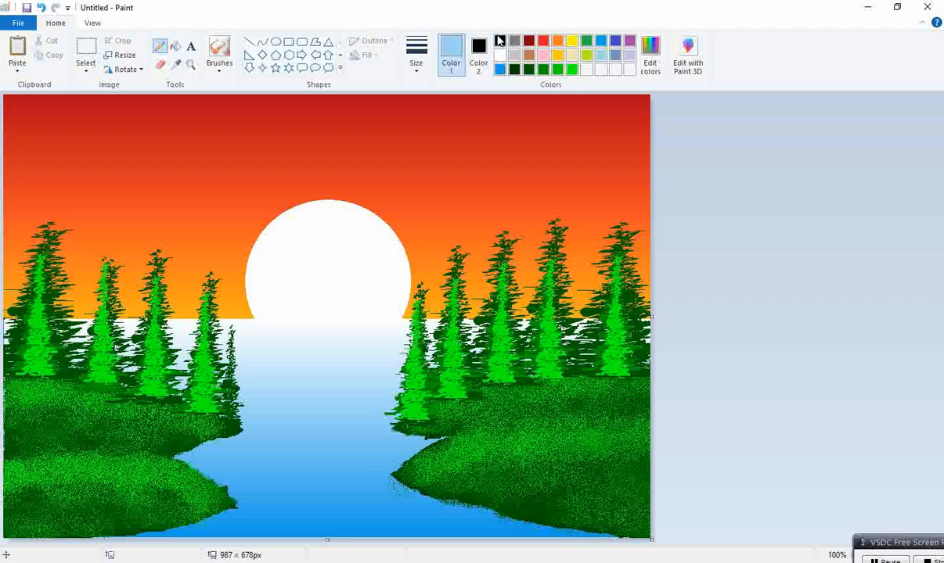
{"action": "left_click", "coordinate": [500, 41]}
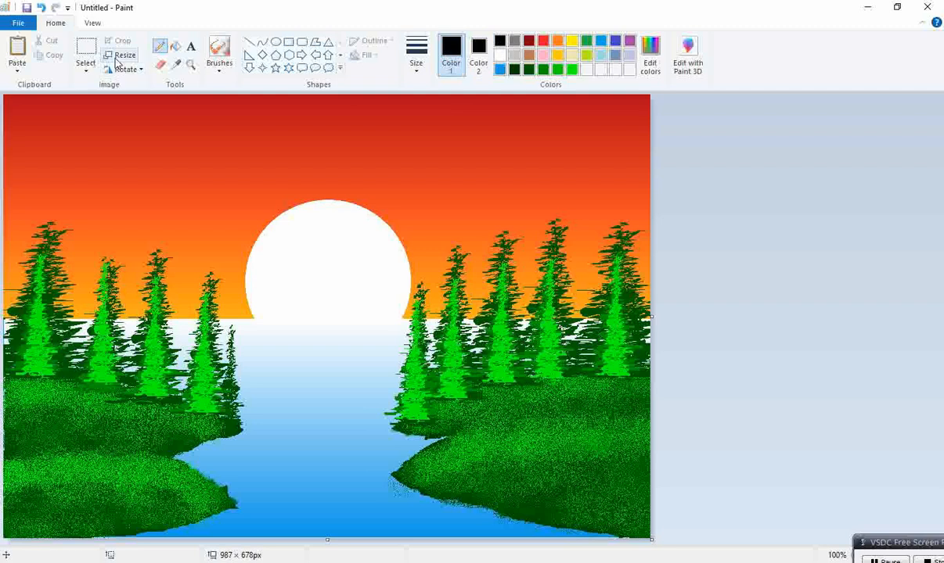
{"action": "left_click", "coordinate": [86, 49]}
{"action": "left_click", "coordinate": [86, 72]}
{"action": "left_click", "coordinate": [102, 111]}
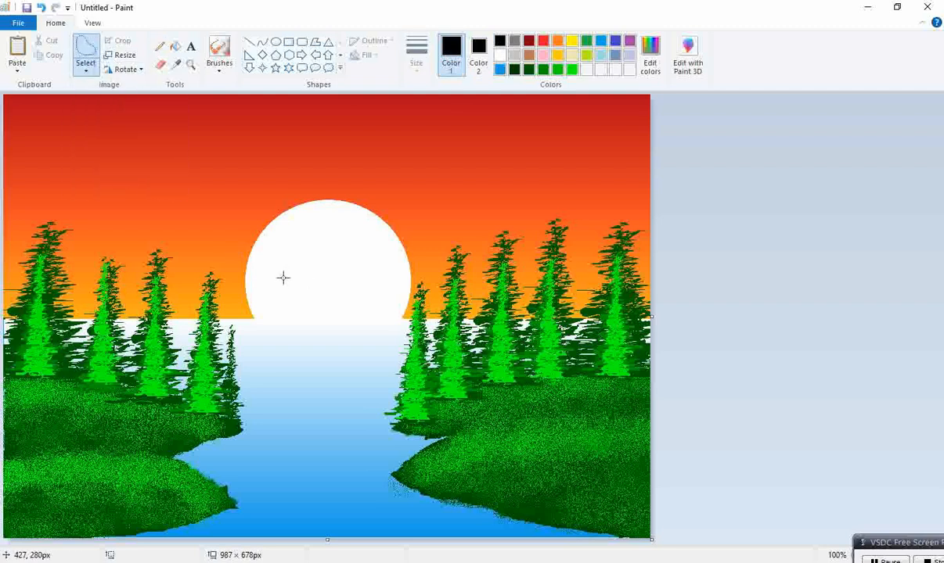
{"action": "mouse_move", "coordinate": [286, 278]}
{"action": "left_mouse_down"}
{"action": "mouse_move", "coordinate": [310, 280]}
{"action": "mouse_move", "coordinate": [314, 266]}
{"action": "mouse_move", "coordinate": [331, 262]}
{"action": "mouse_move", "coordinate": [315, 292]}
{"action": "mouse_move", "coordinate": [284, 280]}
{"action": "left_mouse_up"}
{"action": "key", "text": "Delete"}
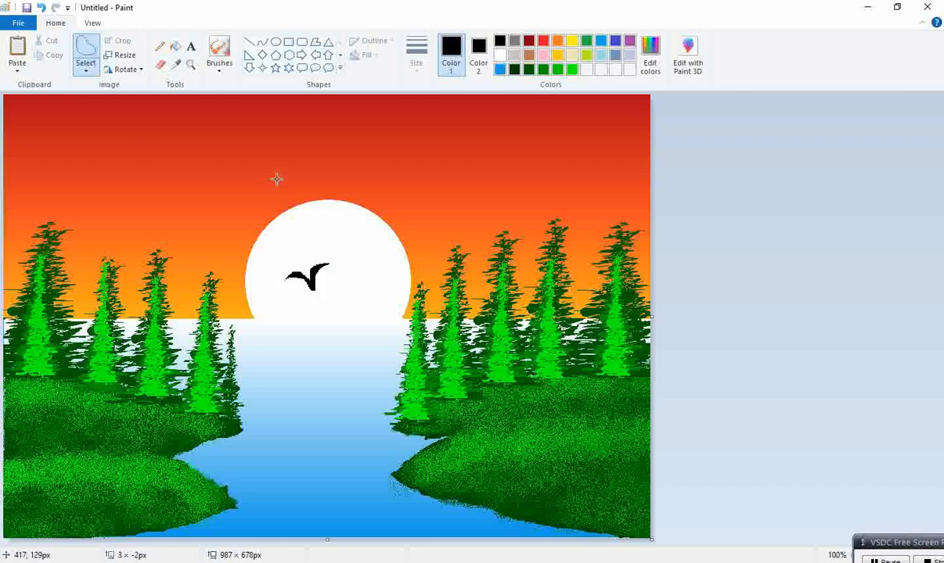
Duplicate the bird so three black birds fly across the sun
{"action": "mouse_move", "coordinate": [344, 263]}
{"action": "left_mouse_down"}
{"action": "mouse_move", "coordinate": [347, 273]}
{"action": "mouse_move", "coordinate": [363, 270]}
{"action": "mouse_move", "coordinate": [381, 253]}
{"action": "mouse_move", "coordinate": [366, 270]}
{"action": "mouse_move", "coordinate": [342, 276]}
{"action": "left_mouse_up"}
{"action": "left_click", "coordinate": [58, 40]}
{"action": "mouse_move", "coordinate": [311, 236]}
{"action": "left_mouse_down"}
{"action": "mouse_move", "coordinate": [346, 222]}
{"action": "mouse_move", "coordinate": [340, 243]}
{"action": "mouse_move", "coordinate": [310, 238]}
{"action": "left_mouse_up"}
{"action": "key", "text": "ctrl+x"}
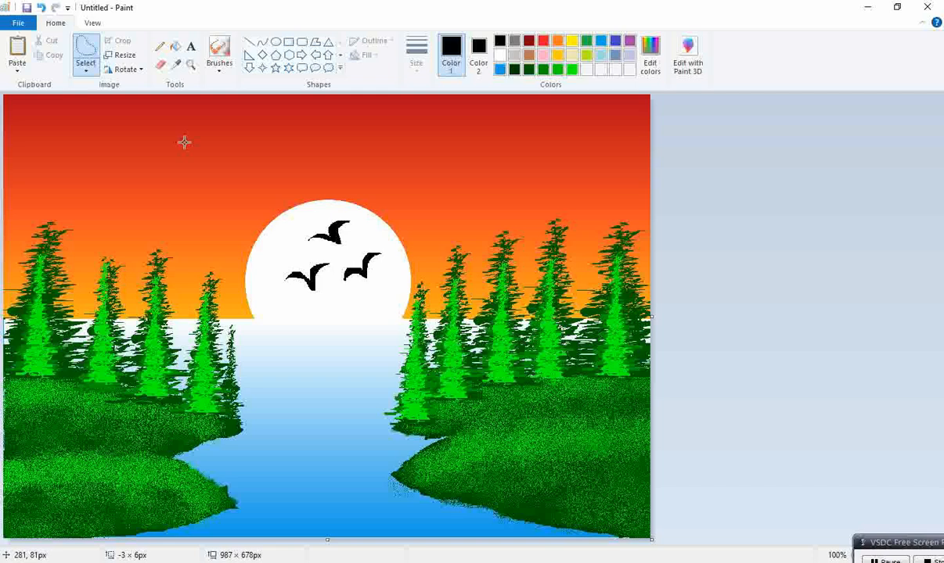
Switch to the Pencil and choose a thicker line size
{"action": "left_click", "coordinate": [160, 46]}
{"action": "left_click", "coordinate": [416, 55]}
{"action": "left_click", "coordinate": [421, 161]}
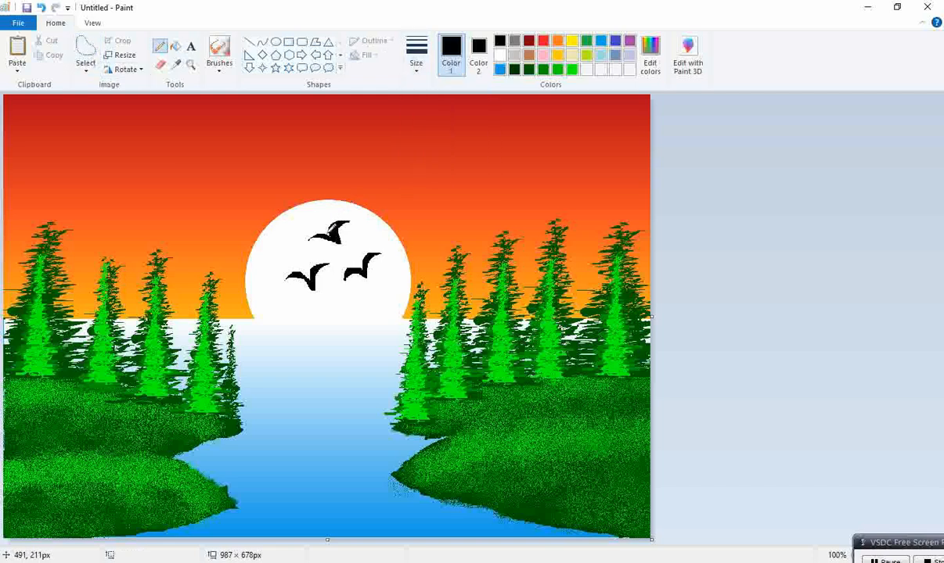